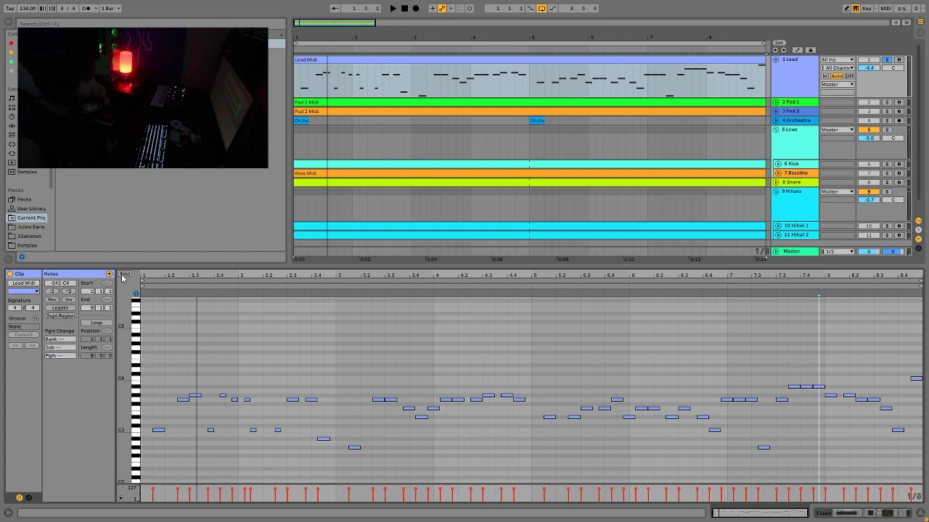
Fold the Lead Midi piano roll to its used pitches and audition each row between G#2 and C4
{"action": "left_click", "coordinate": [124, 274]}
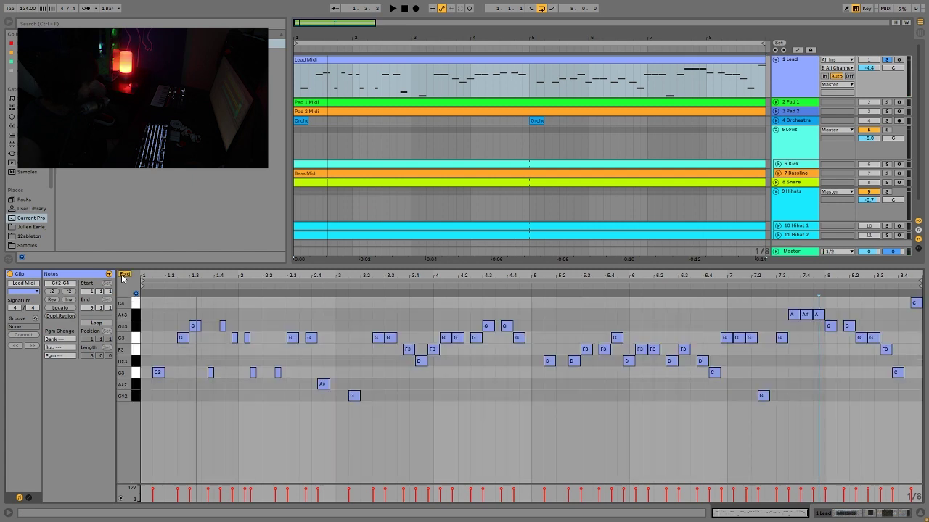
{"action": "left_click", "coordinate": [133, 375]}
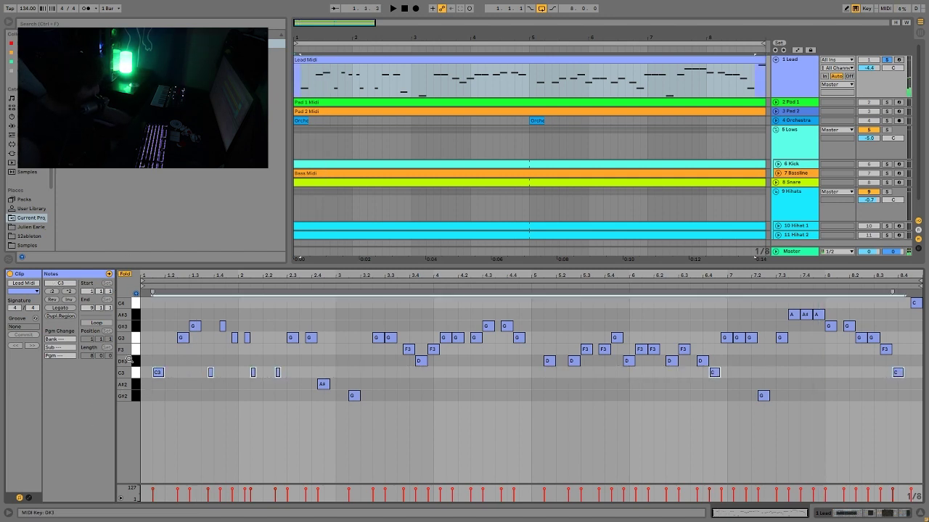
{"action": "left_click", "coordinate": [139, 363]}
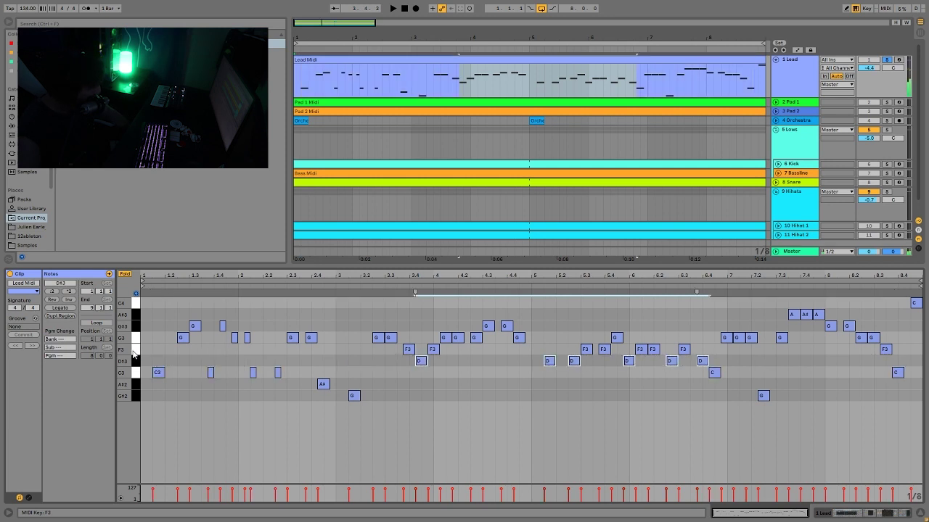
{"action": "left_click", "coordinate": [134, 353]}
{"action": "left_click", "coordinate": [135, 339]}
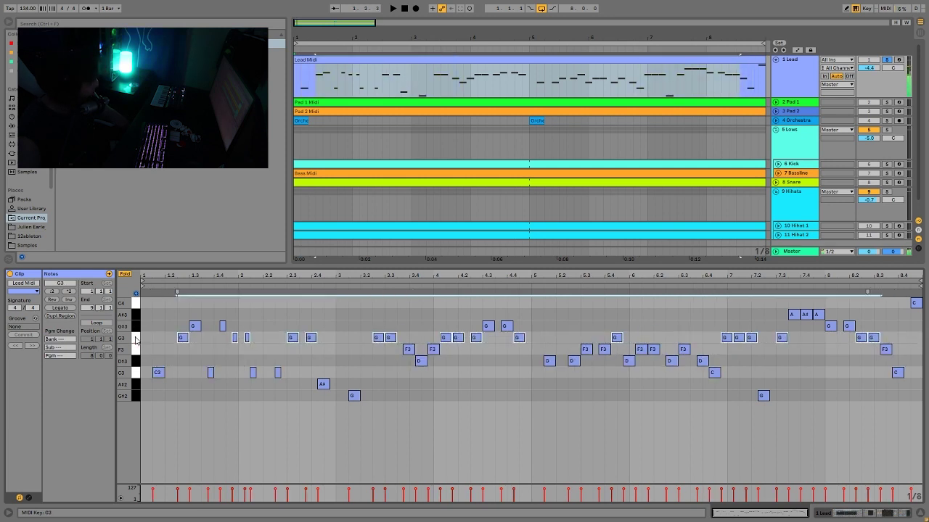
{"action": "left_click", "coordinate": [136, 328]}
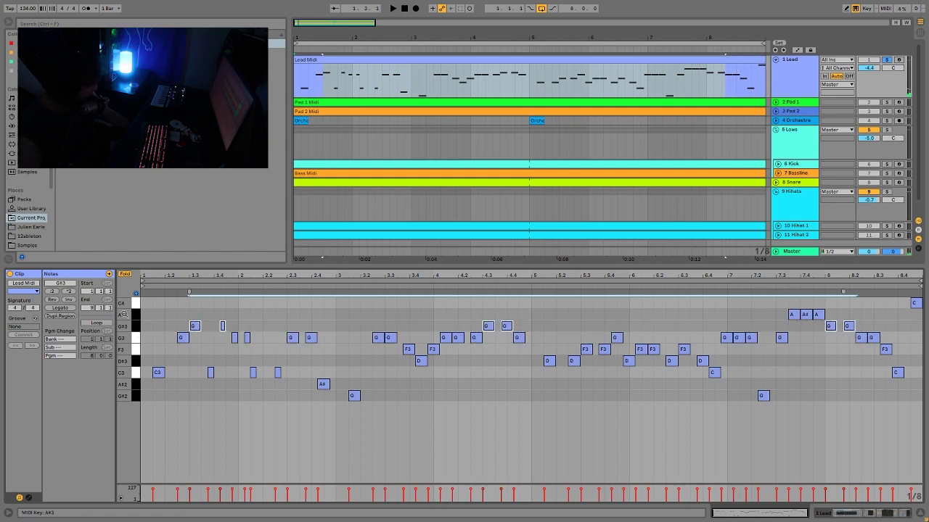
{"action": "left_click", "coordinate": [135, 315]}
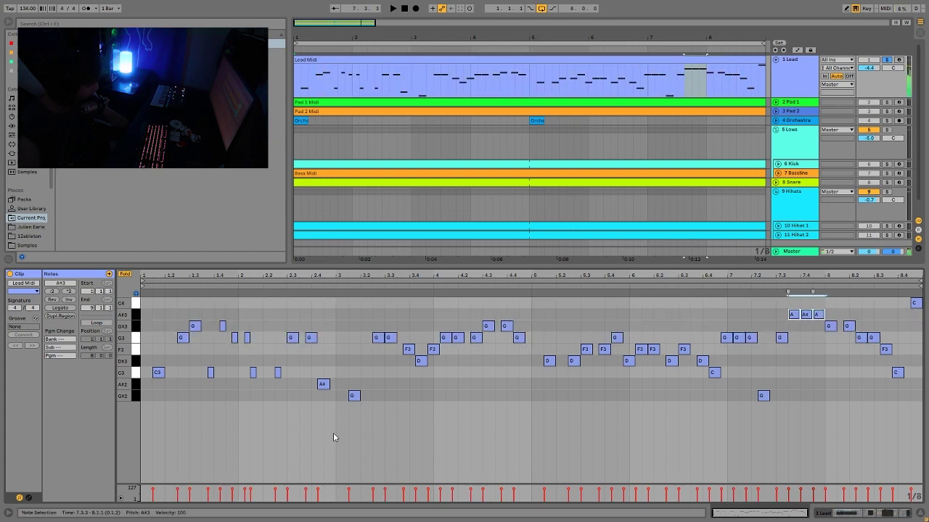
{"action": "left_click", "coordinate": [135, 389]}
{"action": "left_click", "coordinate": [134, 401]}
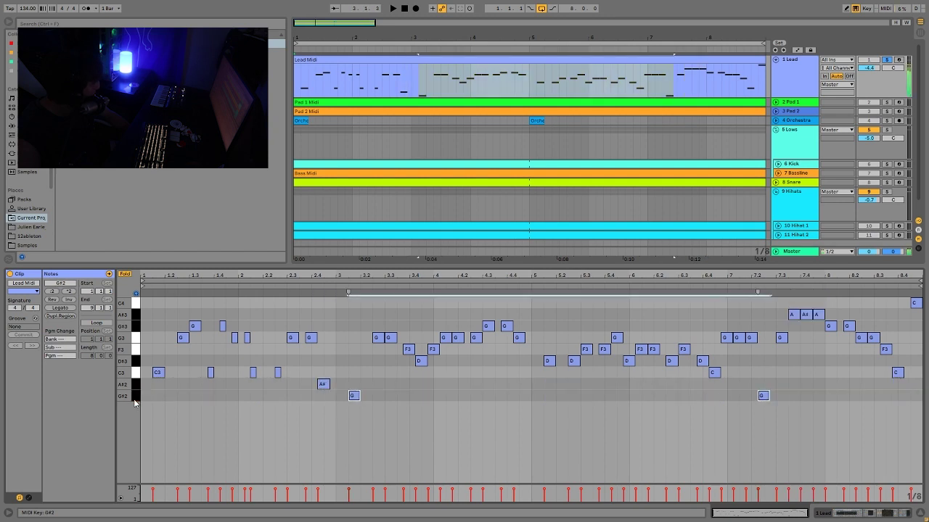
{"action": "left_click", "coordinate": [136, 301]}
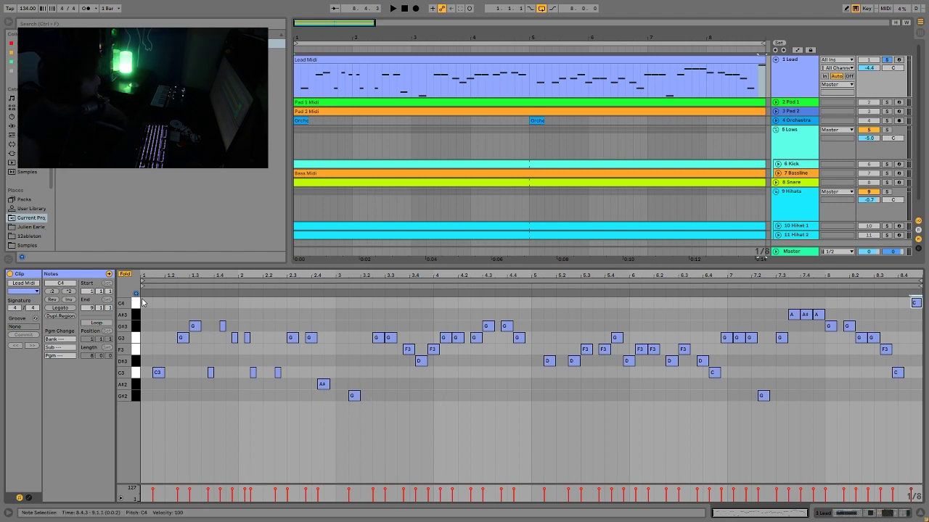
Play back the lead melody and select the notes from 5.2.3 to 6.2.2
{"action": "key", "text": "space"}
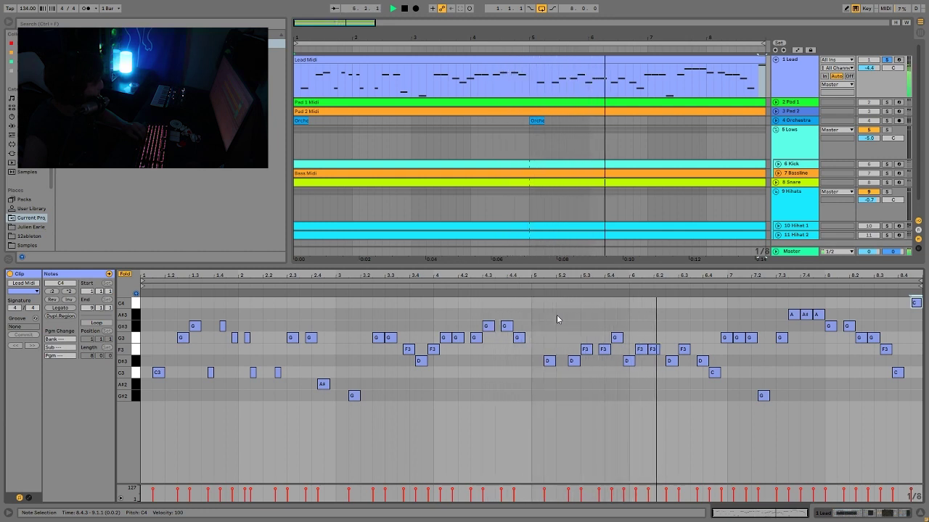
{"action": "key", "text": "space"}
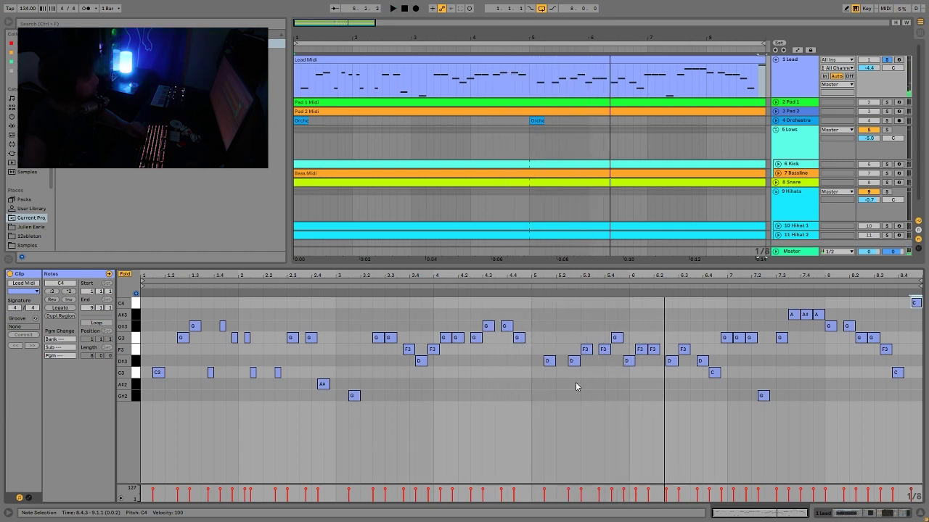
{"action": "left_click_drag", "start_coordinate": [575, 382], "coordinate": [653, 321]}
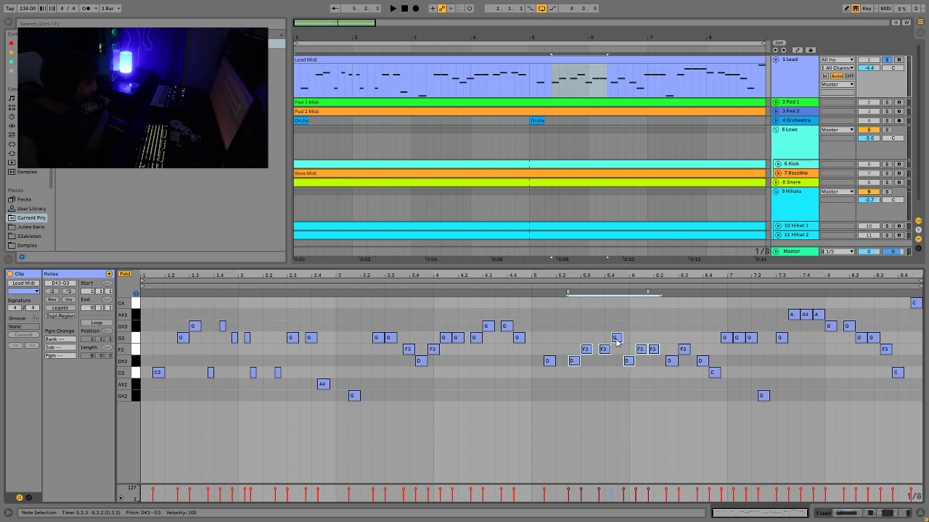
Try raising the D#3 note just before bar 6 to G#3 and the next two F3 notes to A#3, listening from bar 5
{"action": "left_click", "coordinate": [630, 361]}
{"action": "left_click_drag", "start_coordinate": [630, 360], "coordinate": [653, 361]}
{"action": "key", "text": "Up"}
{"action": "key", "text": "Up"}
{"action": "key", "text": "Up"}
{"action": "key", "text": "Up"}
{"action": "key", "text": "Up"}
{"action": "key", "text": "space"}
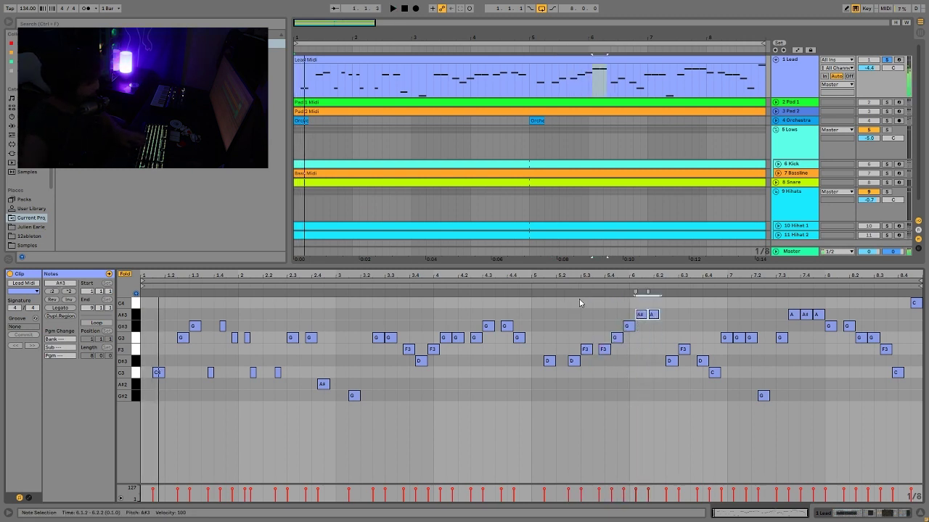
{"action": "left_click", "coordinate": [531, 293]}
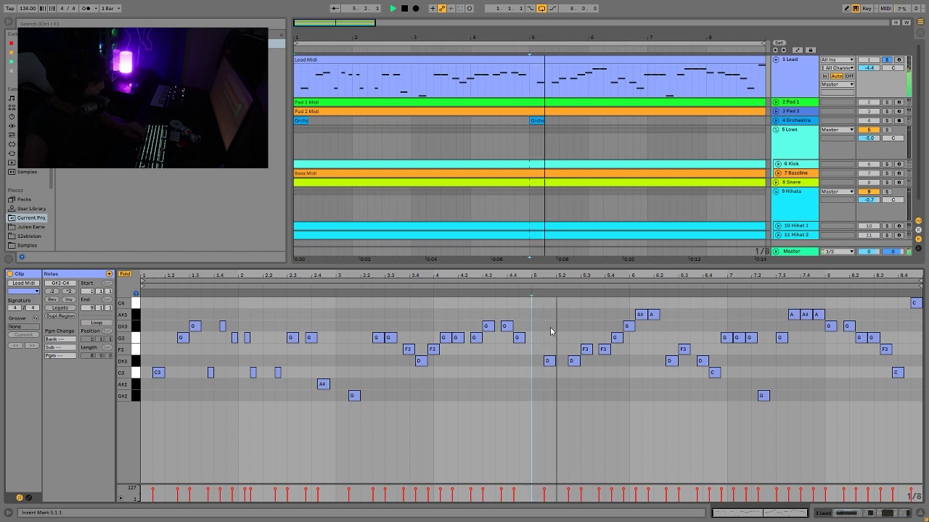
Undo the pitch changes to the three notes around bar 6 and stop playback
{"action": "key", "text": "ctrl+z"}
{"action": "key", "text": "ctrl+z"}
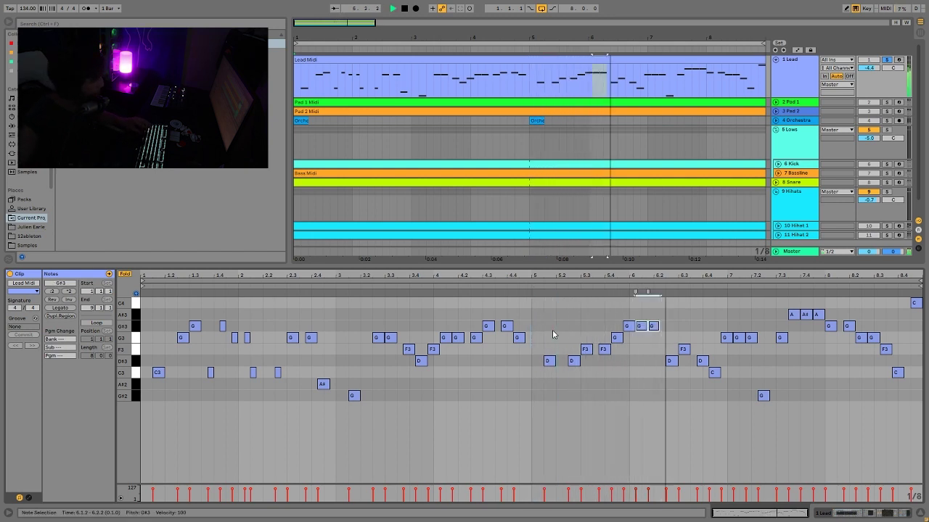
{"action": "key", "text": "ctrl+z"}
{"action": "key", "text": "ctrl+z"}
{"action": "key", "text": "ctrl+z"}
{"action": "key", "text": "ctrl+z"}
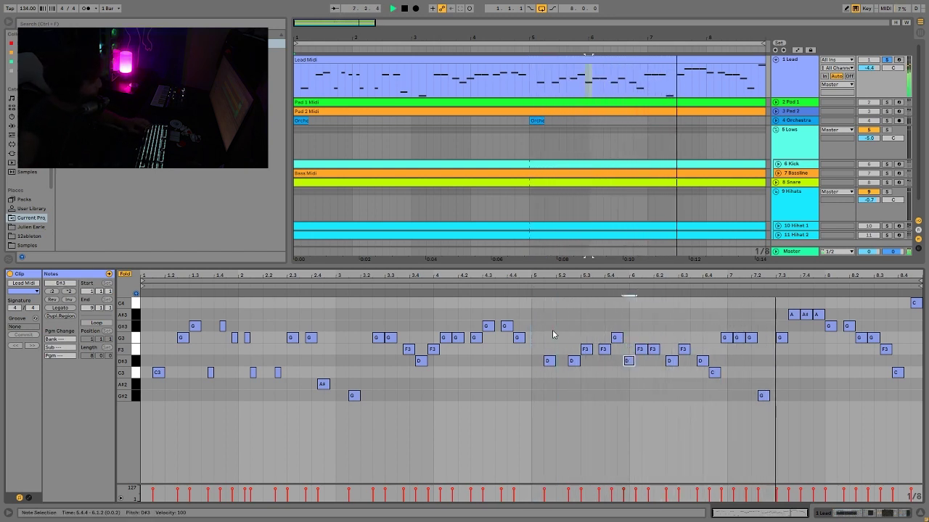
{"action": "key", "text": "space"}
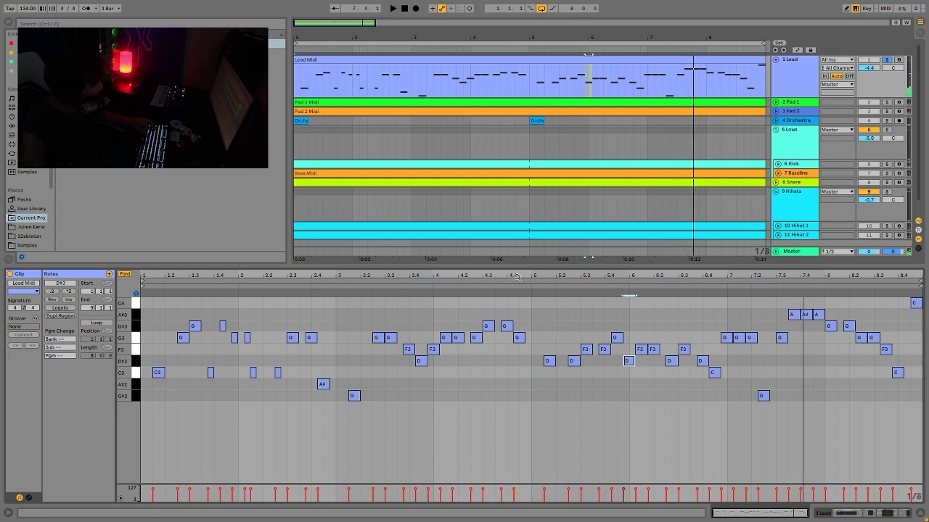
Place the insert marker at 5.2.3 and replay the lead phrase leading into bar 6
{"action": "left_click", "coordinate": [531, 287]}
{"action": "left_click", "coordinate": [563, 321]}
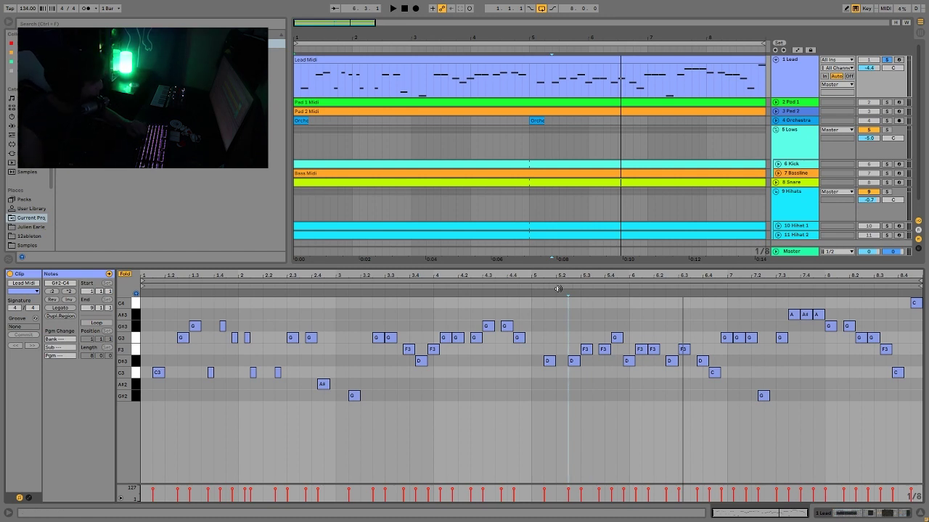
{"action": "key", "text": "space"}
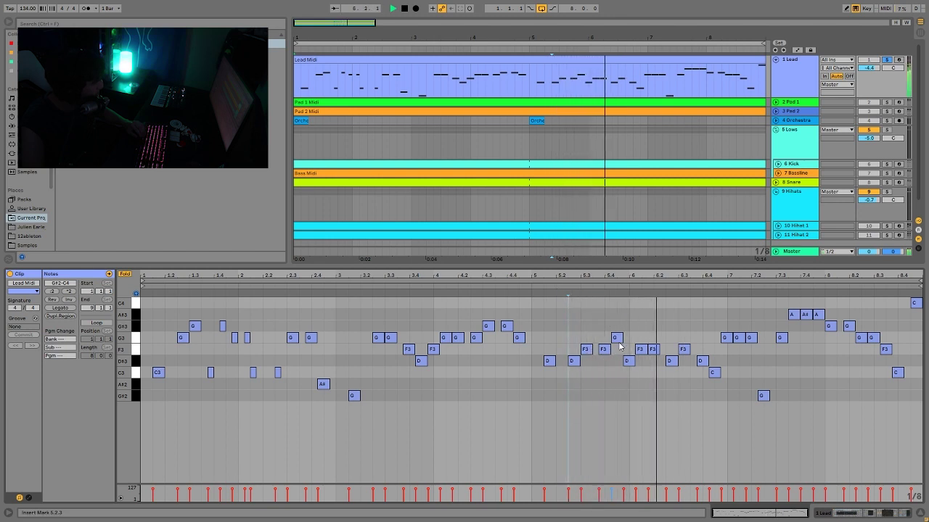
{"action": "key", "text": "space"}
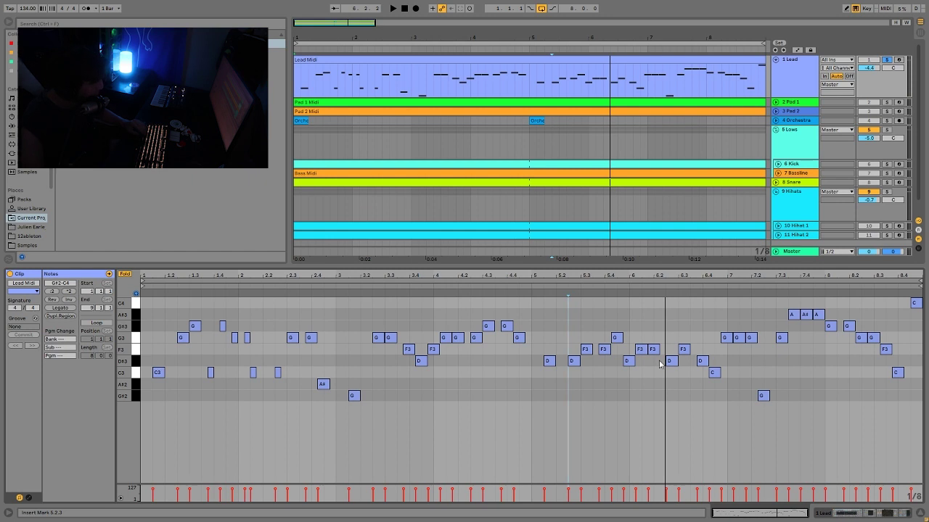
{"action": "key", "text": "space"}
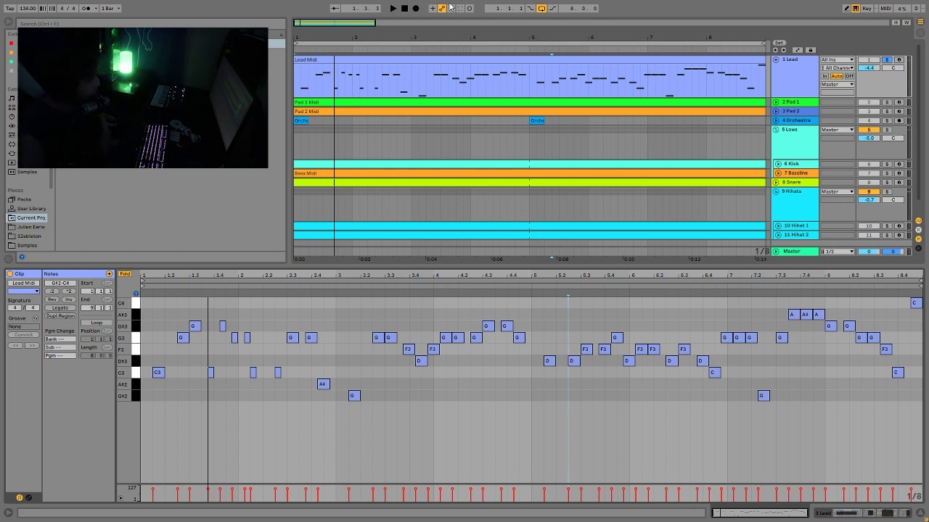
Select the rising D#3 to G3 notes in bar 5 and audition the C4 row
{"action": "left_click", "coordinate": [576, 383]}
{"action": "left_click_drag", "start_coordinate": [574, 380], "coordinate": [616, 338]}
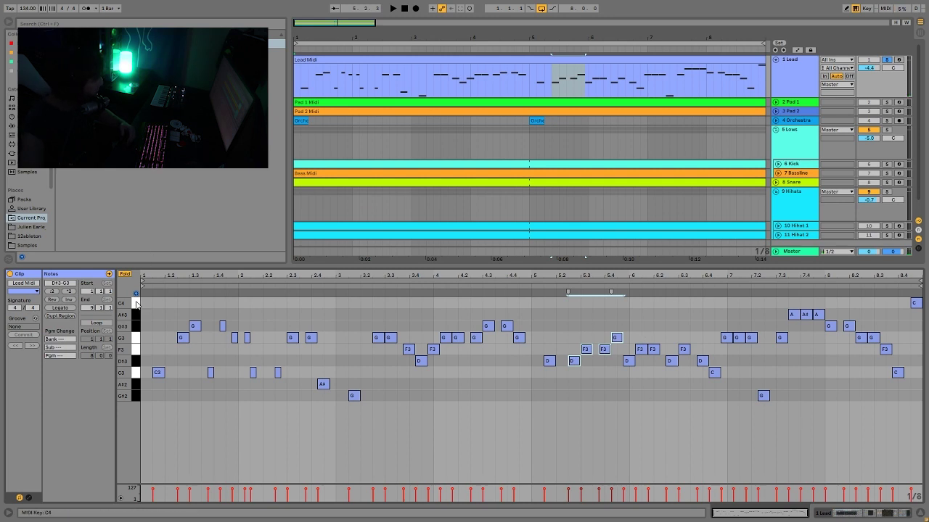
{"action": "mouse_move", "coordinate": [138, 303]}
{"action": "left_mouse_down"}
{"action": "mouse_move", "coordinate": [138, 368]}
{"action": "mouse_move", "coordinate": [137, 303]}
{"action": "left_mouse_up"}
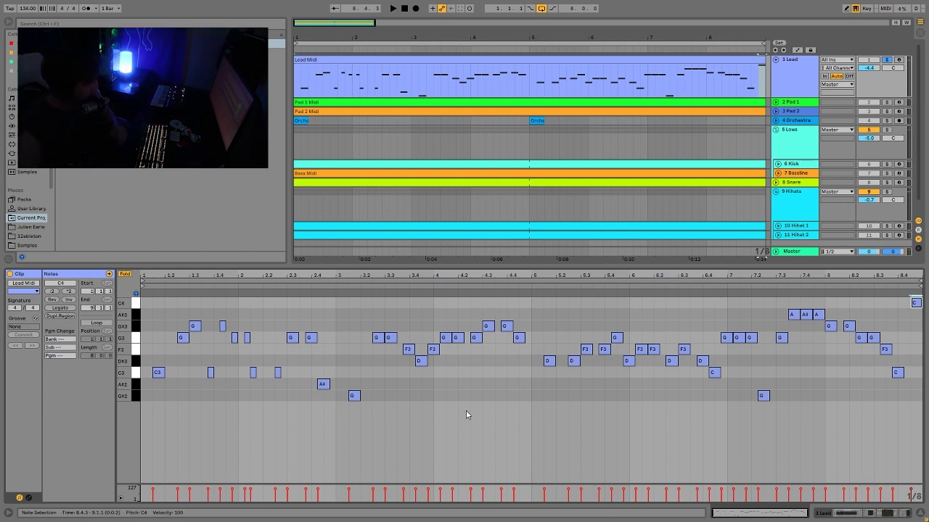
Show the Lead track's devices, play its sound briefly and display the Analog synth's global settings
{"action": "left_click", "coordinate": [807, 70]}
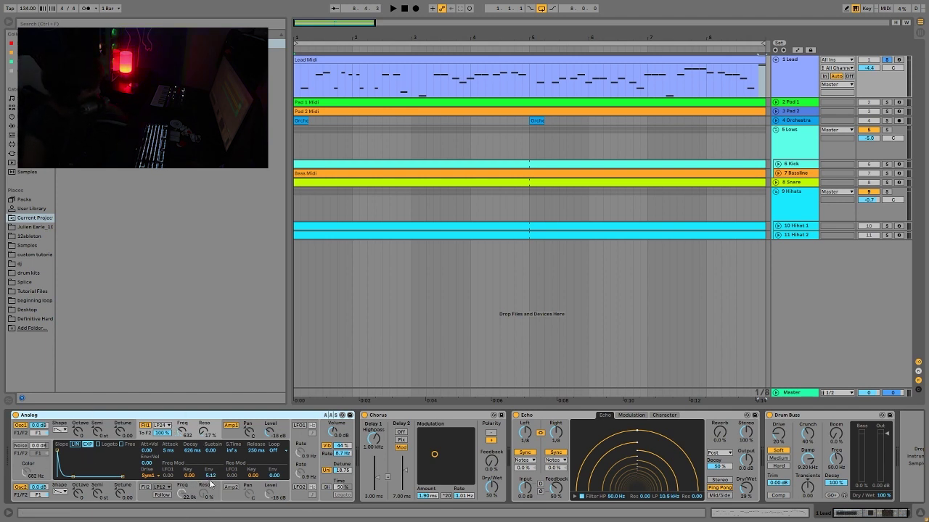
{"action": "key", "text": "space"}
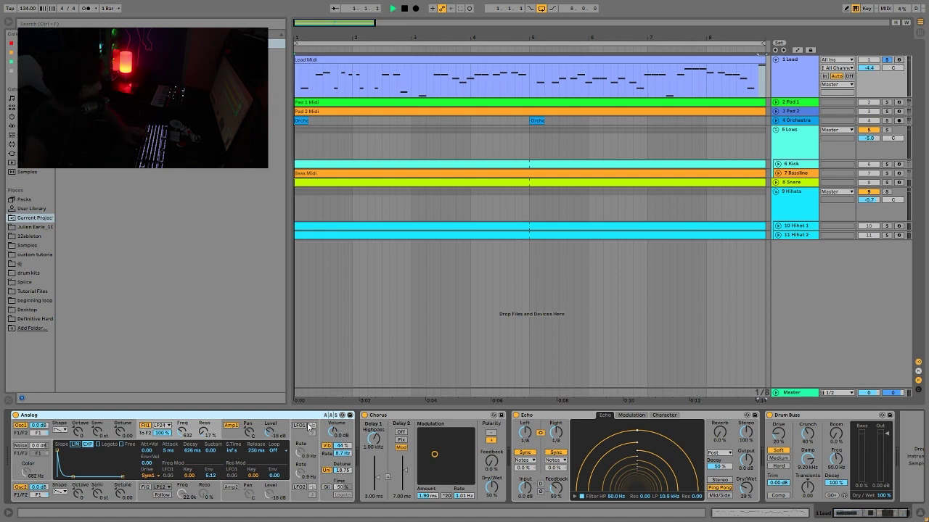
{"action": "key", "text": "space"}
{"action": "left_click", "coordinate": [227, 433]}
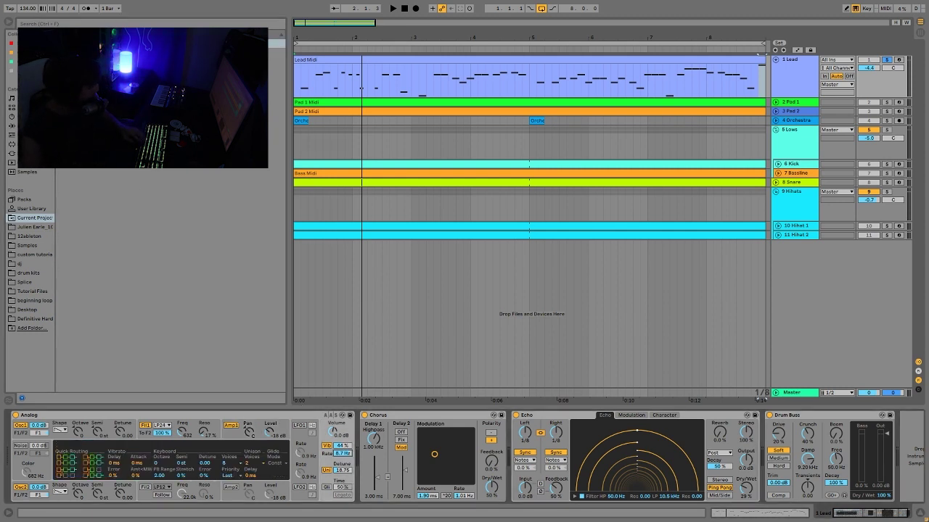
Try Analog's vibrato at 87 % with a 1.9 Hz rate while listening to the lead
{"action": "left_click", "coordinate": [347, 456]}
{"action": "key", "text": "space"}
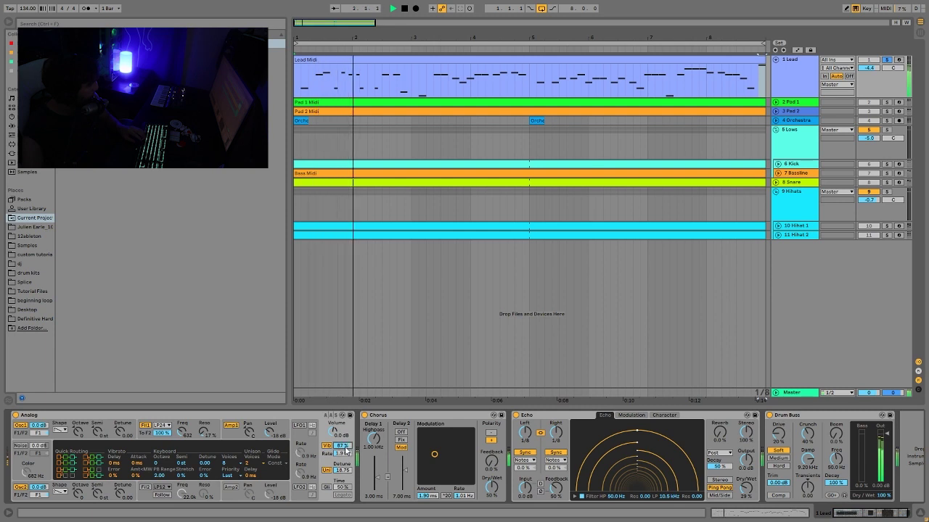
{"action": "key", "text": "space"}
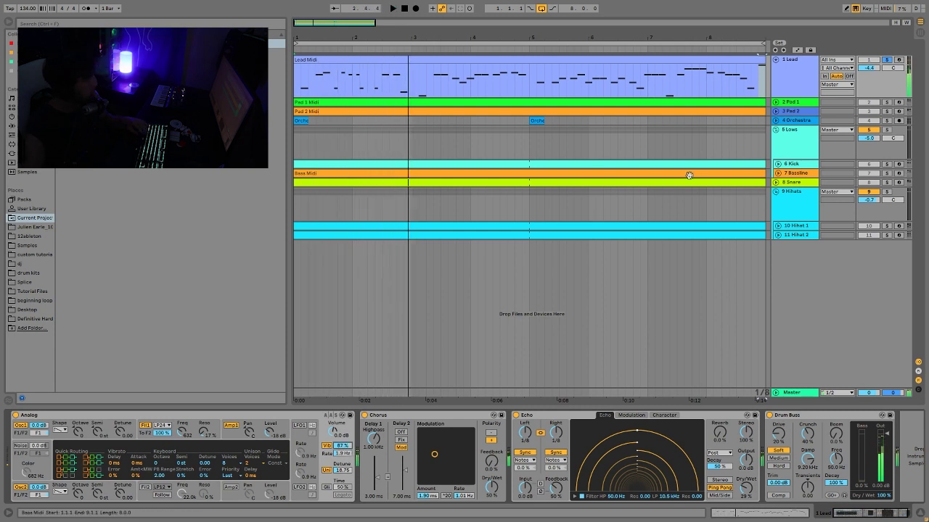
Raise Analog's vibrato amount during playback to hear it, and return the amount to 44 %
{"action": "key", "text": "space"}
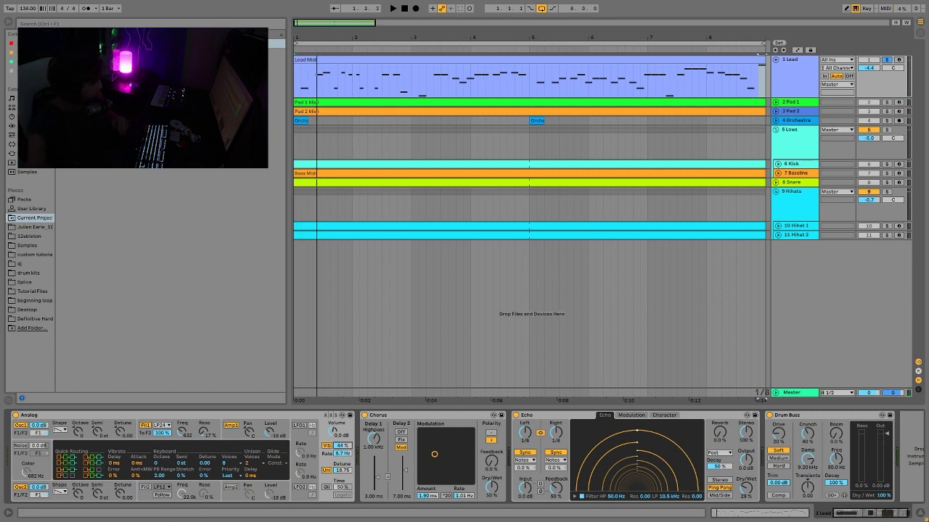
{"action": "key", "text": "space"}
{"action": "left_click_drag", "start_coordinate": [344, 452], "coordinate": [344, 435]}
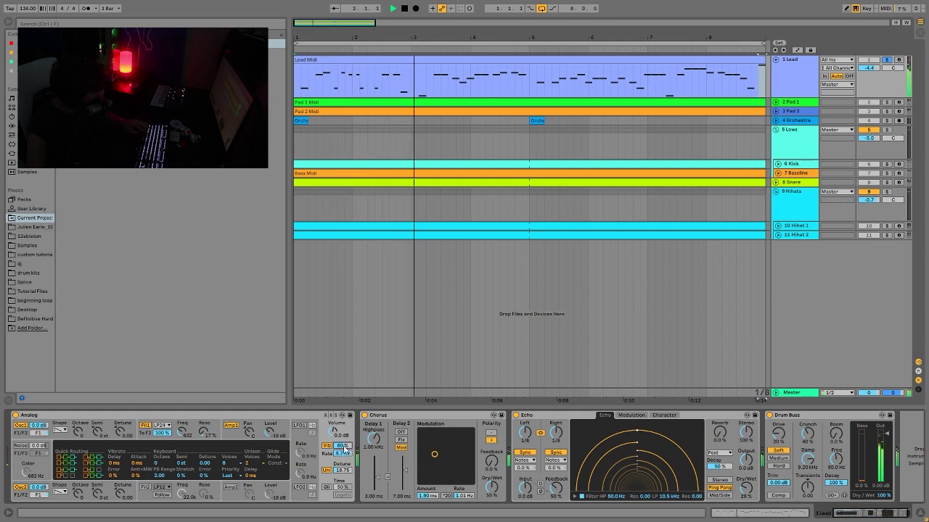
{"action": "left_click_drag", "start_coordinate": [344, 435], "coordinate": [344, 463]}
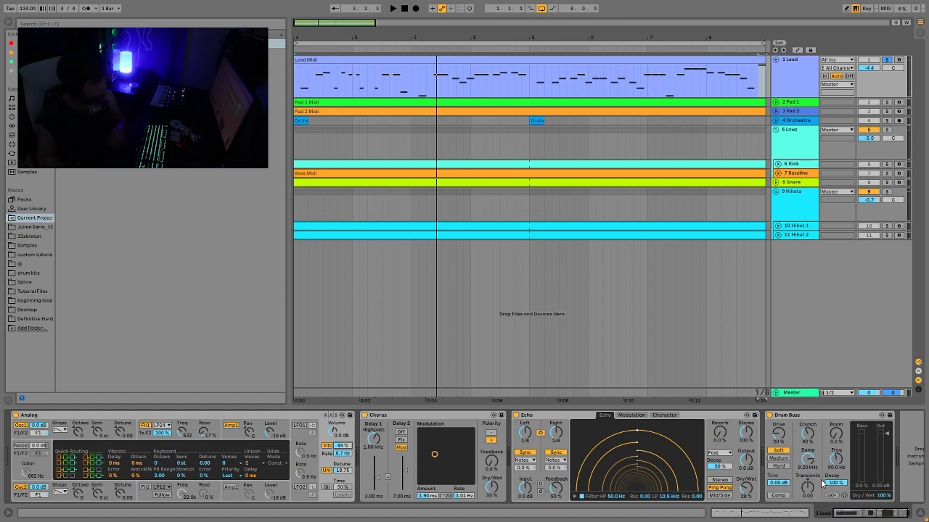
Unsolo the Lead track to hear it in the full mix, and solo it again to listen to it alone
{"action": "left_click", "coordinate": [888, 60]}
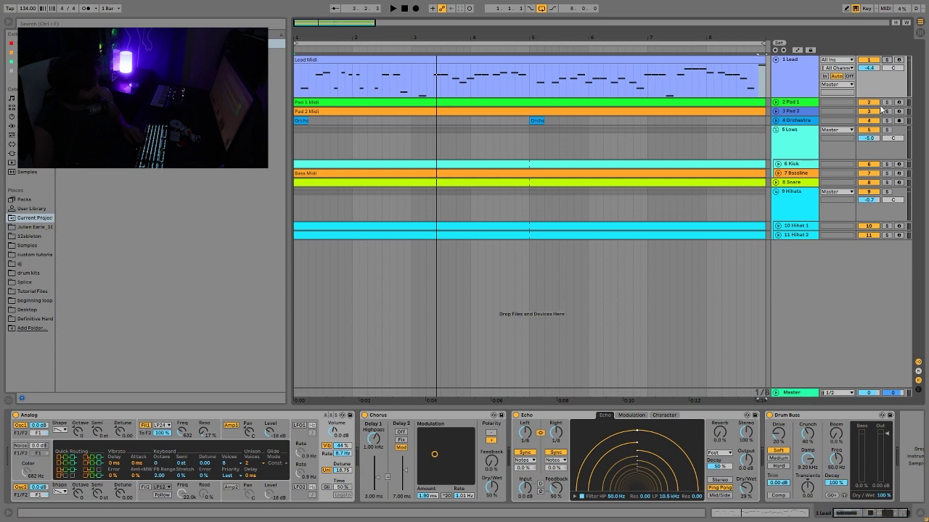
{"action": "key", "text": "space"}
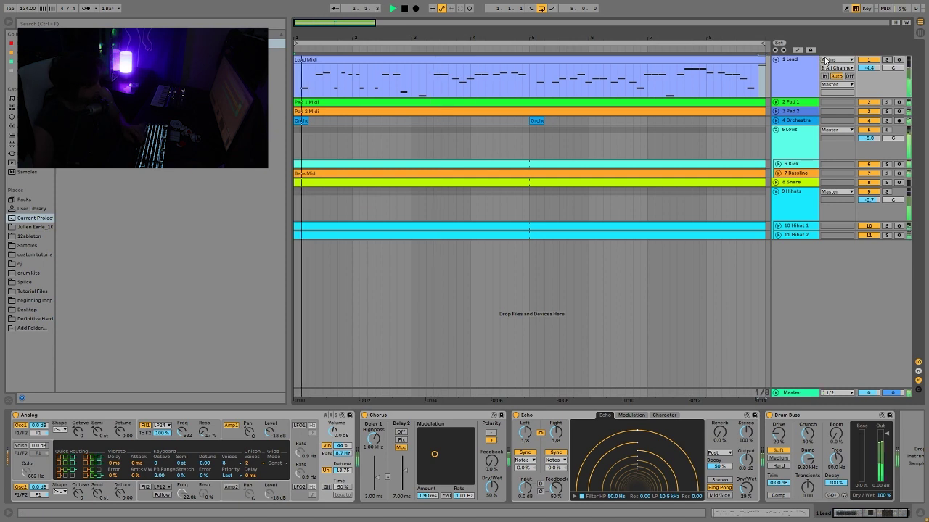
{"action": "left_click", "coordinate": [887, 60]}
{"action": "key", "text": "space"}
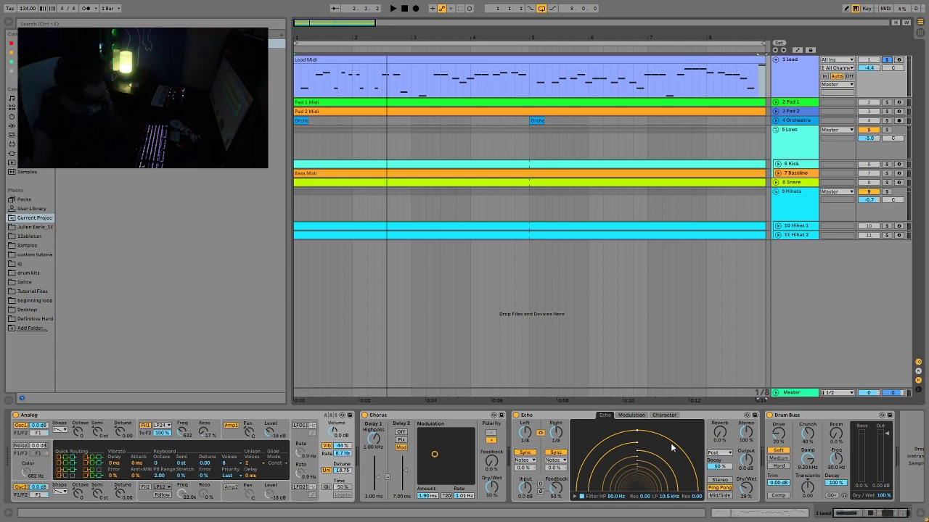
{"action": "key", "text": "space"}
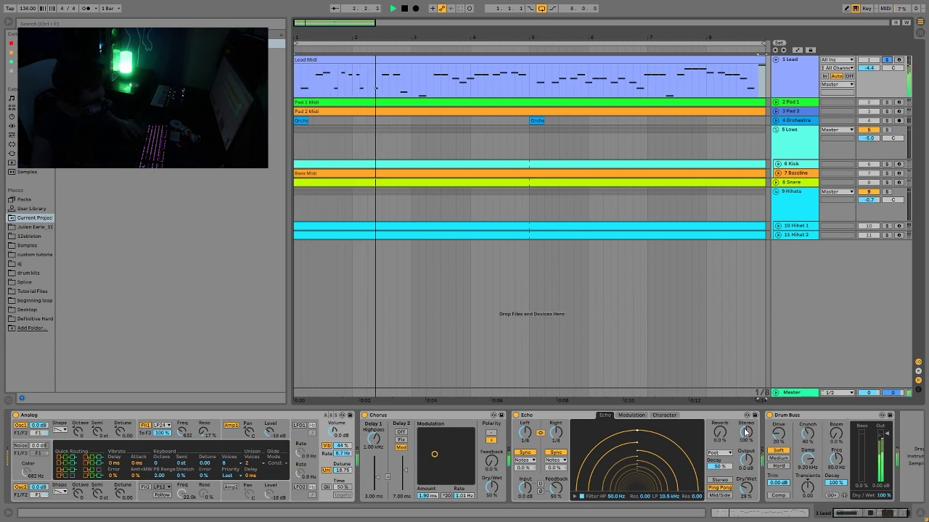
{"action": "key", "text": "space"}
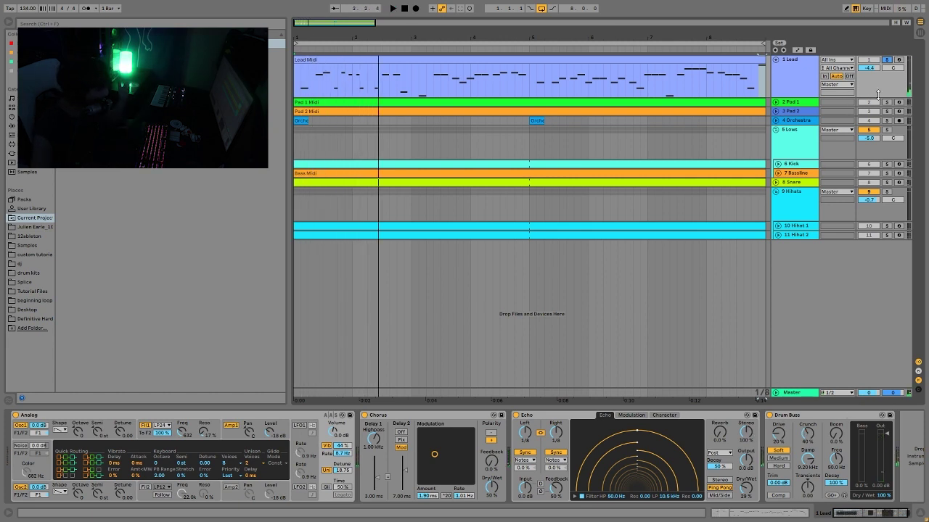
Solo and expand the Pad 1 track, playing it while its MIDI clip's notes are shown with Fold off
{"action": "left_click", "coordinate": [766, 120]}
{"action": "left_click", "coordinate": [776, 102]}
{"action": "key", "text": "space"}
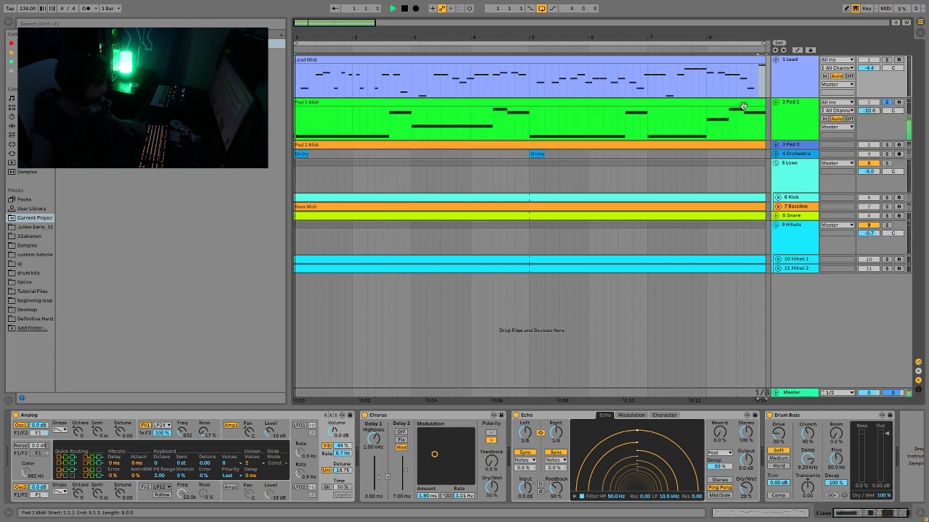
{"action": "double_click", "coordinate": [724, 101]}
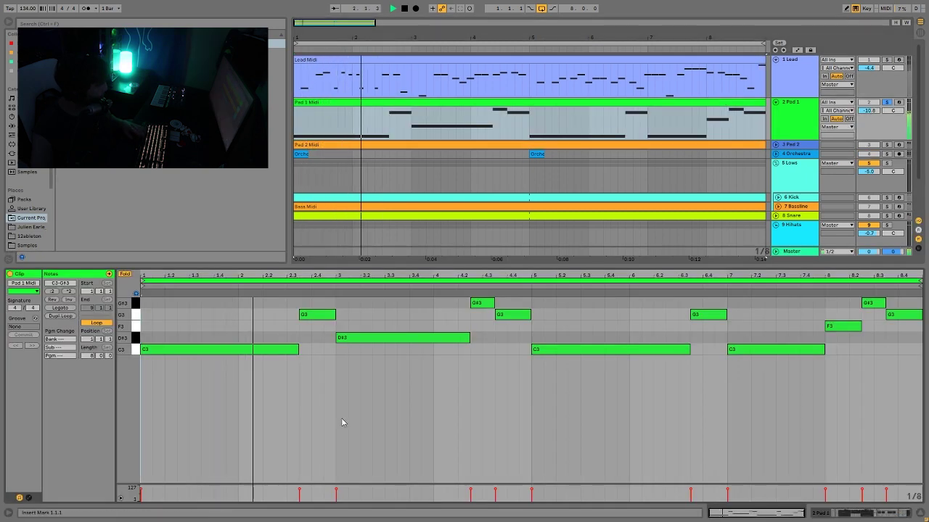
{"action": "left_click", "coordinate": [125, 275]}
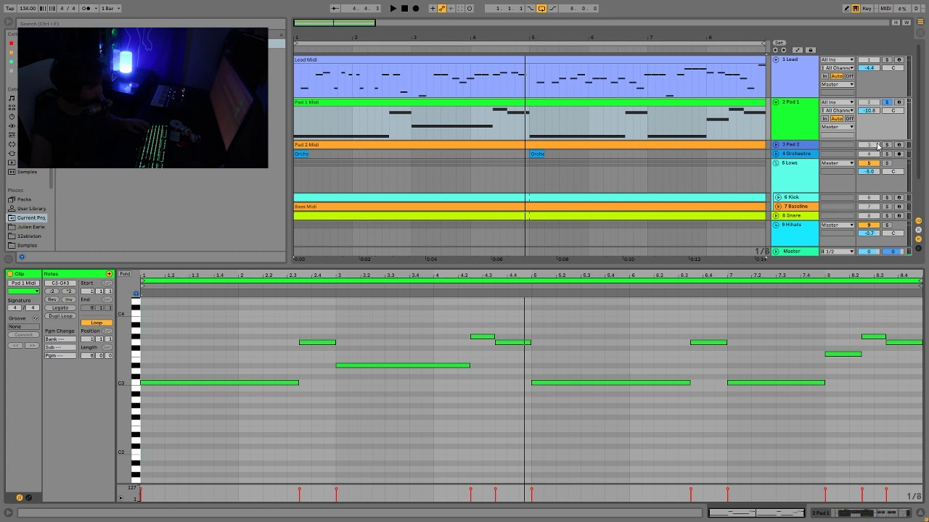
{"action": "key", "text": "space"}
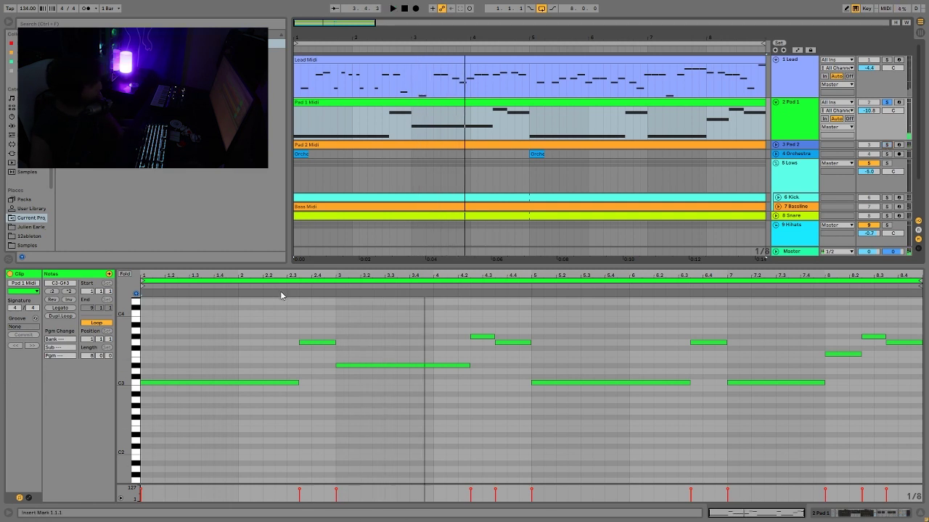
Solo the Bassline track together with Pad 1 and listen to both parts
{"action": "scroll", "coordinate": [876, 147], "scroll_direction": "down", "scroll_amount": 2}
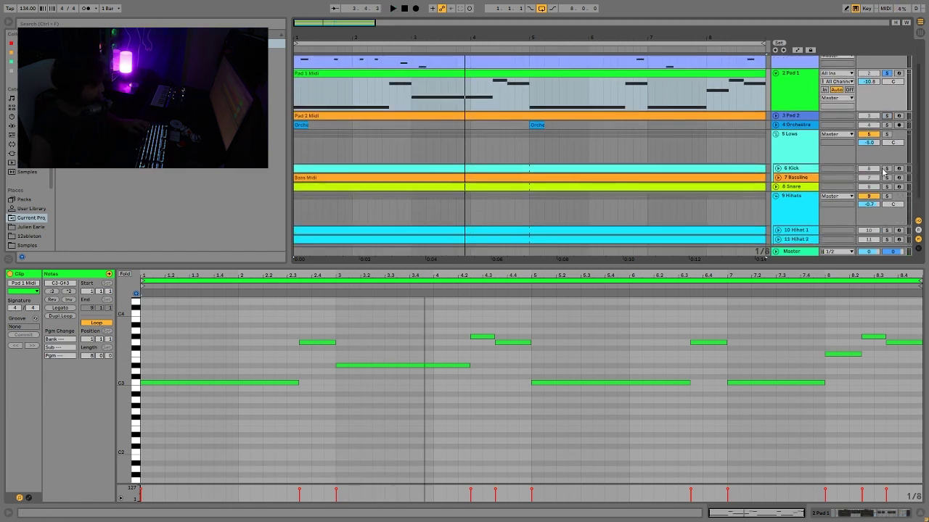
{"action": "left_click", "coordinate": [886, 178]}
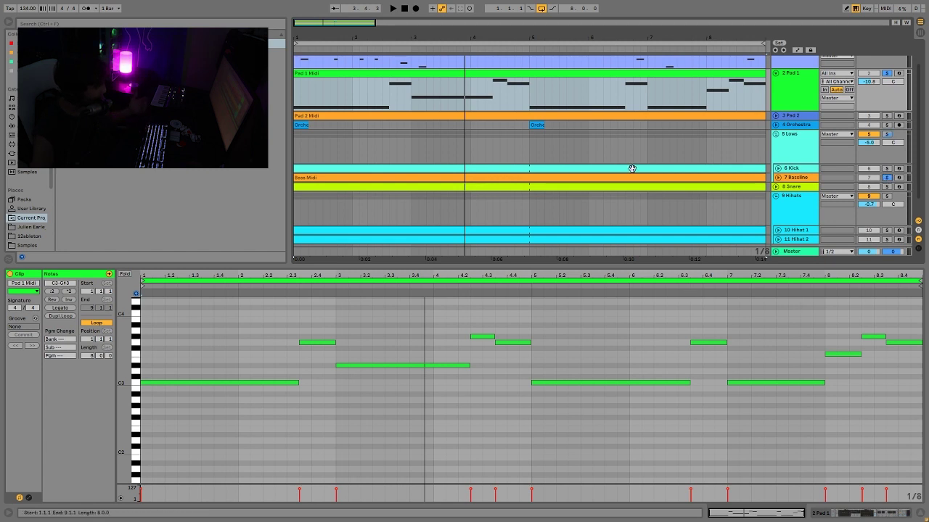
{"action": "key", "text": "space"}
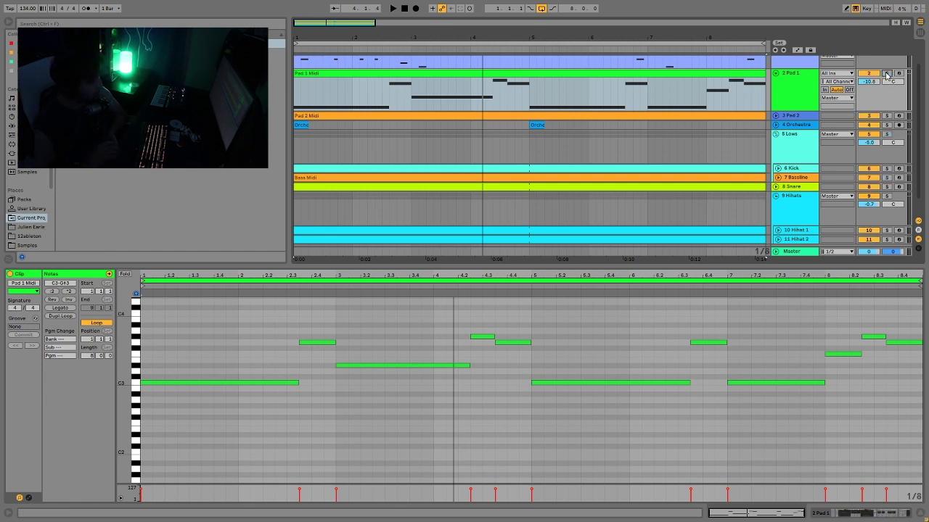
Listen to Pad 1 within the full mix, and solo it again with its devices shown
{"action": "key", "text": "space"}
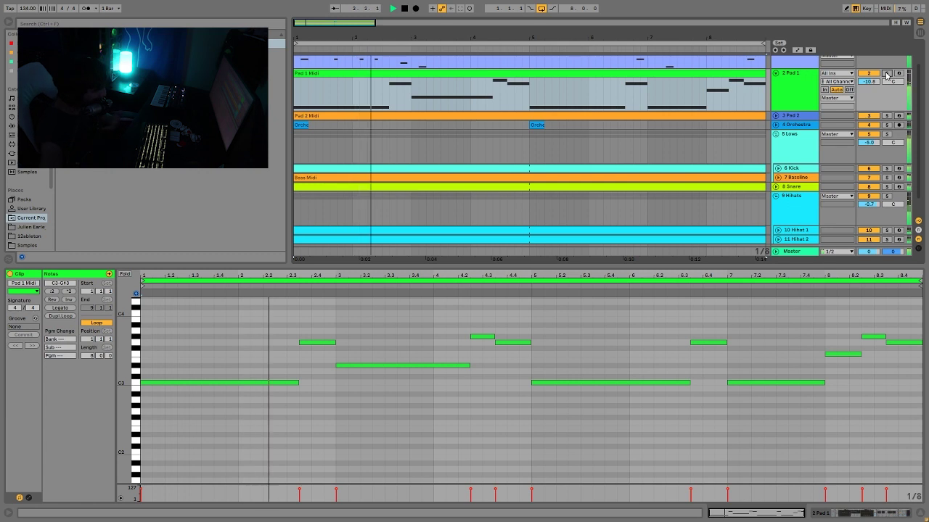
{"action": "left_click", "coordinate": [887, 75]}
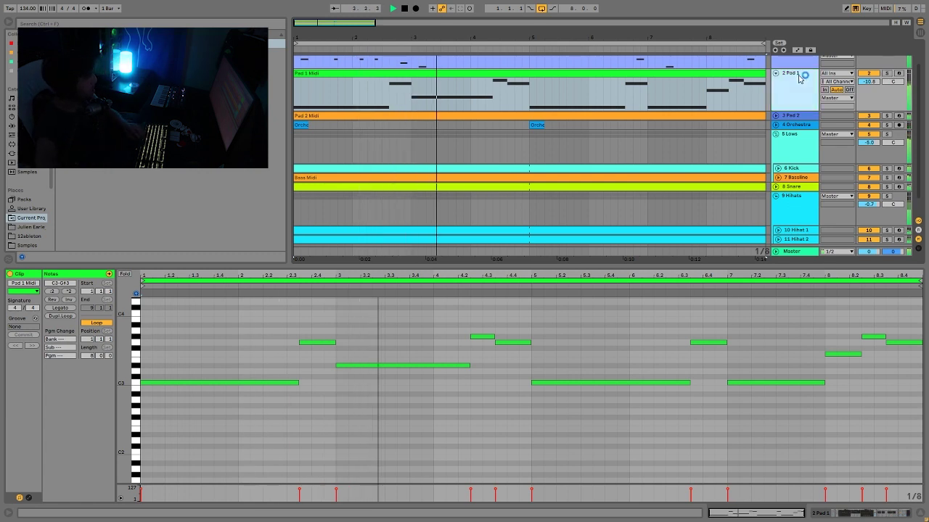
{"action": "left_click", "coordinate": [885, 103]}
{"action": "key", "text": "space"}
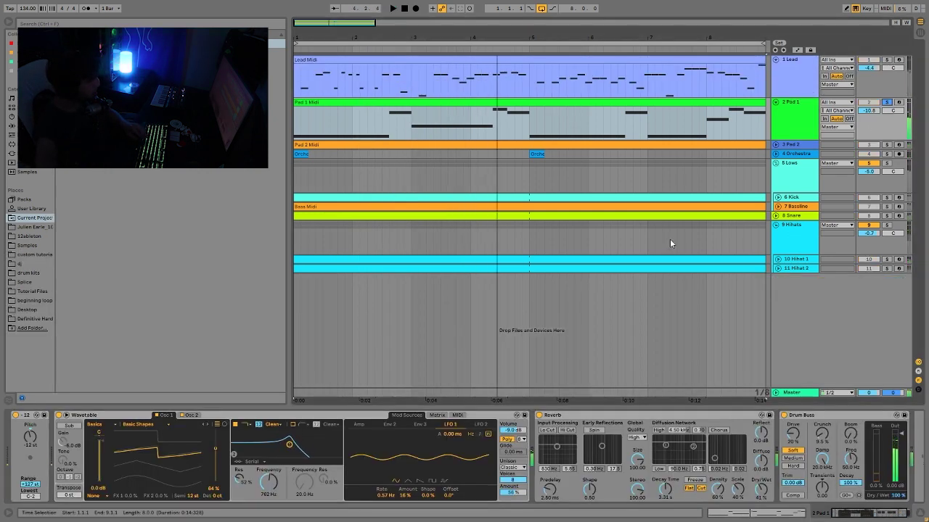
Solo Lead alongside Pad 1 and play both while viewing the notes of the Pad 1 clip
{"action": "left_click", "coordinate": [885, 60]}
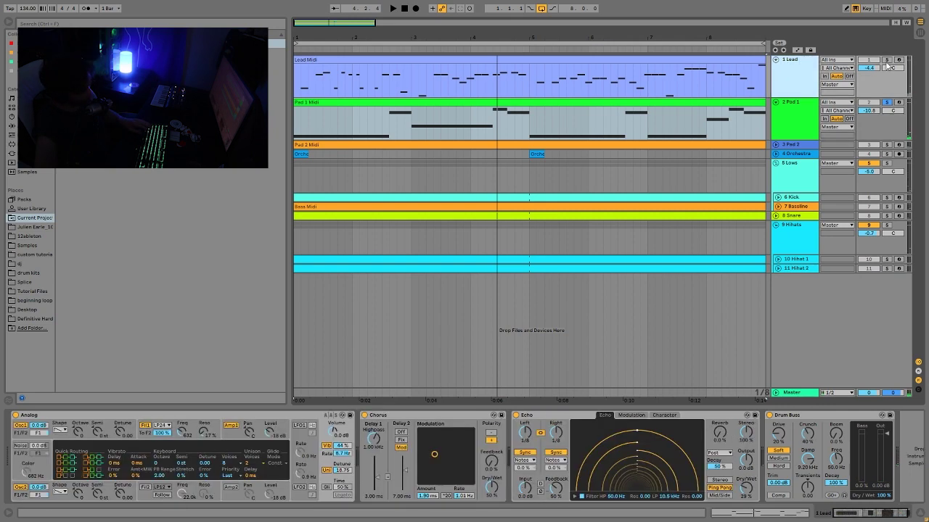
{"action": "key", "text": "space"}
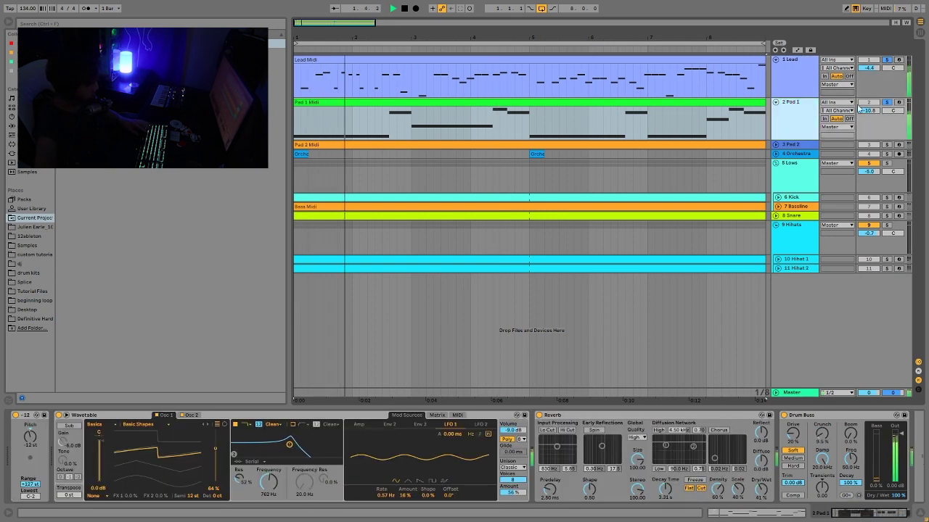
{"action": "double_click", "coordinate": [551, 126]}
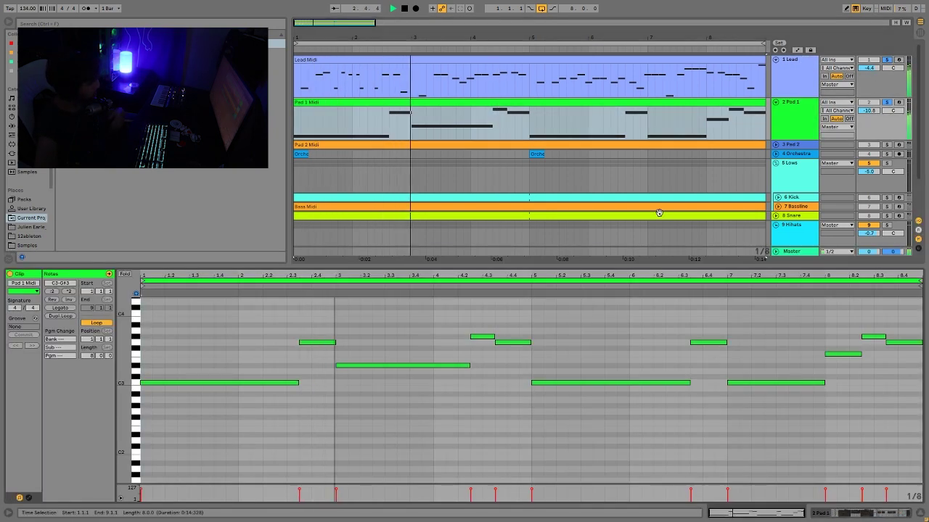
{"action": "key", "text": "space"}
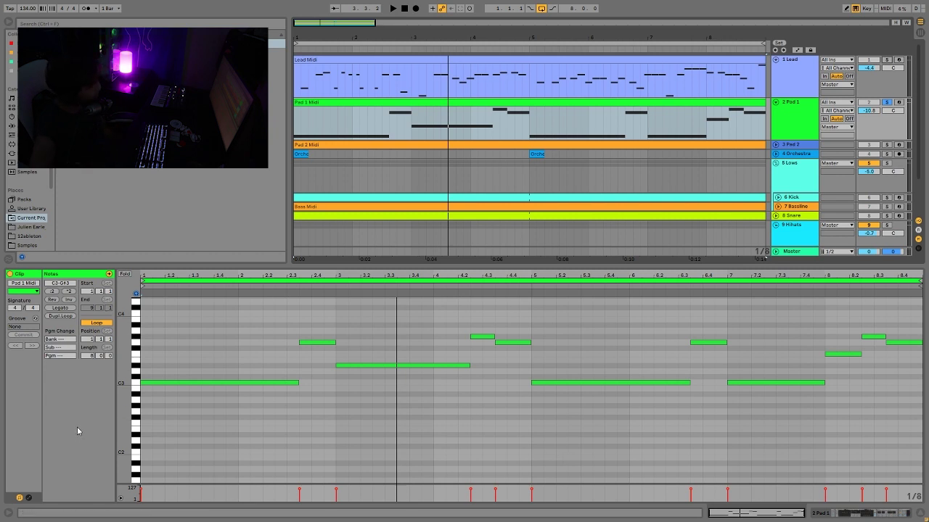
Show the Pad 1 device chain and compare the settings of Wavetable's oscillators 1 and 2
{"action": "left_click", "coordinate": [805, 116]}
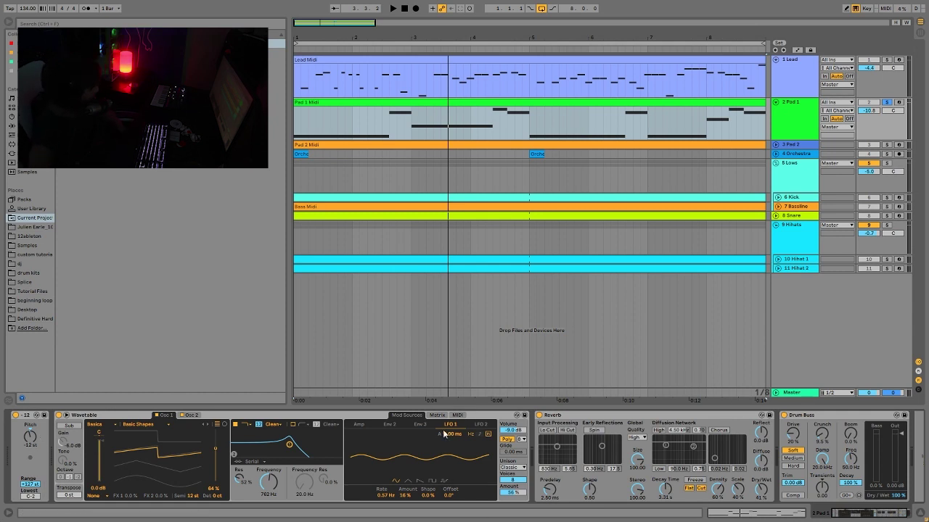
{"action": "left_click", "coordinate": [188, 416]}
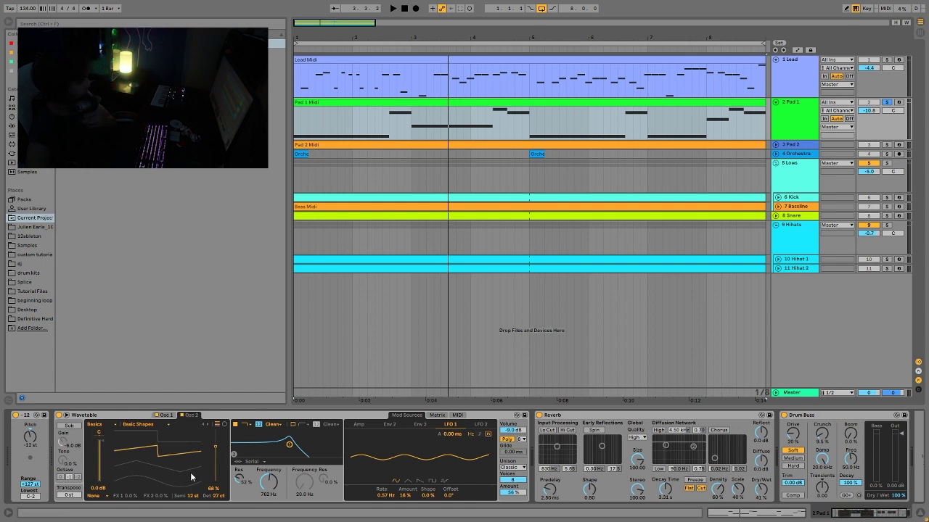
{"action": "left_click", "coordinate": [169, 416]}
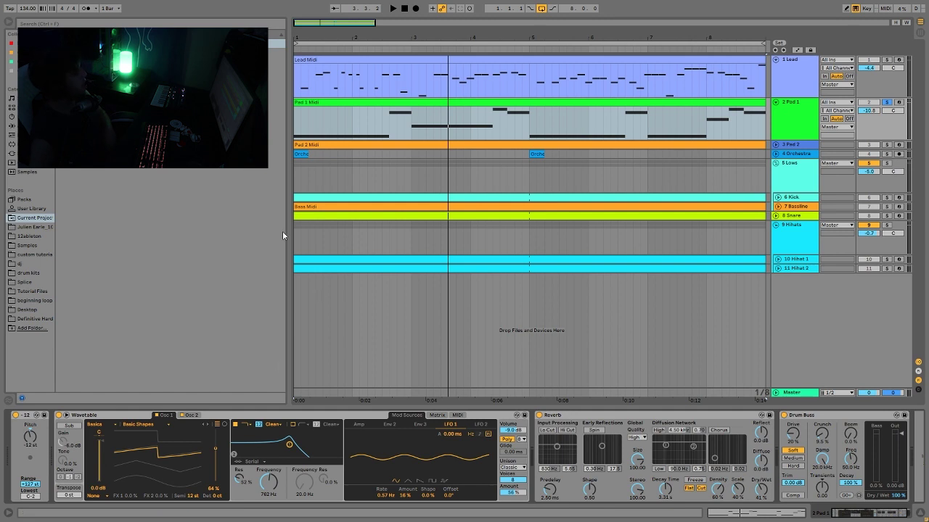
Play Pad 1 while examining Wavetable's modulation matrix and LFO 1 settings
{"action": "key", "text": "space"}
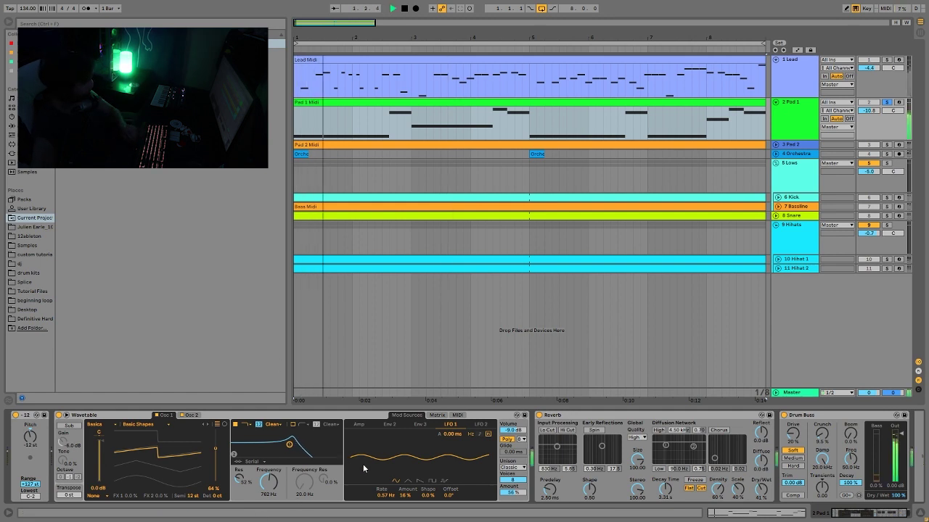
{"action": "left_click", "coordinate": [437, 415]}
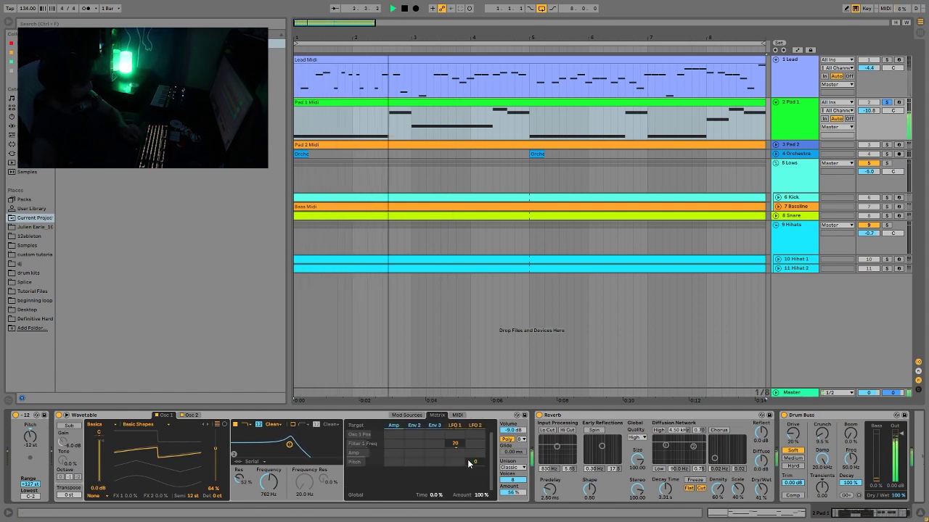
{"action": "left_click", "coordinate": [406, 415]}
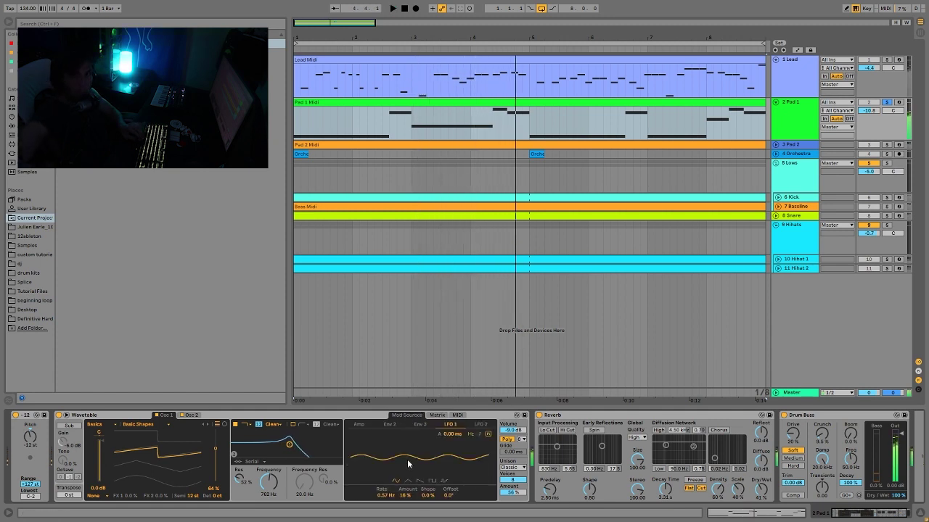
{"action": "key", "text": "space"}
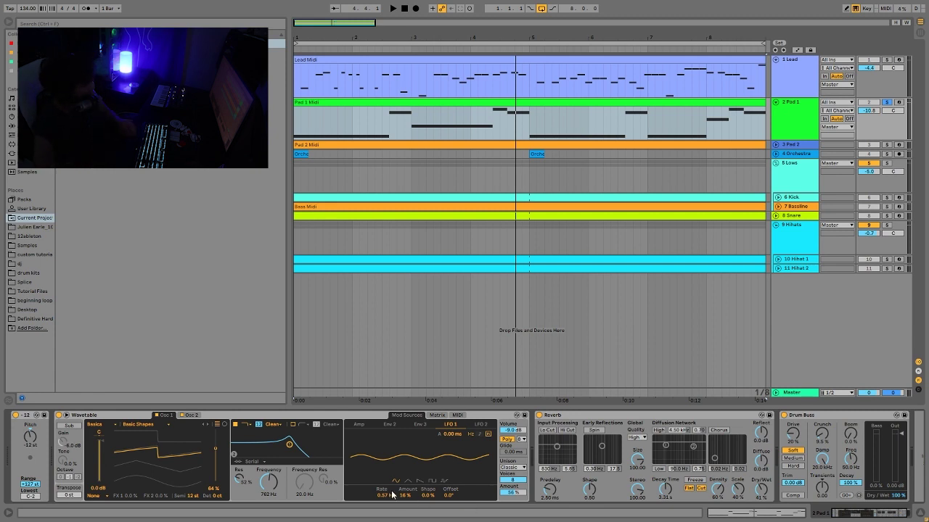
Try Wavetable's LFO 1 amount at 100 % during playback, and undo the change
{"action": "left_click_drag", "start_coordinate": [392, 494], "coordinate": [392, 449]}
{"action": "key", "text": "space"}
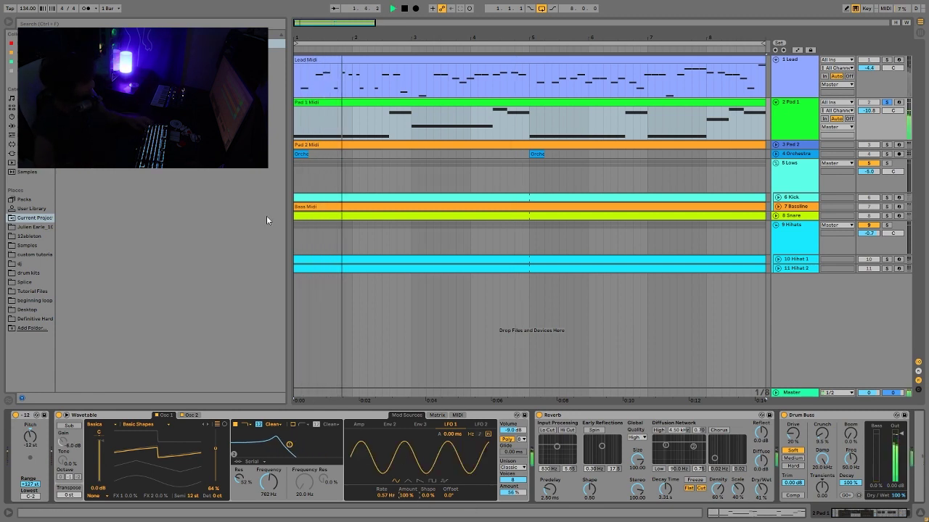
{"action": "key", "text": "ctrl+z"}
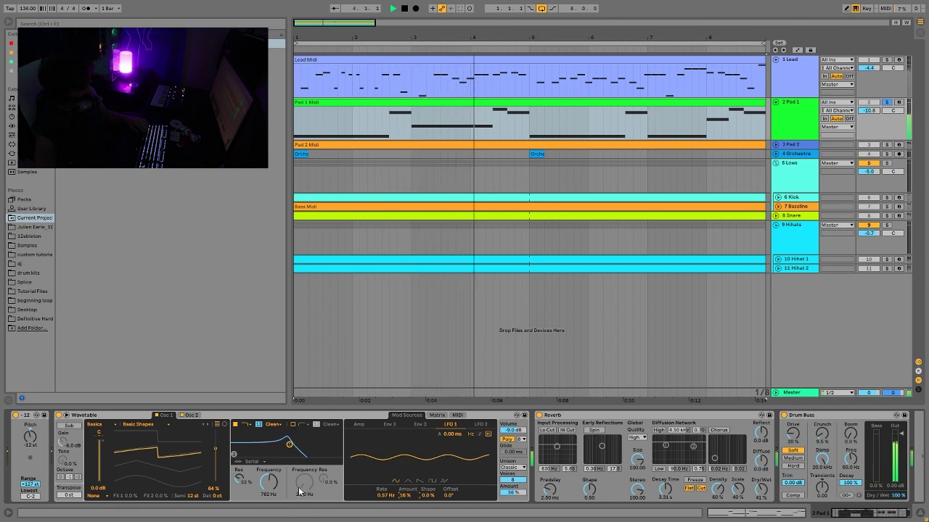
{"action": "key", "text": "space"}
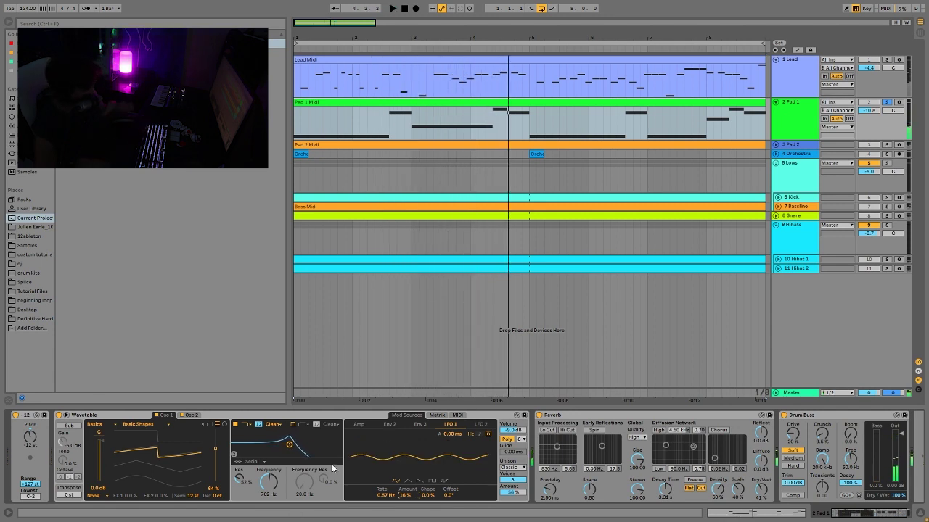
Review Wavetable's oscillator 2 and unison settings, and play Pad 1 in the full mix
{"action": "left_click", "coordinate": [196, 416]}
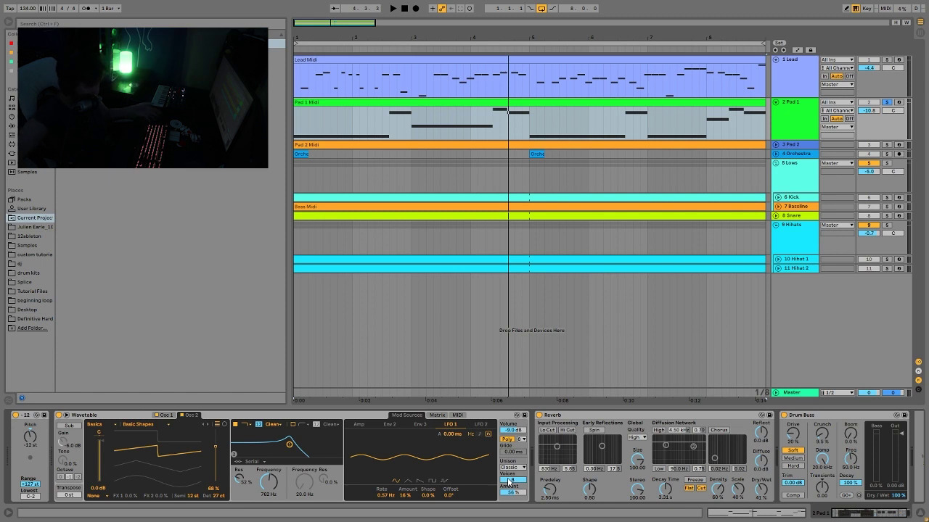
{"action": "key", "text": "space"}
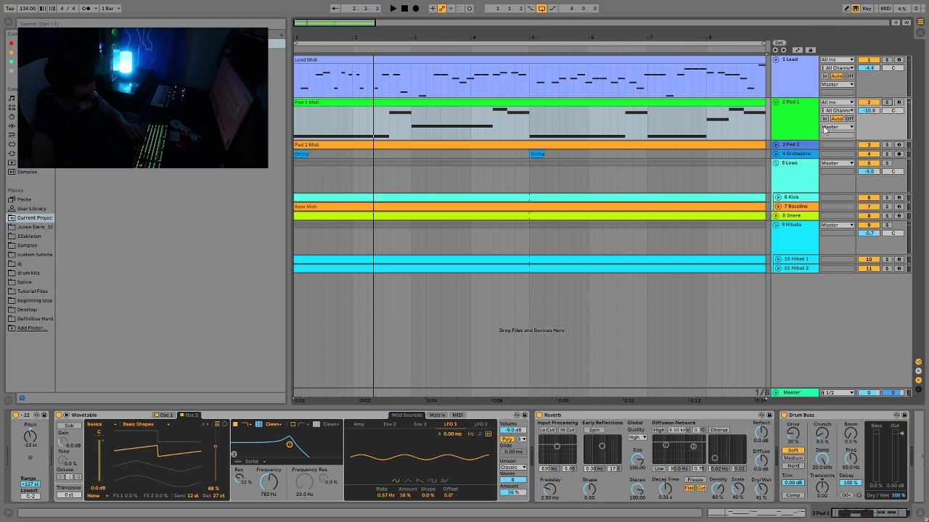
{"action": "key", "text": "space"}
{"action": "key", "text": "space"}
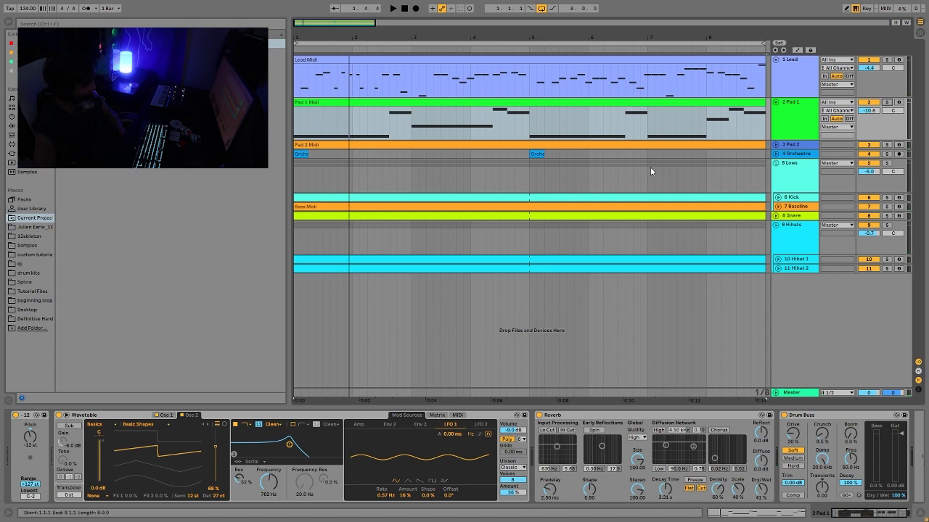
Solo Pad 1 and play it while examining its Reverb and Drum Buss settings
{"action": "left_click", "coordinate": [886, 102]}
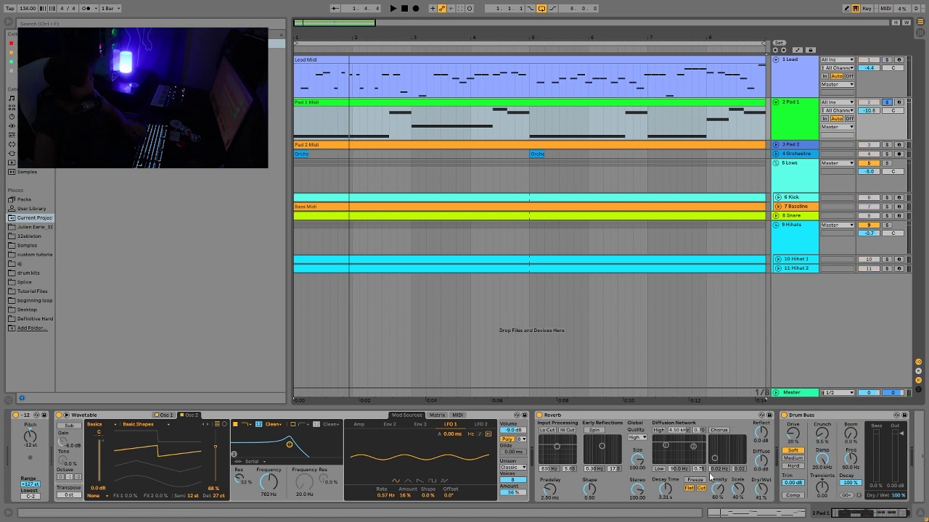
{"action": "scroll", "coordinate": [709, 472], "scroll_direction": "down", "scroll_amount": 2}
{"action": "key", "text": "space"}
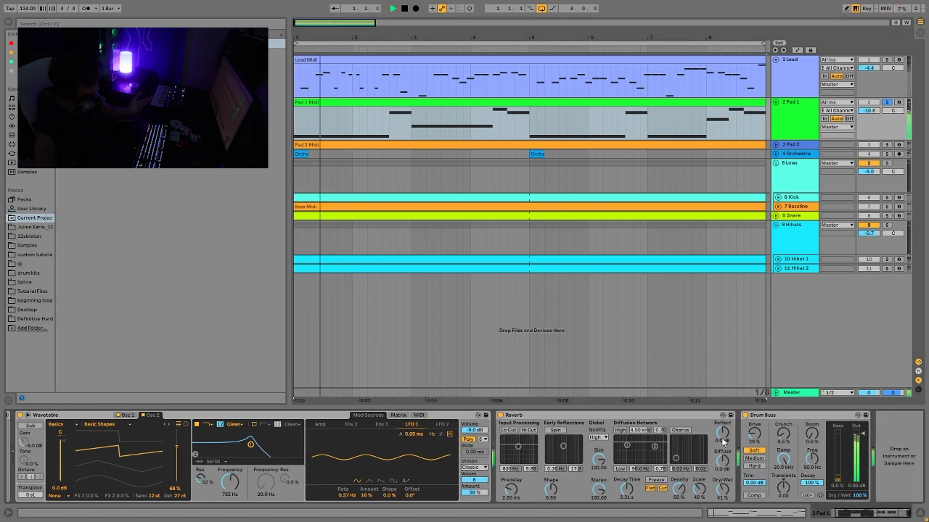
Add an Auto Filter with its default preset after Drum Buss on the Pad 1 track
{"action": "left_click", "coordinate": [12, 126]}
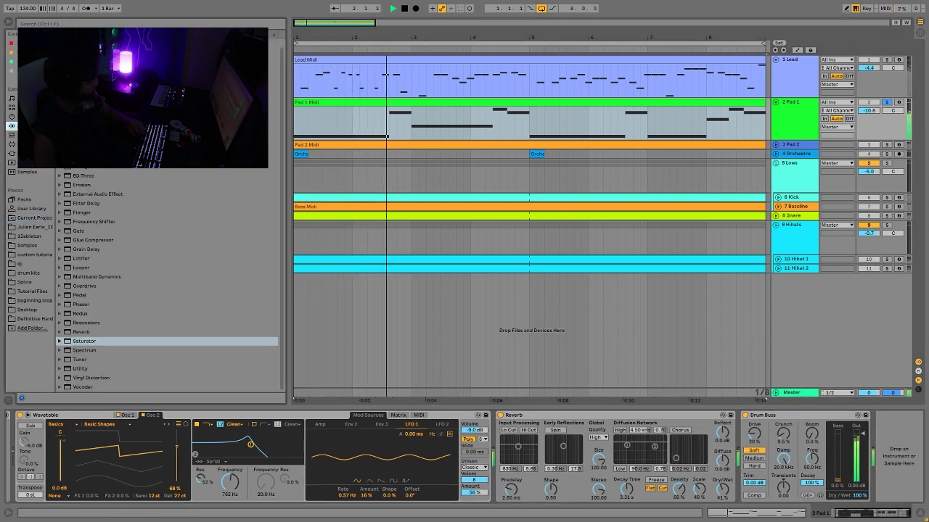
{"action": "scroll", "coordinate": [166, 283], "scroll_direction": "up", "scroll_amount": 1}
{"action": "key", "text": "Return"}
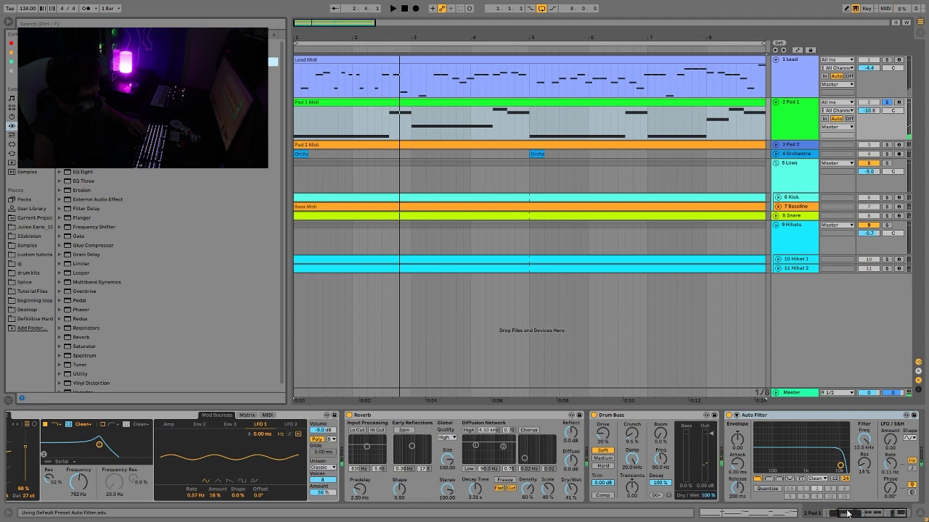
Make Pad 1's Auto Filter a high-pass at 143 Hz with 20 % resonance and listen to it
{"action": "left_click", "coordinate": [777, 479]}
{"action": "key", "text": "space"}
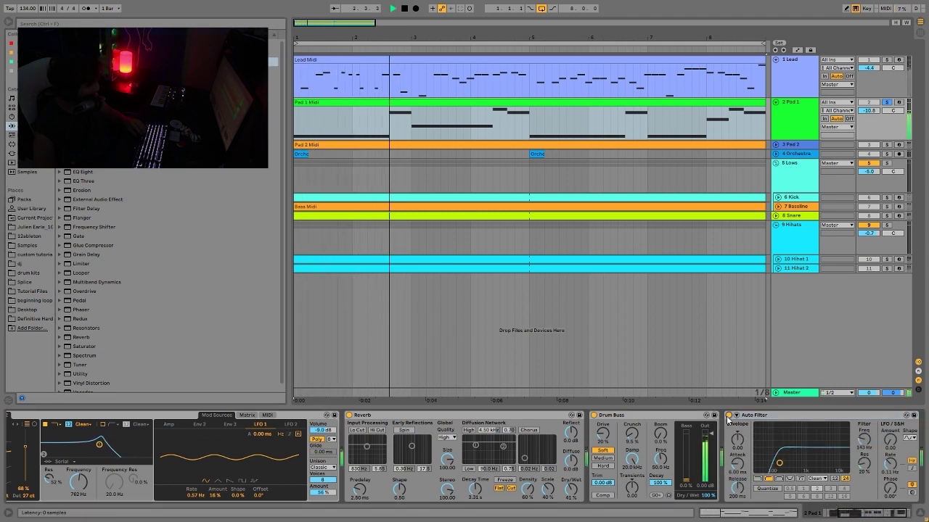
{"action": "key", "text": "space"}
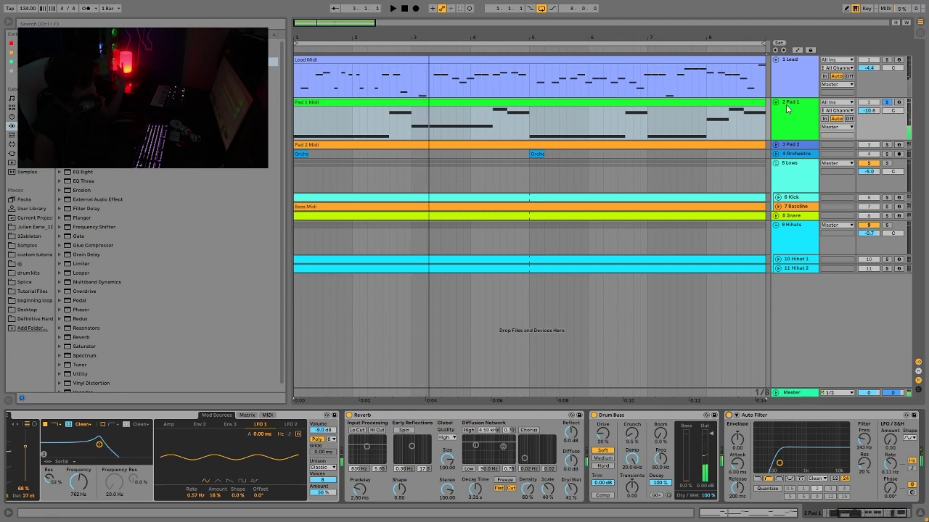
Solo and expand the Pad 2 track, playing it and opening its MIDI clip to show the chord notes
{"action": "left_click", "coordinate": [885, 144]}
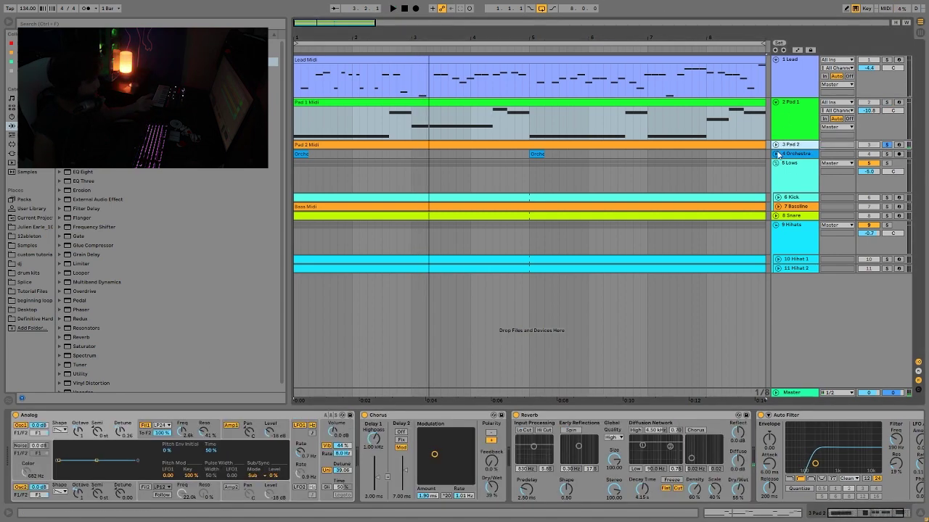
{"action": "left_click", "coordinate": [775, 145]}
{"action": "key", "text": "space"}
{"action": "double_click", "coordinate": [679, 145]}
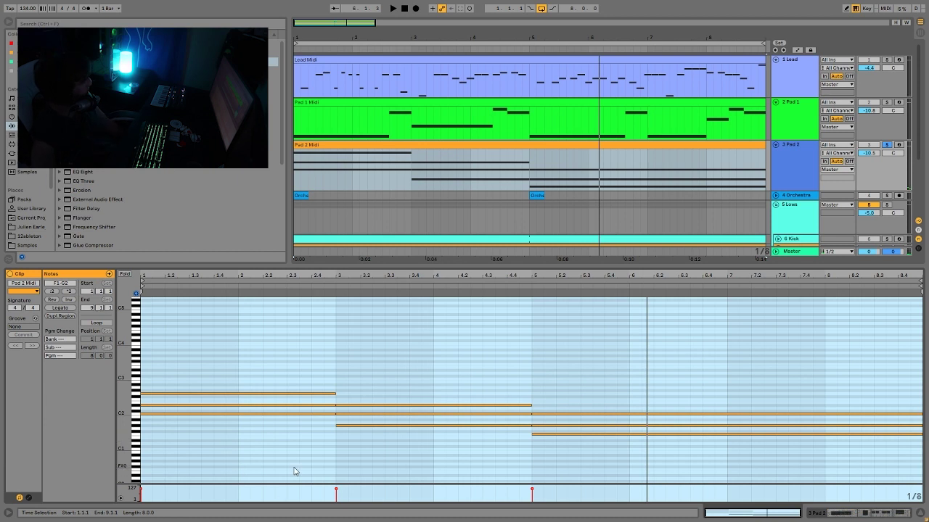
Stop playback and select the notes of the individual chords in the Pad 2 clip to examine the progression
{"action": "key", "text": "space"}
{"action": "left_click", "coordinate": [226, 359]}
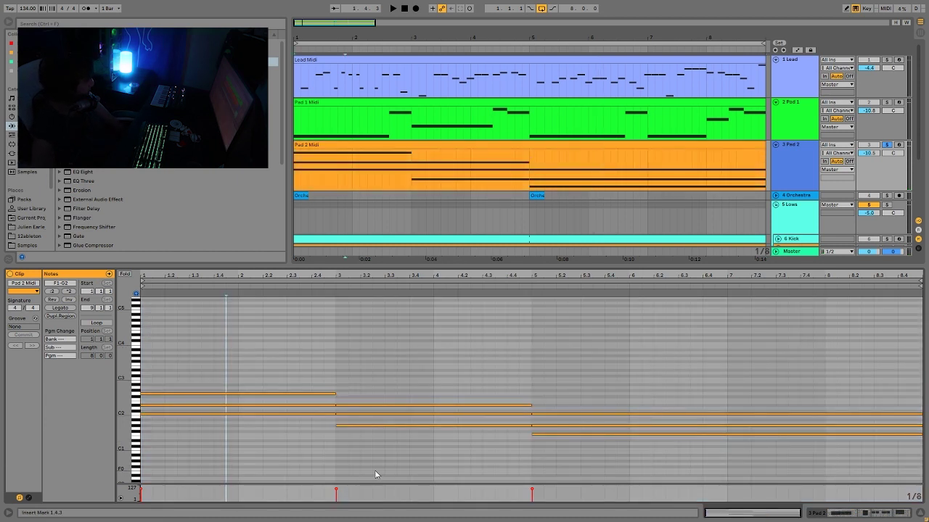
{"action": "left_click", "coordinate": [387, 450]}
{"action": "left_click", "coordinate": [519, 426]}
{"action": "left_click", "coordinate": [539, 434]}
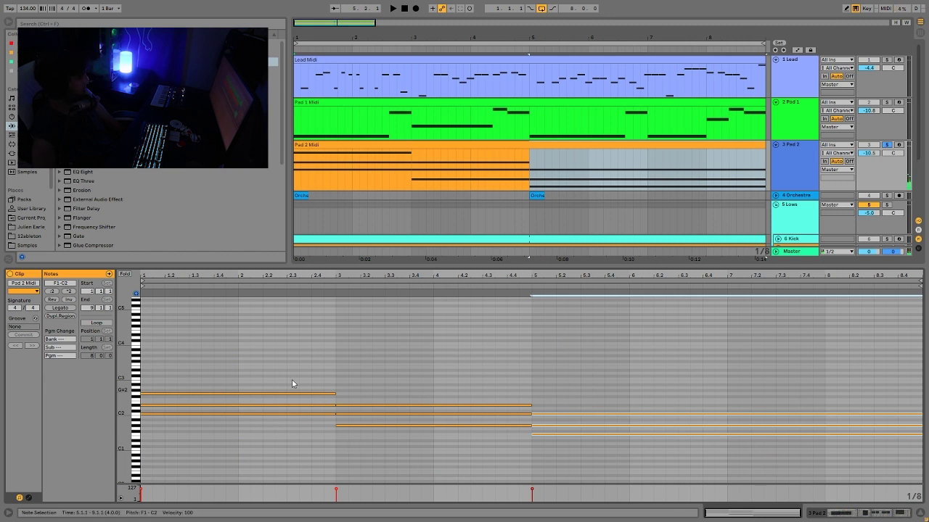
{"action": "left_click", "coordinate": [259, 421]}
{"action": "left_click", "coordinate": [259, 414]}
{"action": "left_click", "coordinate": [728, 414]}
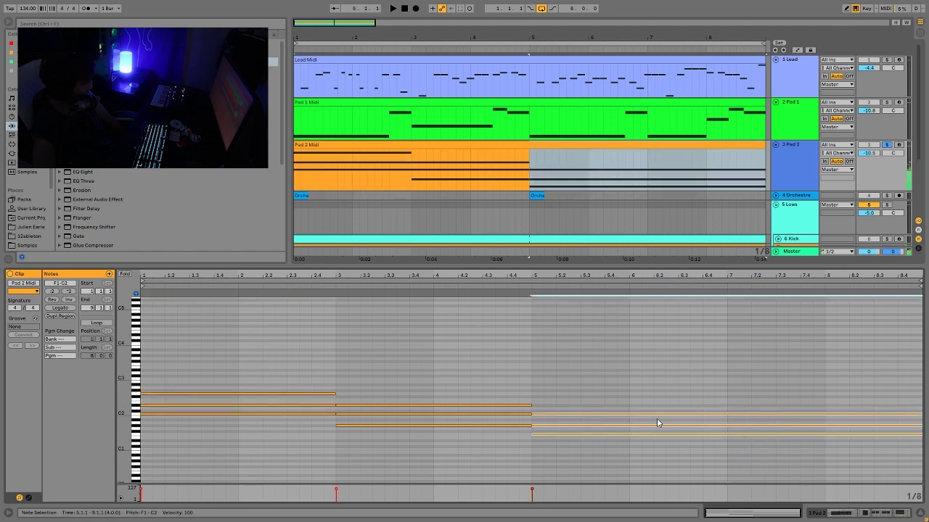
{"action": "left_click_drag", "start_coordinate": [468, 436], "coordinate": [460, 340]}
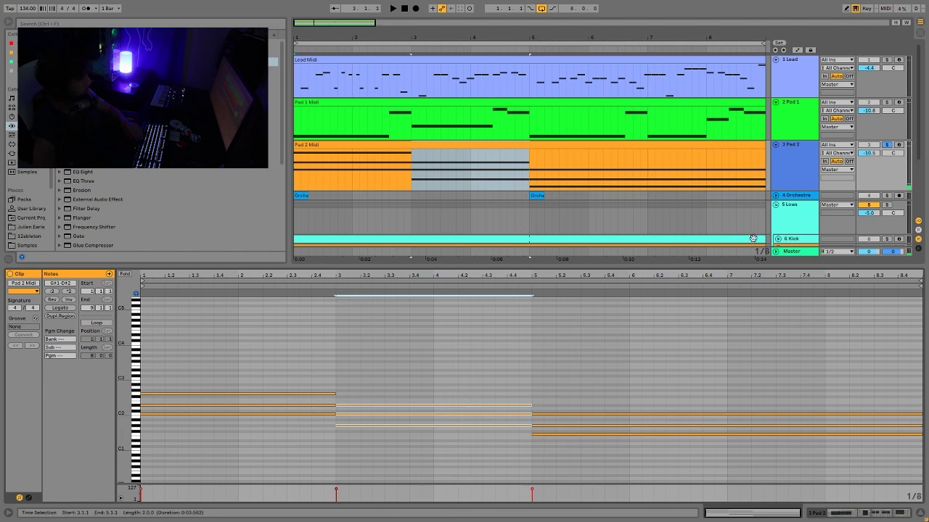
Show Pad 2's device chain, turn off its solo and play the full mix from the clip's start
{"action": "left_click", "coordinate": [801, 171]}
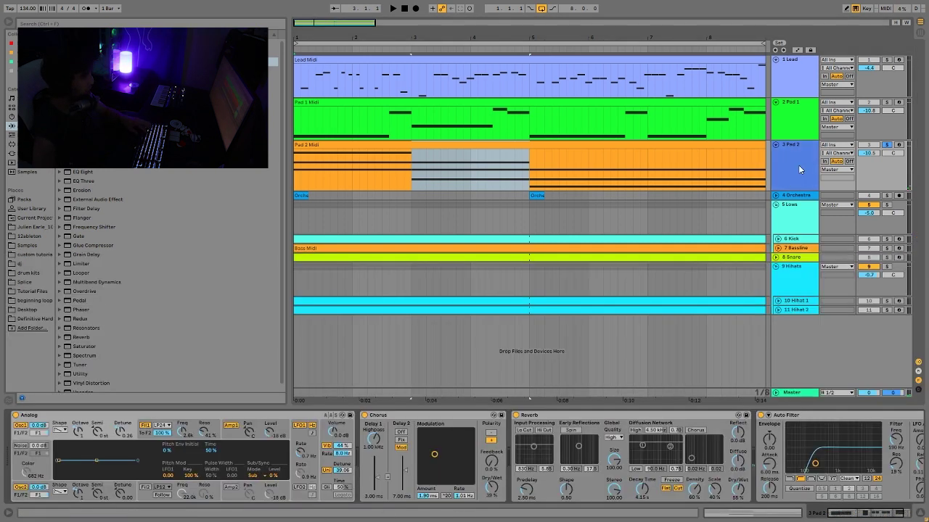
{"action": "left_click", "coordinate": [886, 145]}
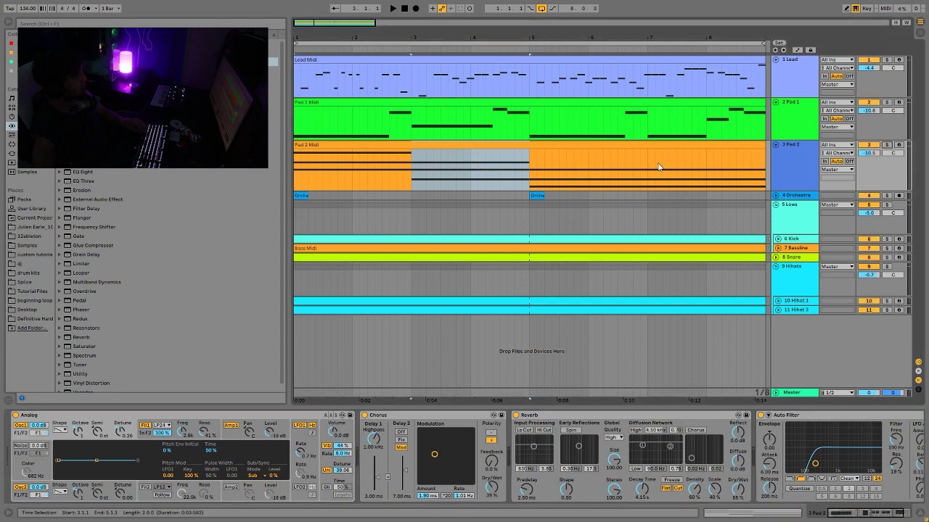
{"action": "left_click", "coordinate": [602, 145]}
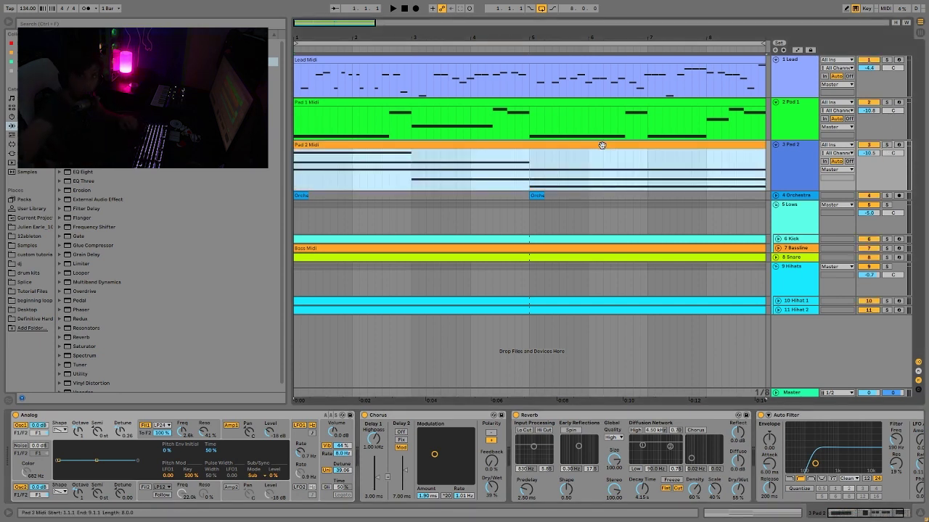
{"action": "key", "text": "space"}
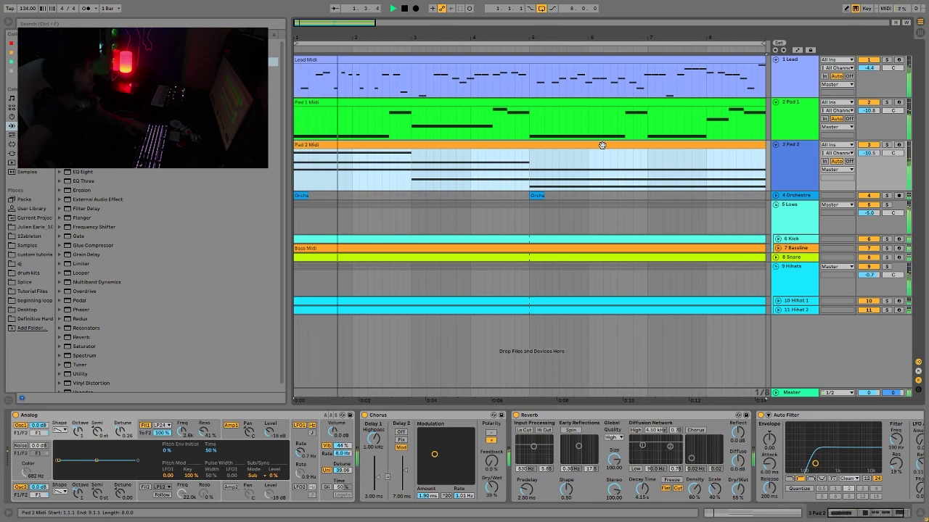
{"action": "key", "text": "space"}
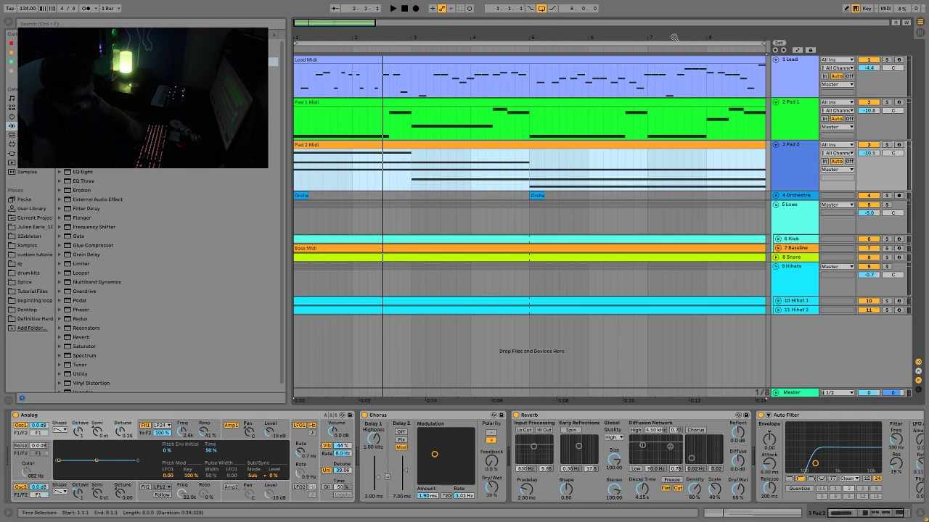
{"action": "key", "text": "space"}
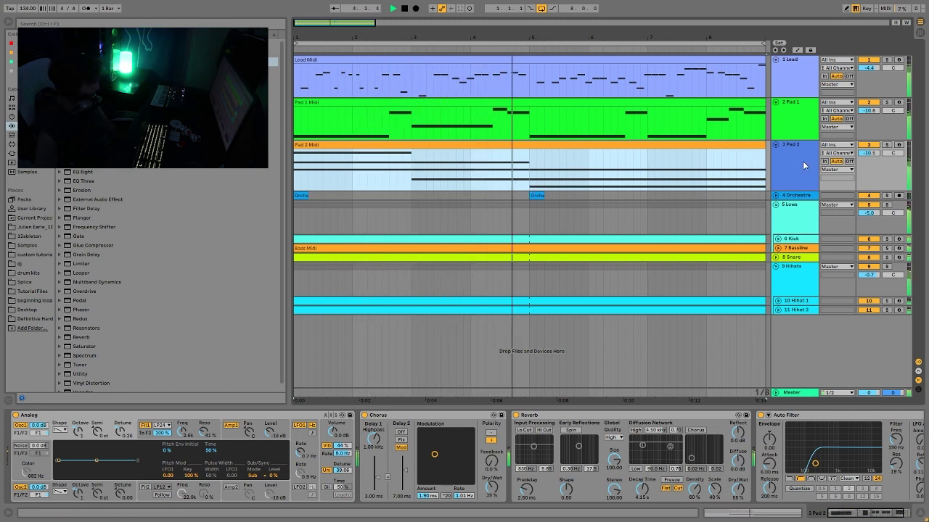
Solo Pad 2 and play it while examining the Filter 1 settings of its Analog synth
{"action": "left_click", "coordinate": [886, 144]}
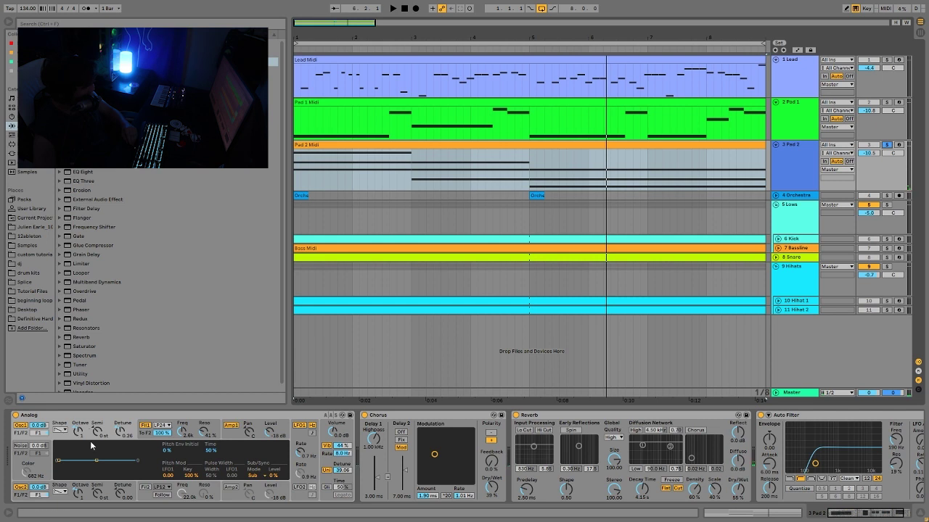
{"action": "left_click", "coordinate": [183, 427]}
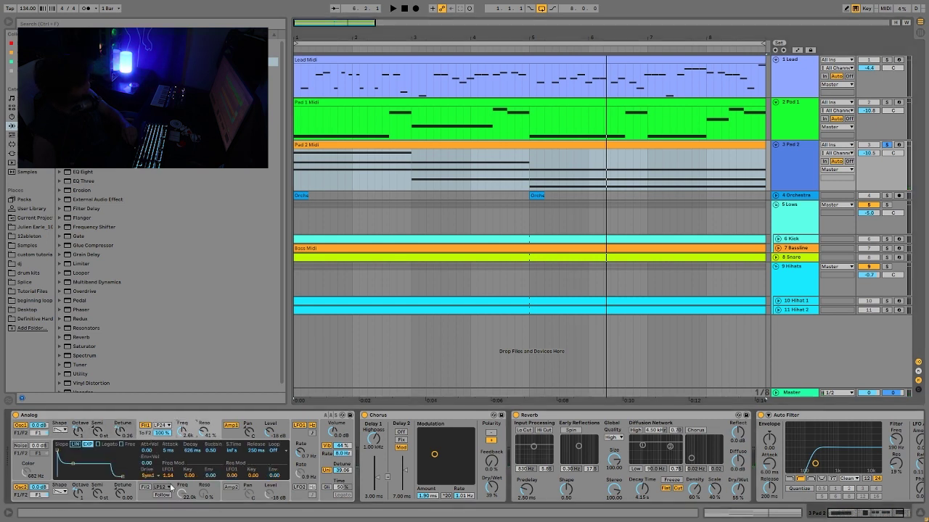
{"action": "key", "text": "space"}
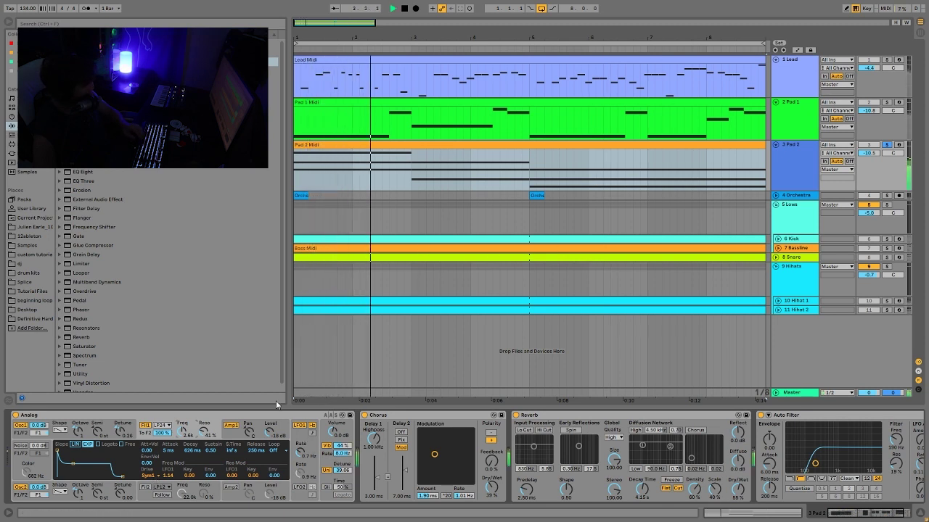
{"action": "key", "text": "space"}
Play Pad 1 and Pad 2 soloed together, then return to Pad 2 alone to compare the sounds
{"action": "left_click", "coordinate": [887, 102]}
{"action": "key", "text": "space"}
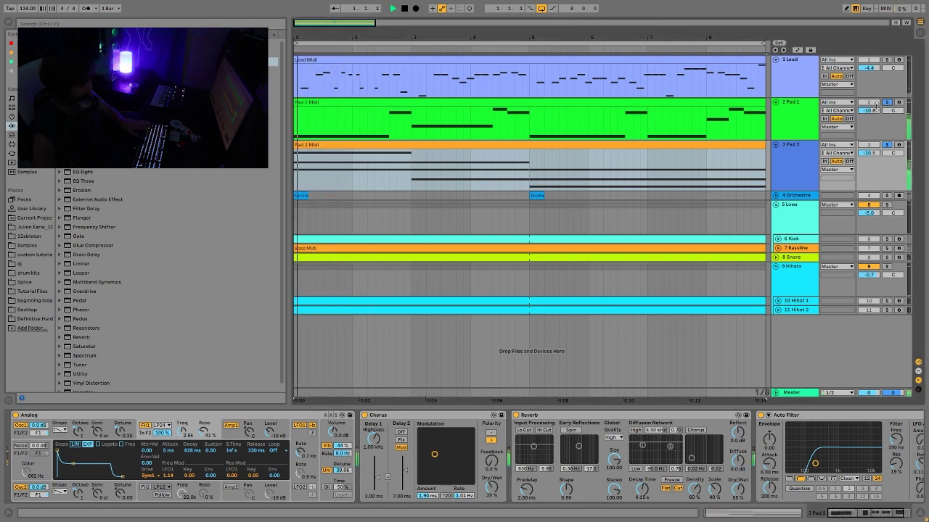
{"action": "left_click", "coordinate": [887, 102]}
{"action": "key", "text": "space"}
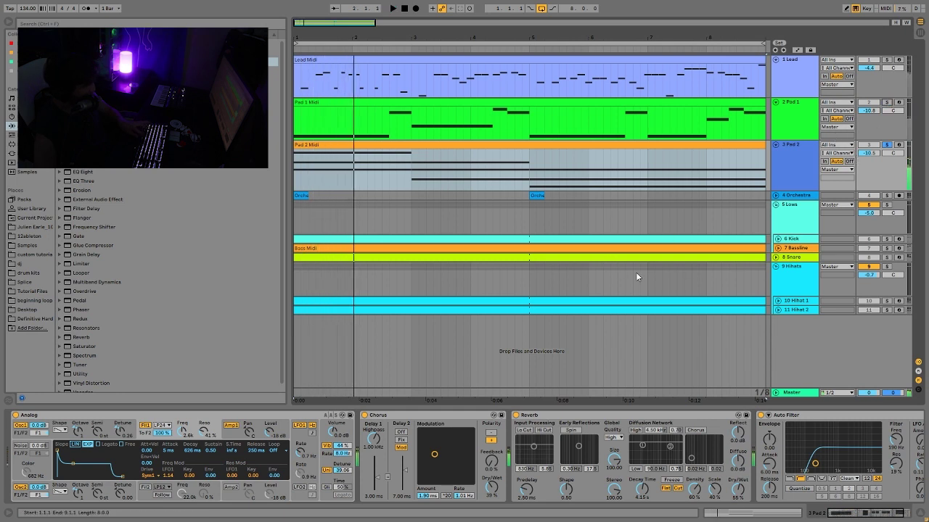
Examine Analog's Amp 1 envelope and the Chorus, Reverb and Auto Filter settings on Pad 2 while listening to it
{"action": "left_click", "coordinate": [238, 438]}
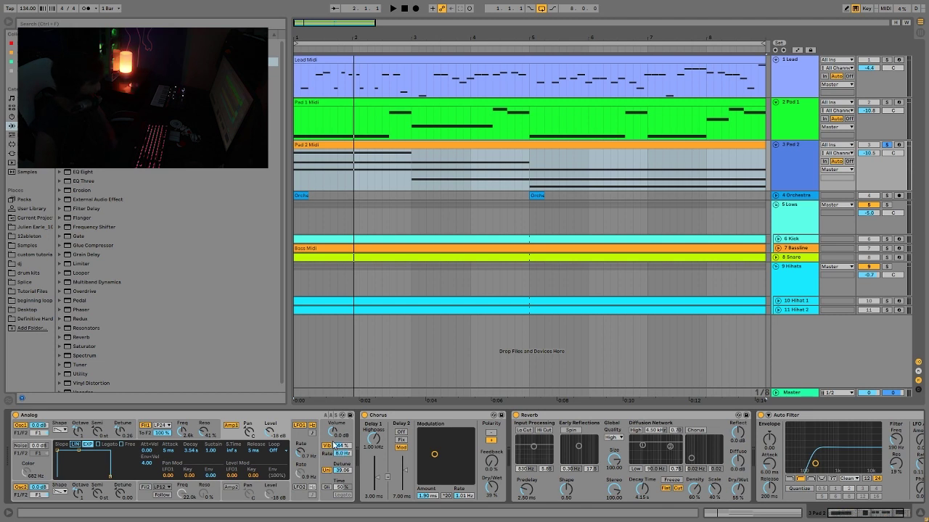
{"action": "key", "text": "space"}
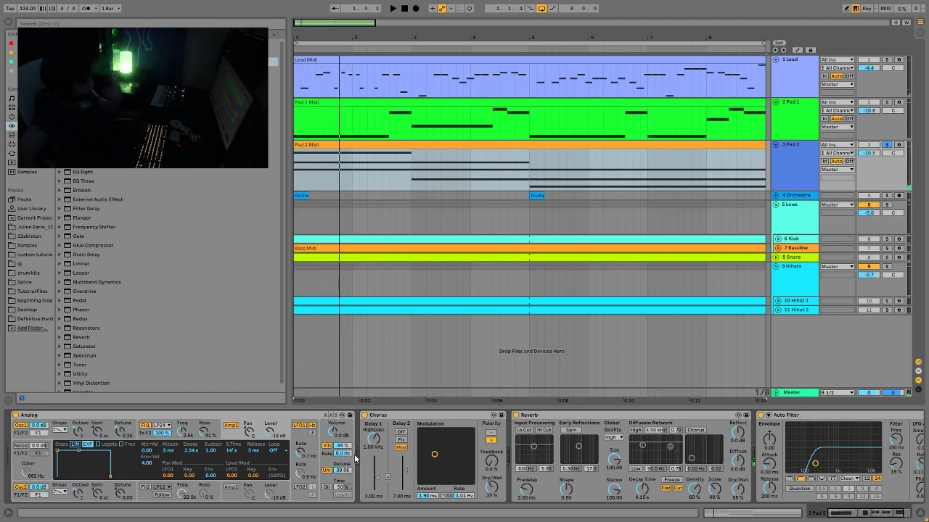
{"action": "scroll", "coordinate": [378, 449], "scroll_direction": "down", "scroll_amount": 2}
{"action": "scroll", "coordinate": [379, 449], "scroll_direction": "down", "scroll_amount": 1}
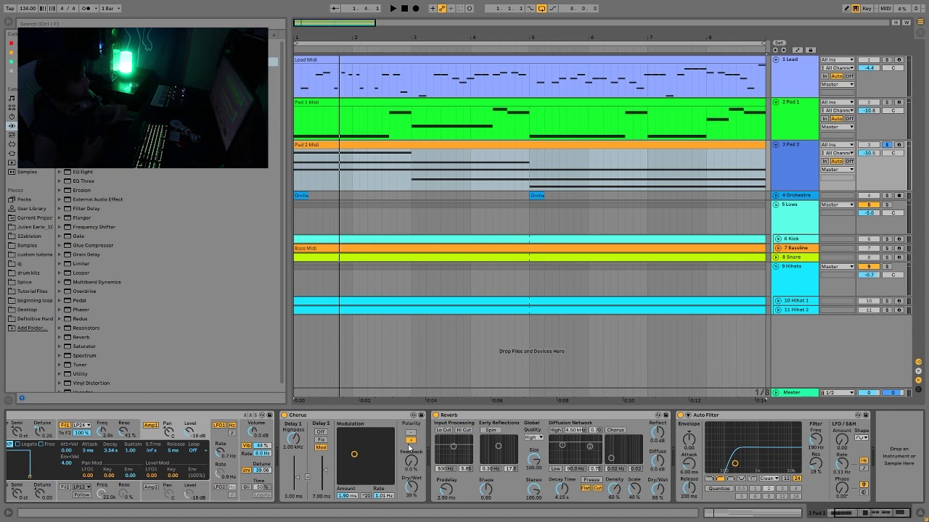
{"action": "key", "text": "space"}
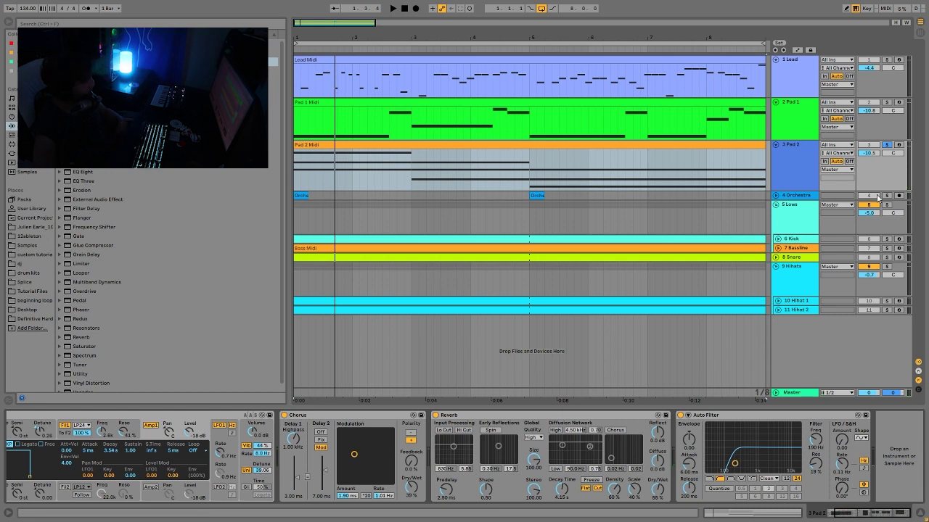
Solo the Bassline alongside Pad 2 and play both to hear how they fit together
{"action": "left_click", "coordinate": [886, 248]}
{"action": "key", "text": "space"}
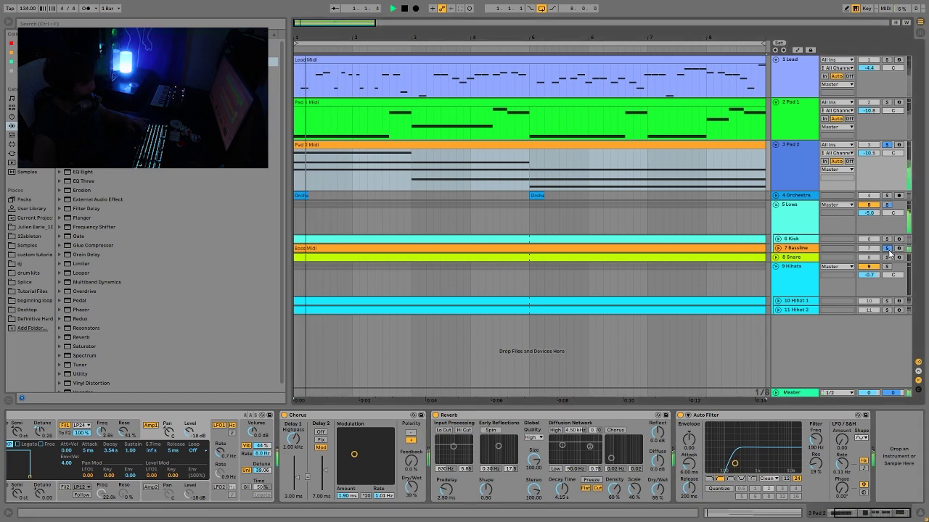
{"action": "key", "text": "space"}
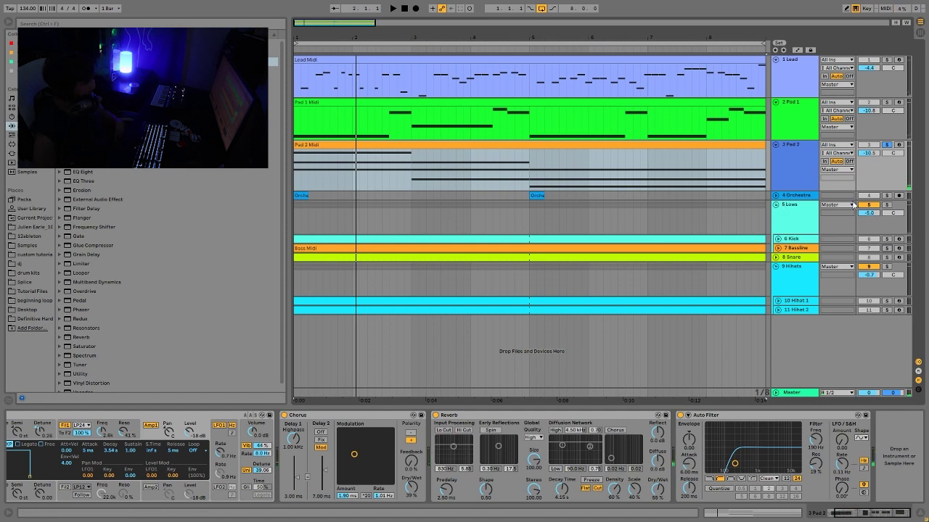
Solo and expand the Orchestra track, playing its hits alone and together with Pad 2
{"action": "left_click", "coordinate": [886, 195]}
{"action": "left_click", "coordinate": [791, 195]}
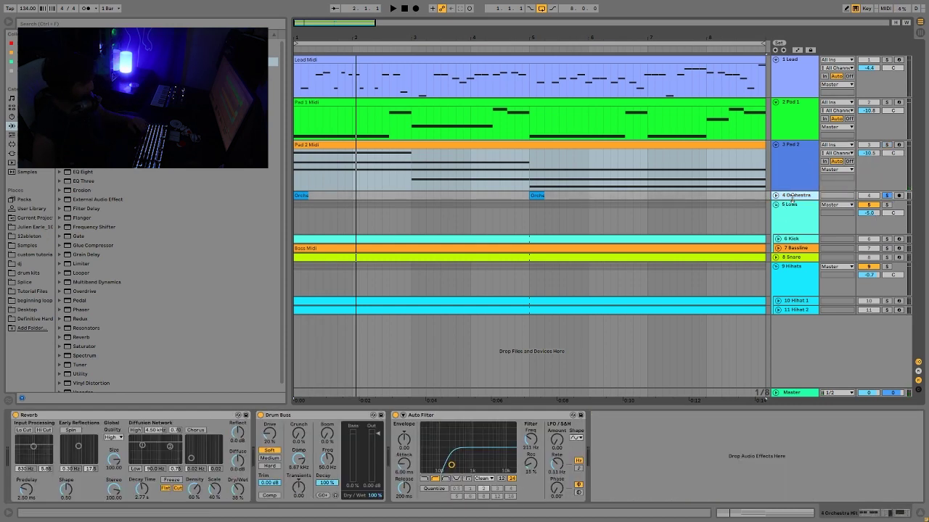
{"action": "key", "text": "space"}
{"action": "left_click", "coordinate": [776, 197]}
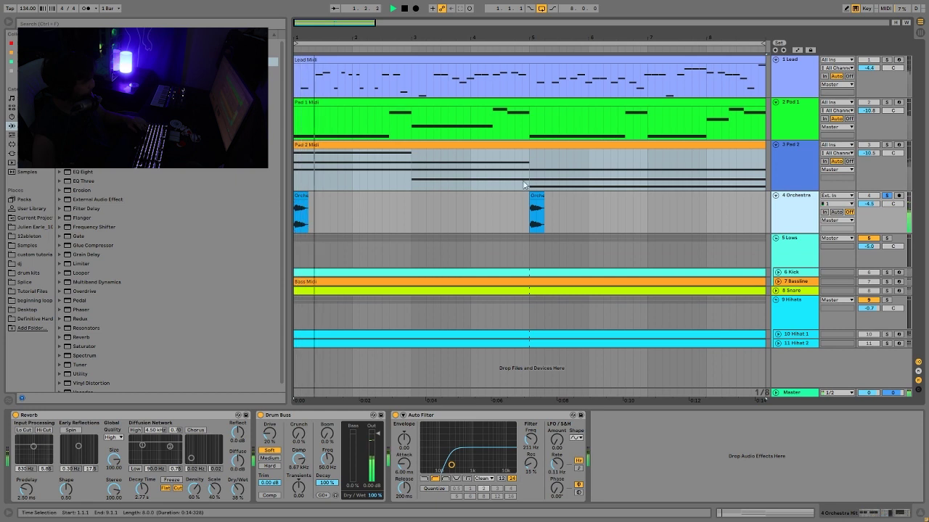
{"action": "key", "text": "space"}
{"action": "key", "text": "space"}
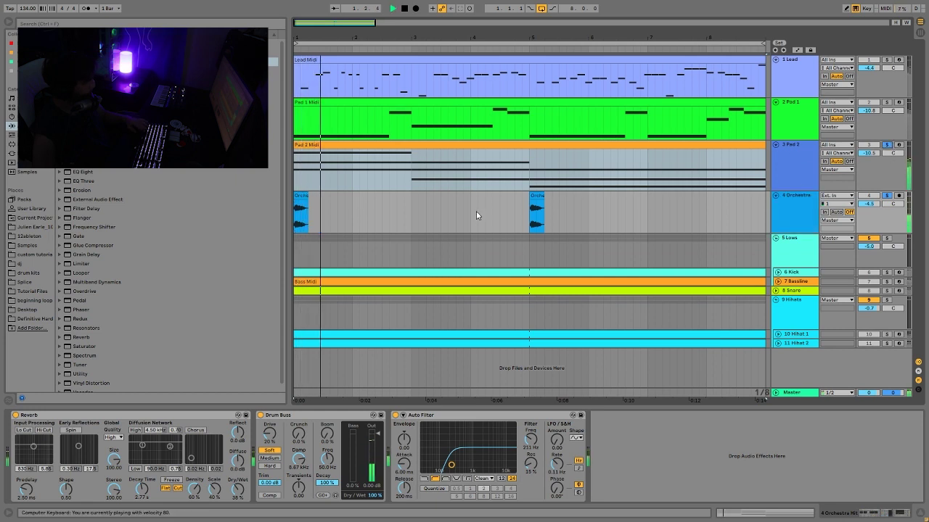
Play the mix with all solos off, then solo the Orchestra track again and listen to its hit
{"action": "left_click", "coordinate": [886, 196]}
{"action": "left_click", "coordinate": [793, 205]}
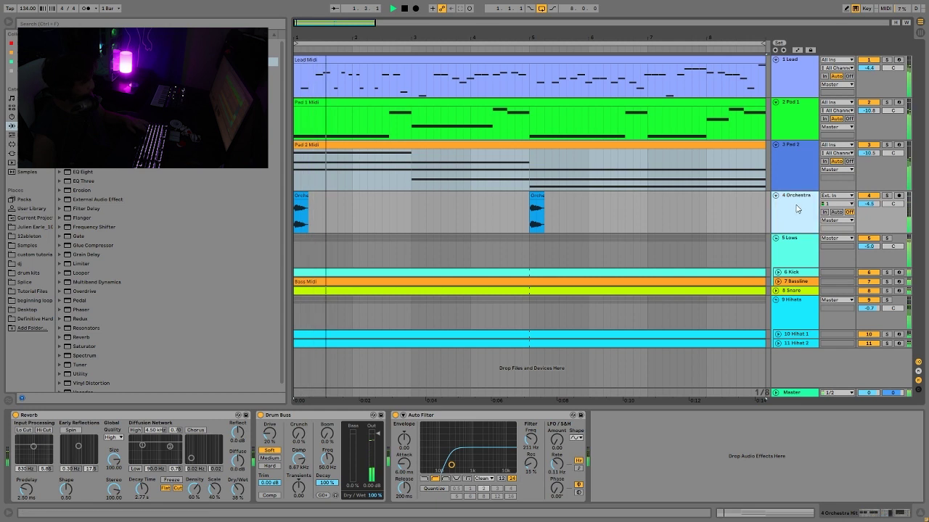
{"action": "left_click", "coordinate": [891, 196]}
{"action": "key", "text": "space"}
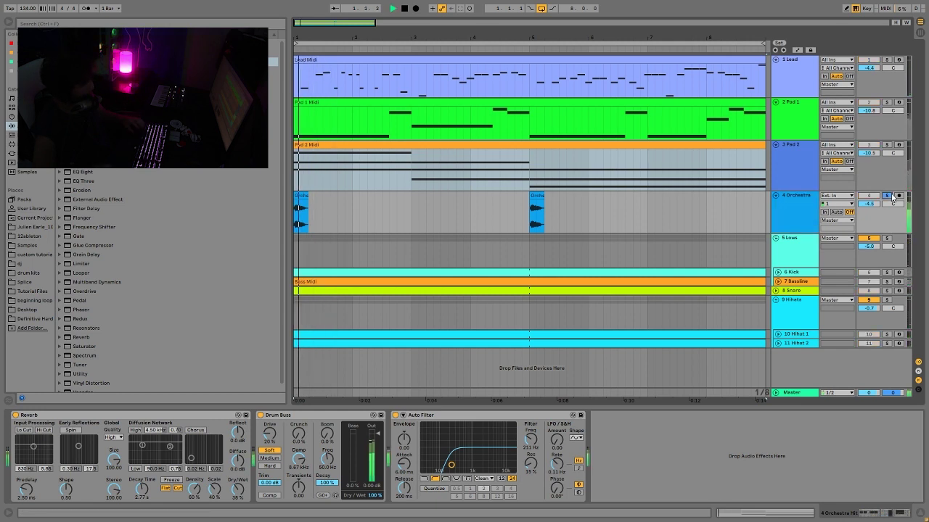
{"action": "key", "text": "space"}
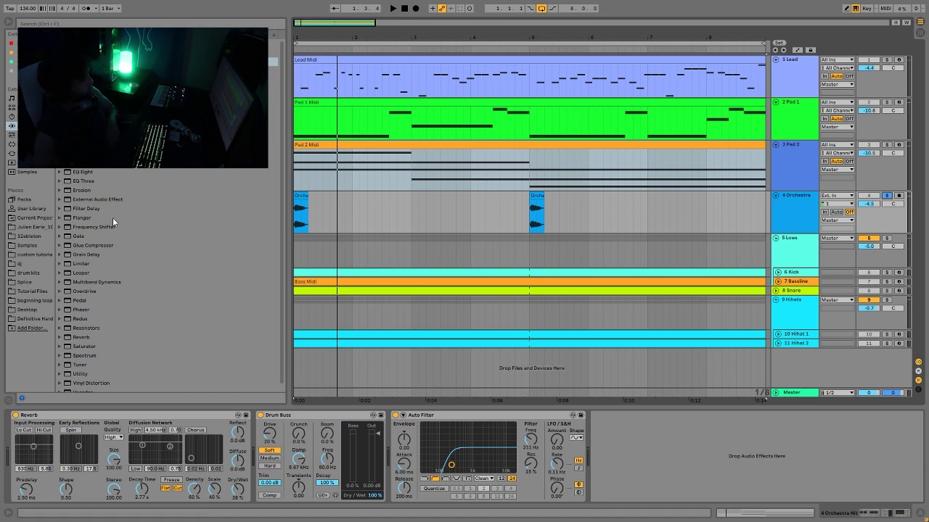
{"action": "key", "text": "space"}
{"action": "key", "text": "space"}
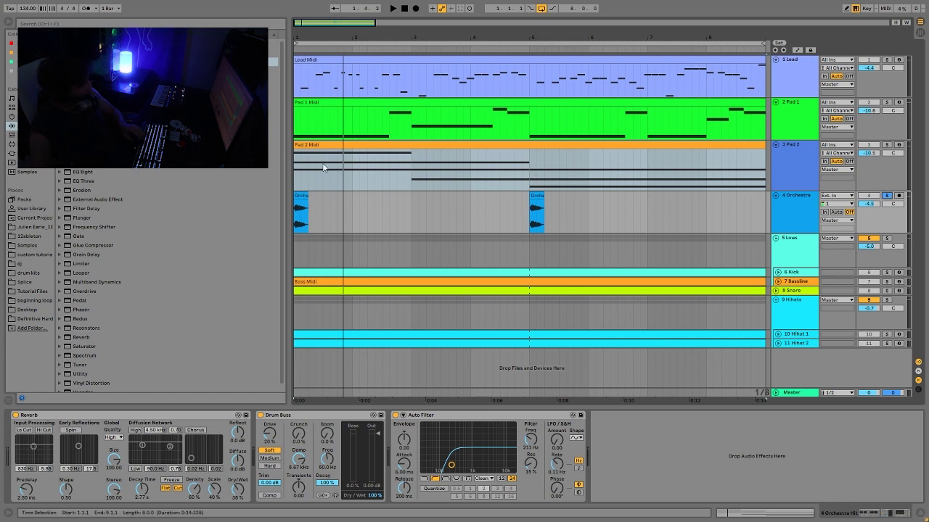
Select the first Orchestra clip, turn off the track's solo and listen to the full mix
{"action": "left_click", "coordinate": [298, 205]}
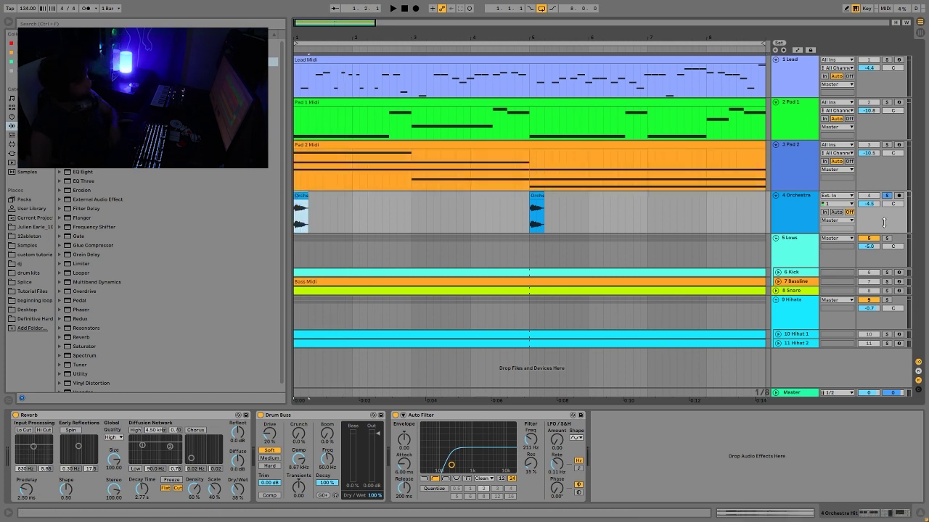
{"action": "left_click", "coordinate": [888, 197]}
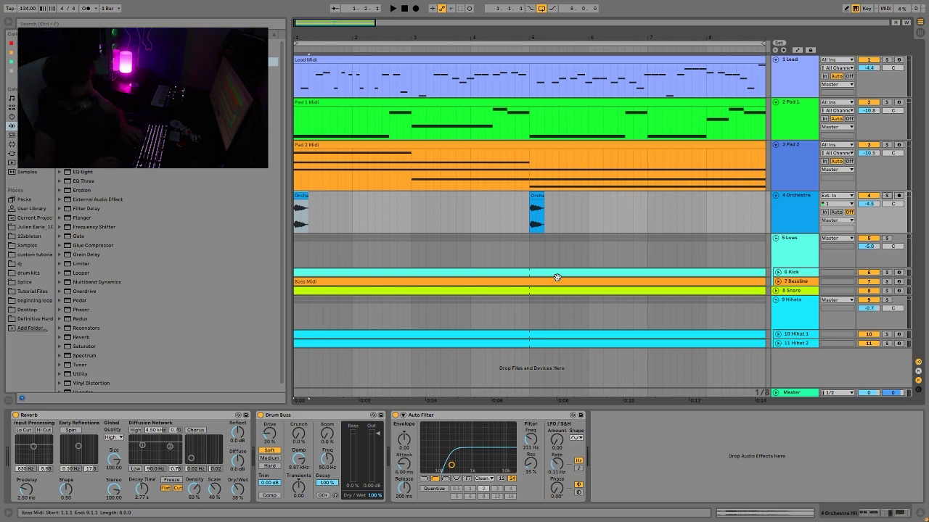
{"action": "key", "text": "space"}
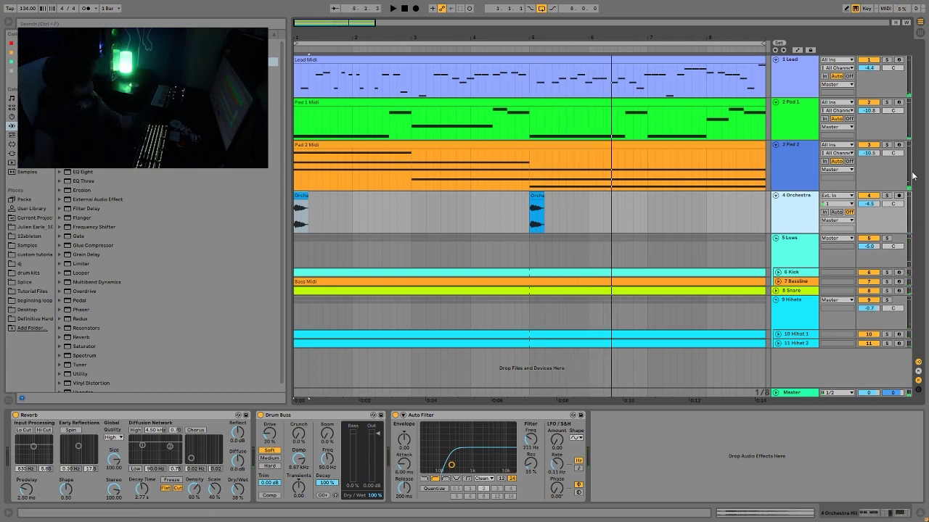
Solo the Orchestra track and play it, adding Pad 2 to the solo to hear both together
{"action": "left_click", "coordinate": [886, 196]}
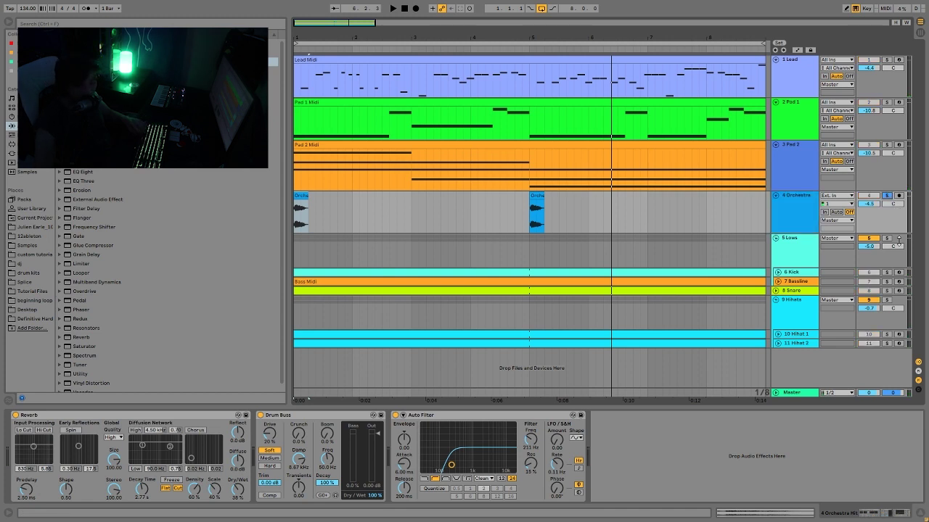
{"action": "key", "text": "space"}
{"action": "key", "text": "space"}
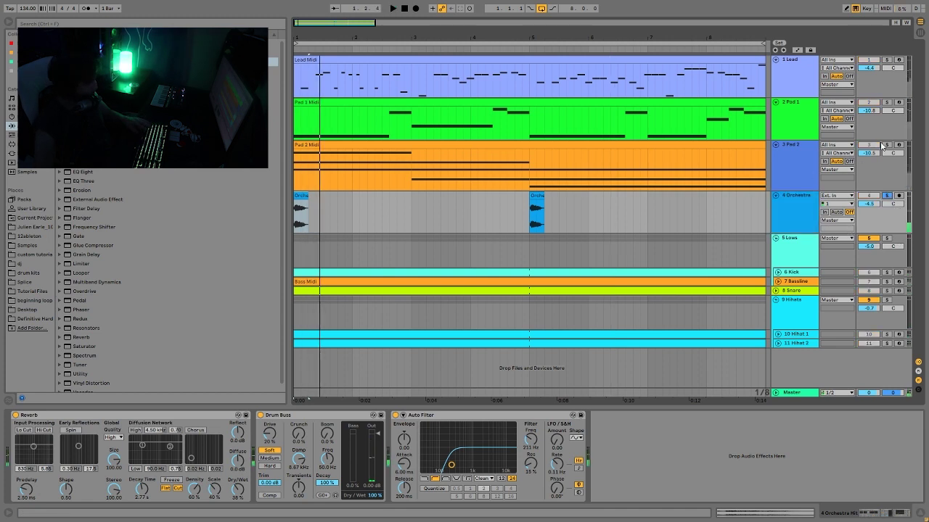
{"action": "left_click", "coordinate": [885, 145], "text": "ctrl"}
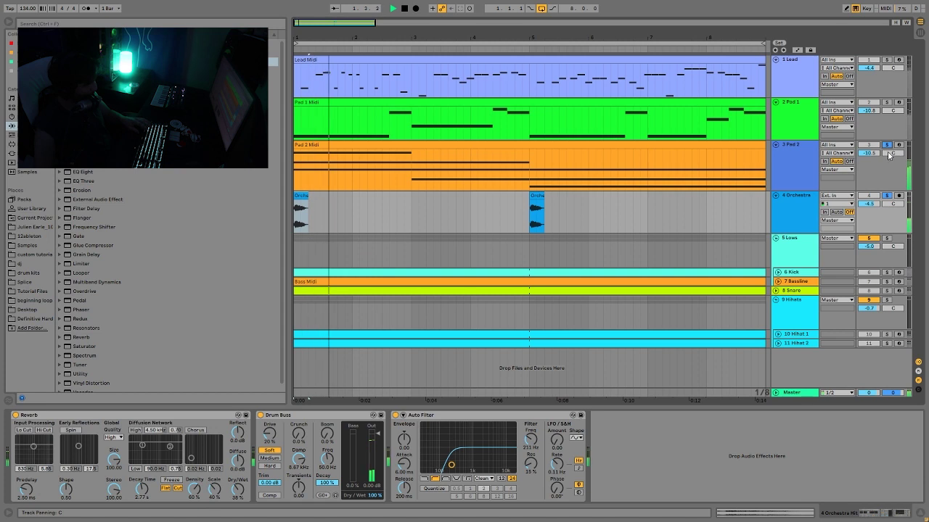
{"action": "key", "text": "space"}
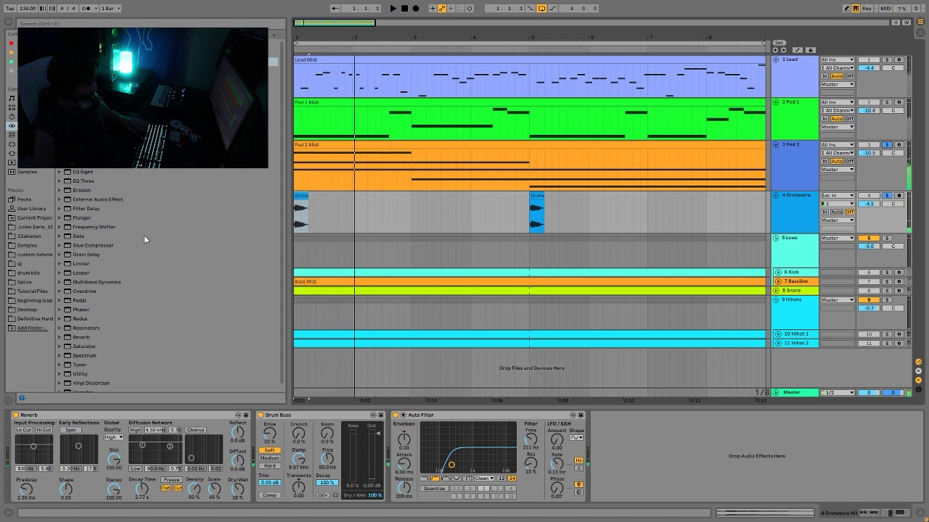
Play from the second Orchestra hit at bar 5, first soloed with Pad 2 and again with all solos off
{"action": "left_click", "coordinate": [529, 211]}
{"action": "key", "text": "space"}
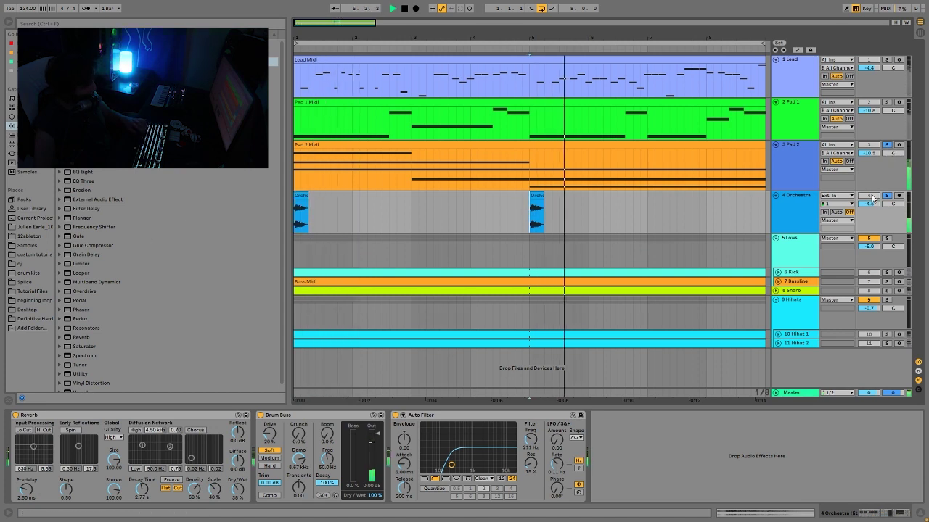
{"action": "key", "text": "space"}
{"action": "key", "text": "space"}
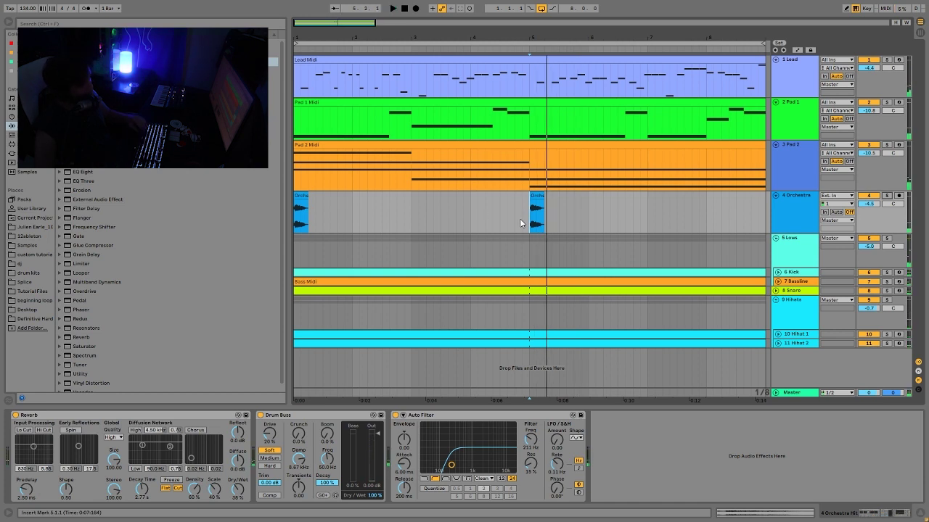
{"action": "key", "text": "space"}
{"action": "key", "text": "space"}
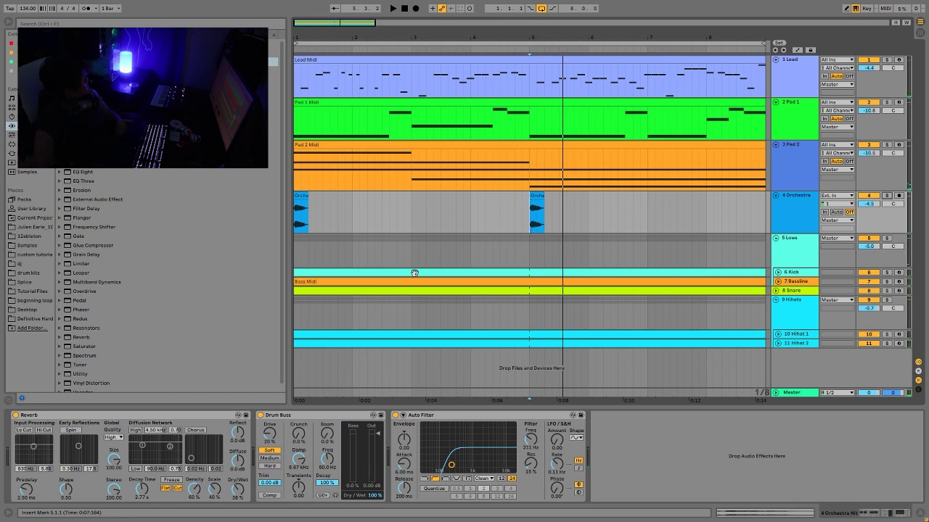
{"action": "key", "text": "space"}
{"action": "left_click", "coordinate": [306, 207]}
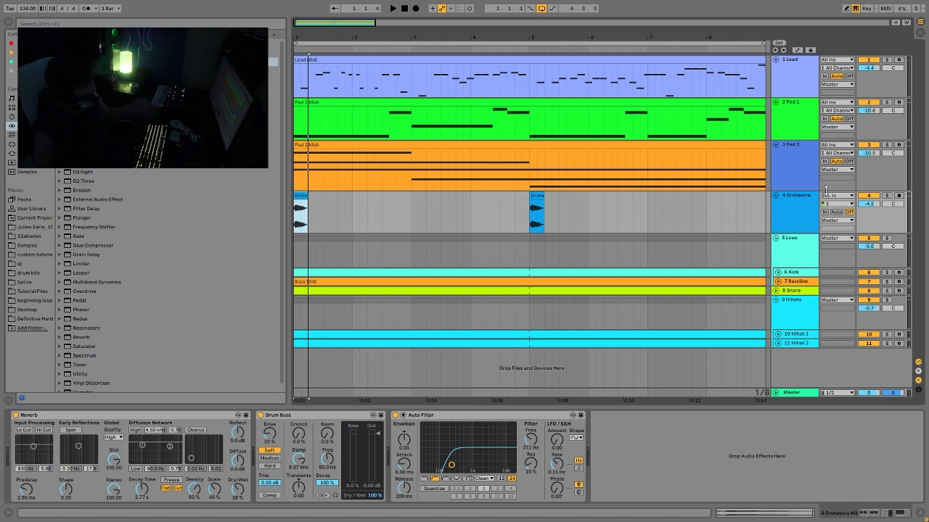
Solo and play the Kick track, expand it, select its clip and inspect the kick sample's waveform
{"action": "left_click", "coordinate": [886, 273]}
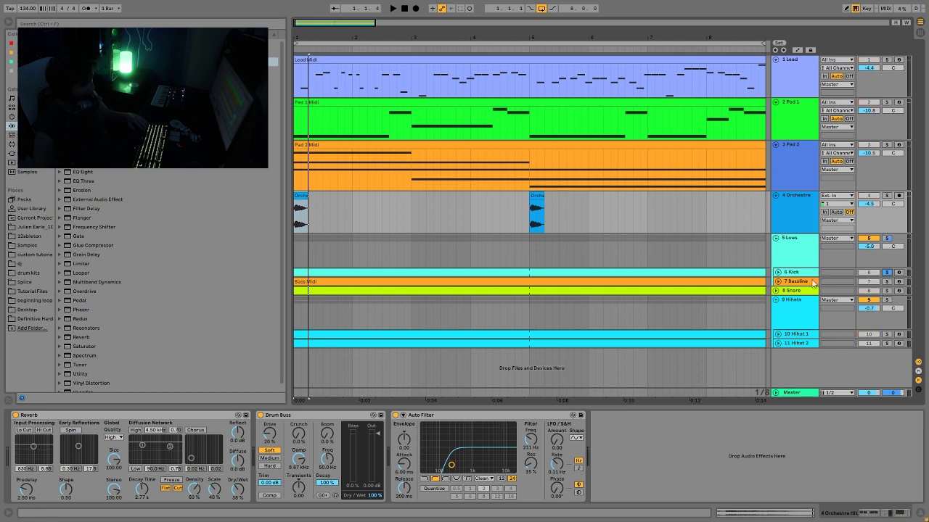
{"action": "key", "text": "space"}
{"action": "left_click", "coordinate": [789, 276]}
{"action": "left_click", "coordinate": [778, 272]}
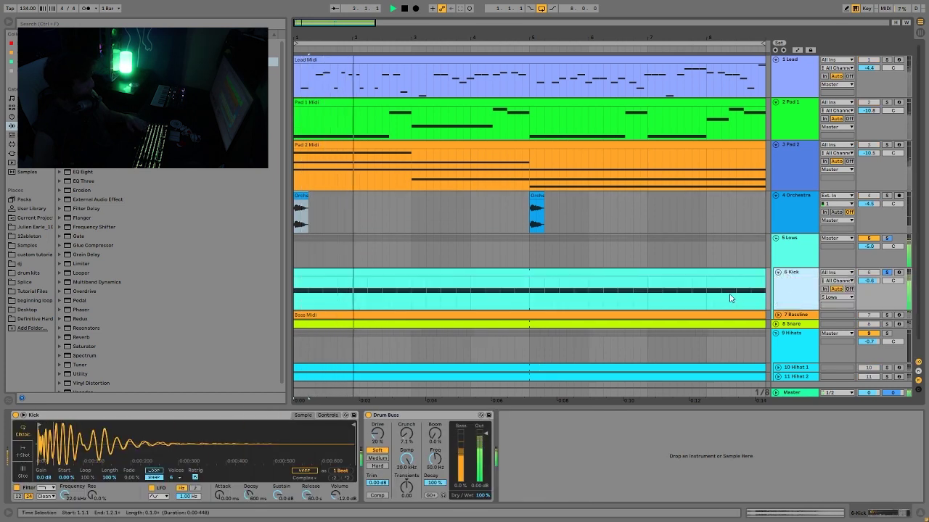
{"action": "left_click", "coordinate": [719, 270]}
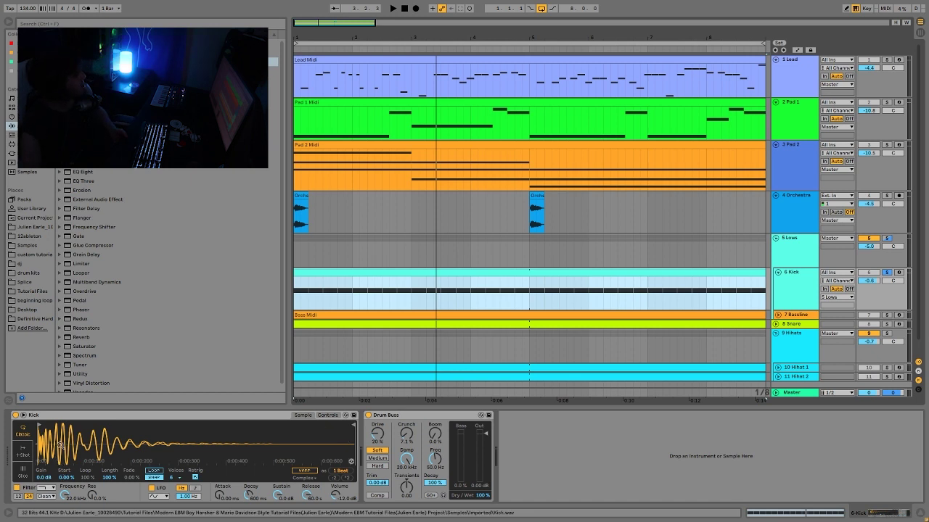
{"action": "scroll", "coordinate": [65, 445], "scroll_direction": "up", "scroll_amount": 3}
{"action": "scroll", "coordinate": [66, 444], "scroll_direction": "down", "scroll_amount": 3}
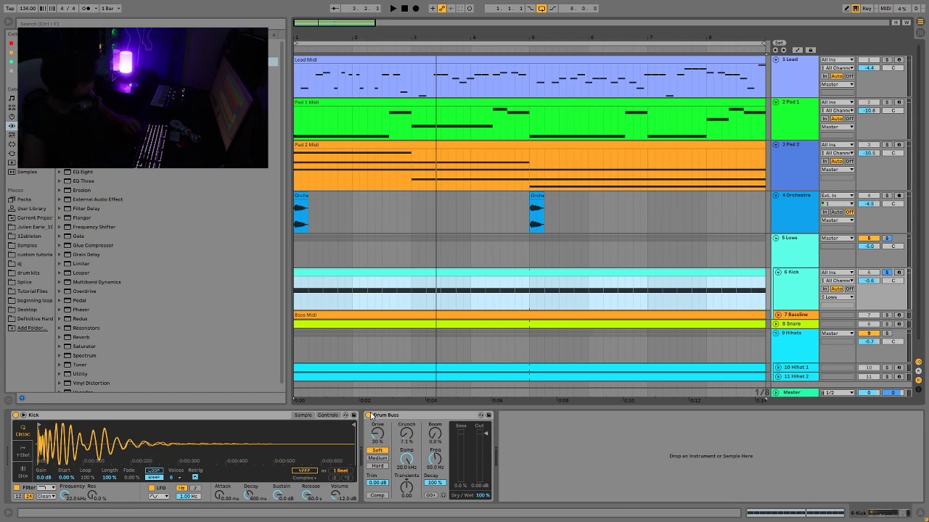
Play the kick with its Drum Buss bypassed, and again with the Lows group's Saturator bypassed too
{"action": "key", "text": "ctrl+a"}
{"action": "key", "text": "space"}
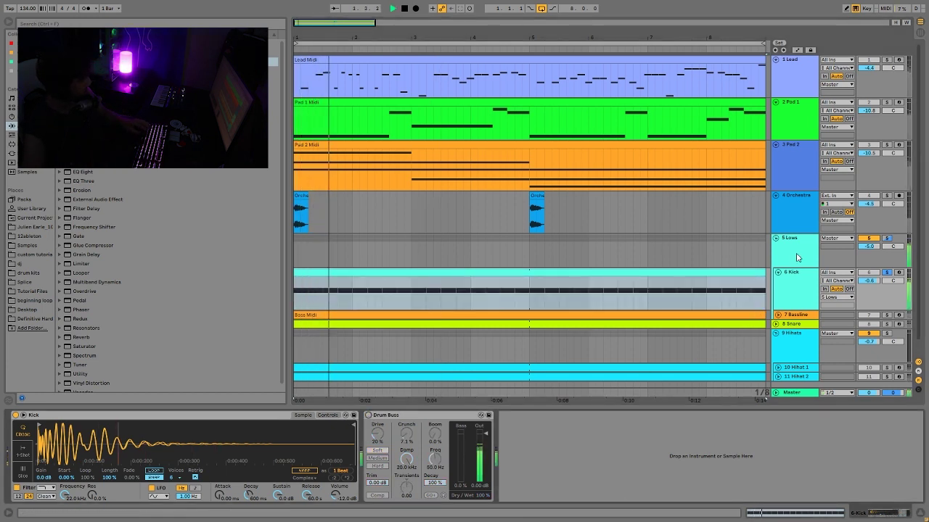
{"action": "key", "text": "space"}
{"action": "key", "text": "Up"}
{"action": "key", "text": "space"}
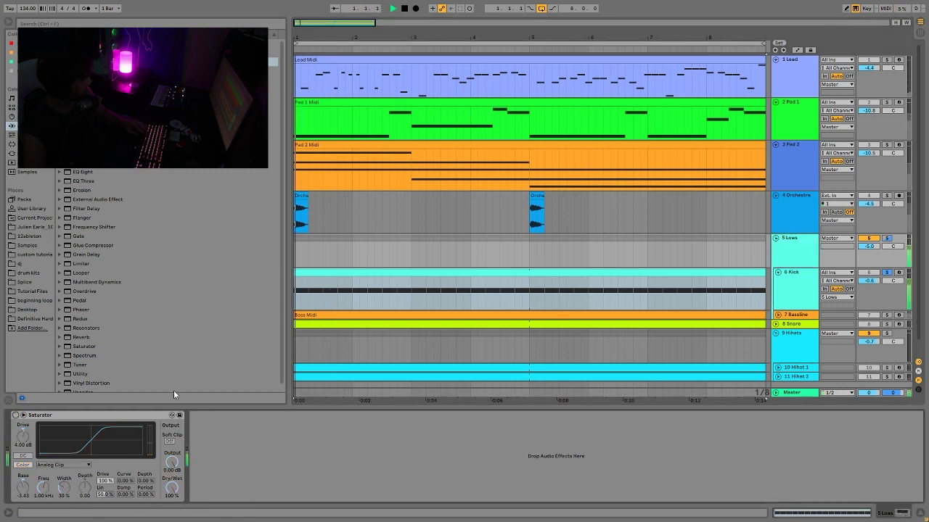
Turn the kick's Drum Buss and the Lows group's Saturator back on and play the processed kick
{"action": "left_click", "coordinate": [812, 300]}
{"action": "key", "text": "s"}
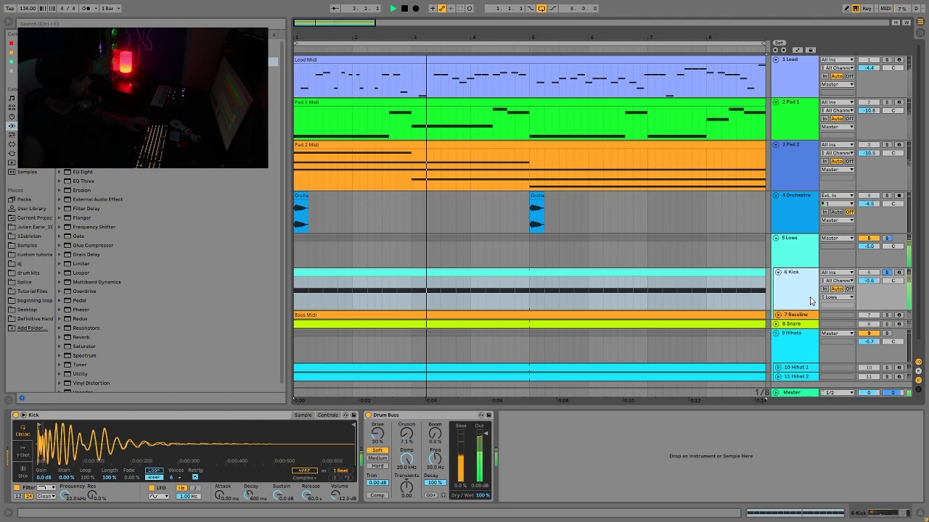
{"action": "key", "text": "space"}
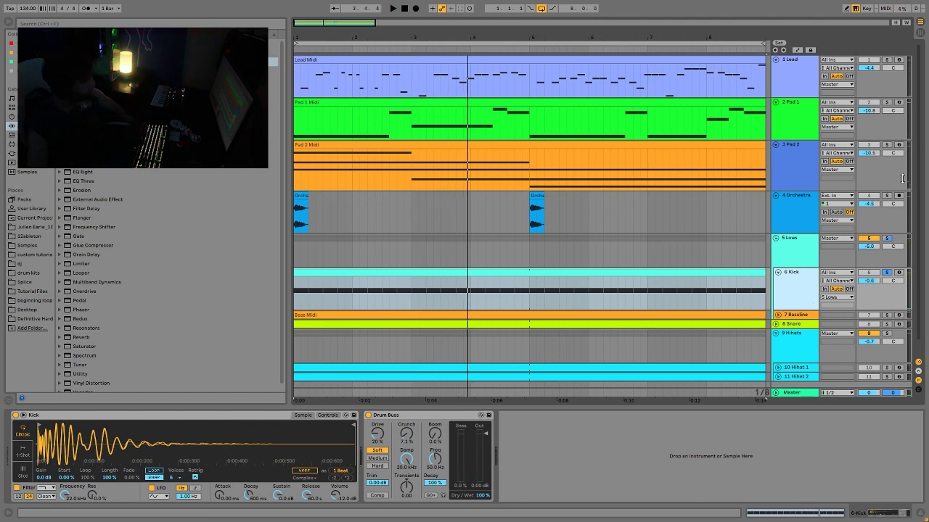
{"action": "left_click", "coordinate": [807, 250]}
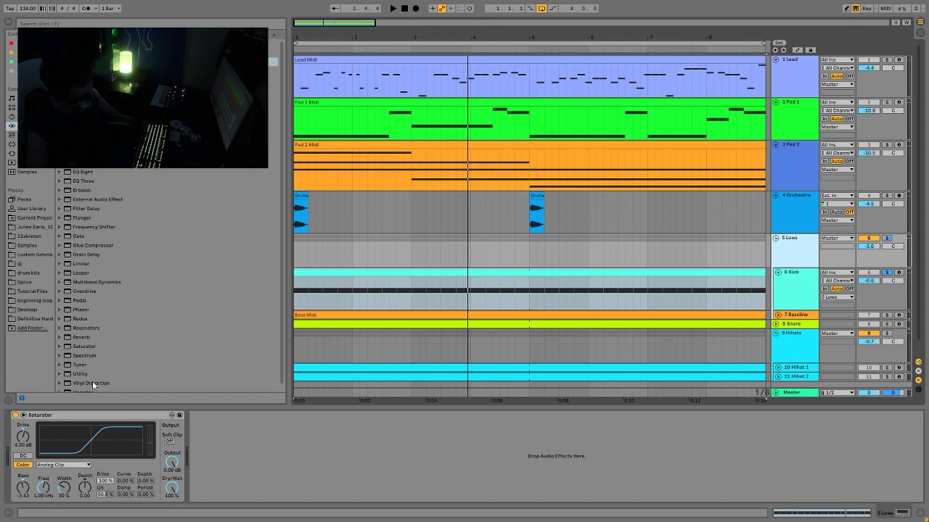
{"action": "left_click", "coordinate": [808, 298]}
{"action": "key", "text": "space"}
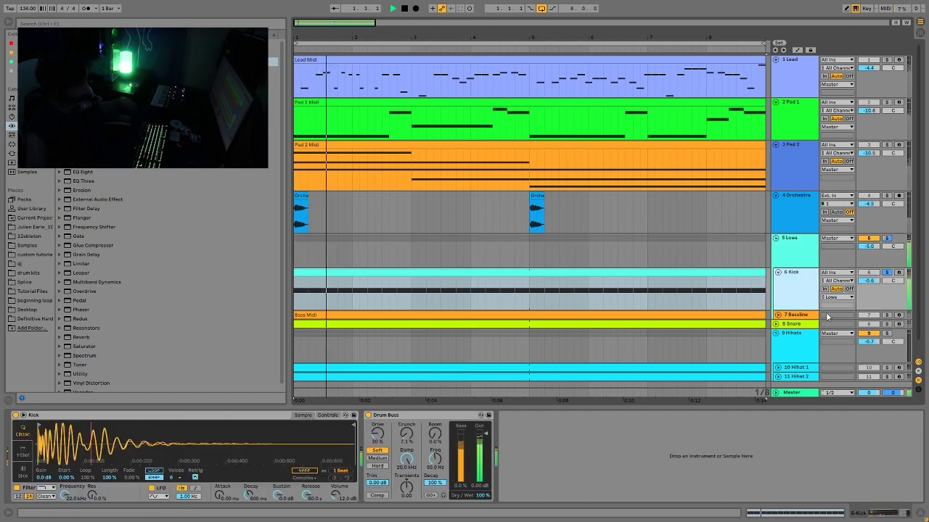
{"action": "key", "text": "space"}
Solo the Bassline track, expand it, and play it with the Bass Midi clip's notes open
{"action": "left_click", "coordinate": [886, 315]}
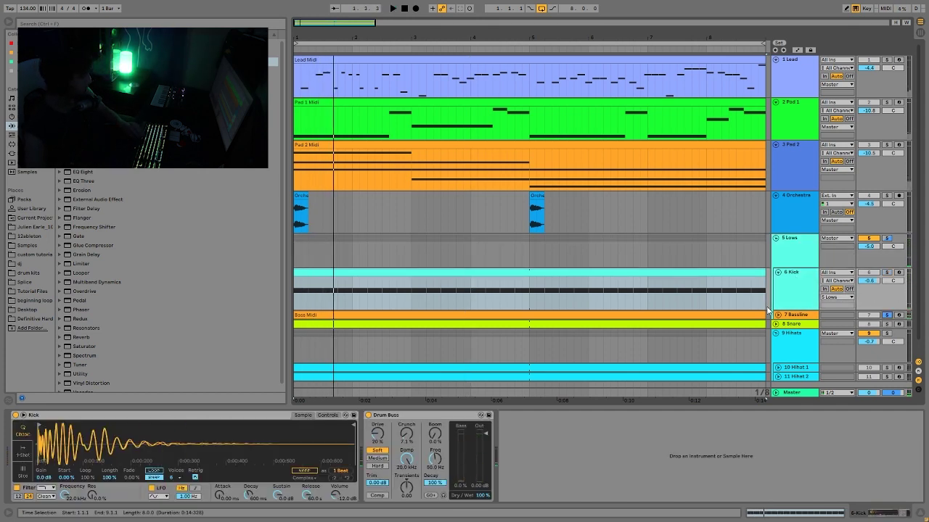
{"action": "key", "text": "space"}
{"action": "left_click", "coordinate": [778, 315]}
{"action": "left_click", "coordinate": [690, 325]}
{"action": "double_click", "coordinate": [689, 325]}
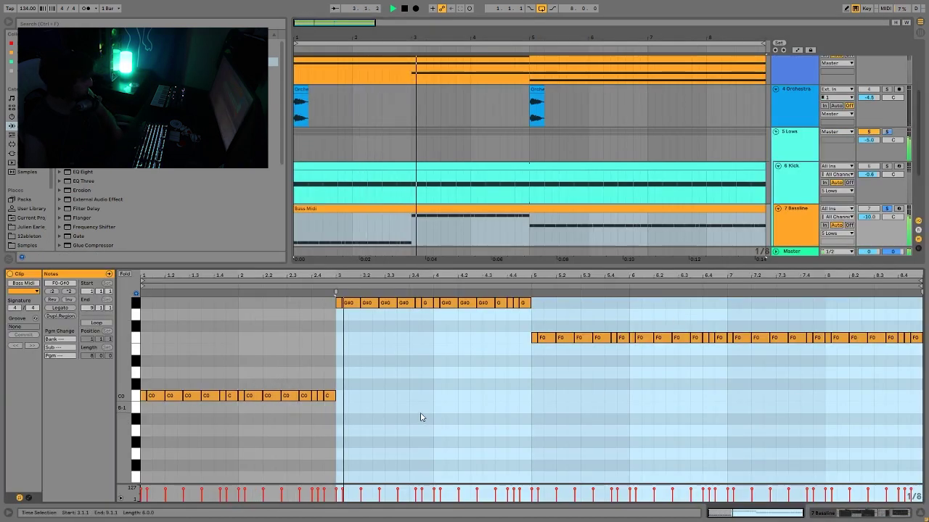
{"action": "left_click", "coordinate": [886, 209]}
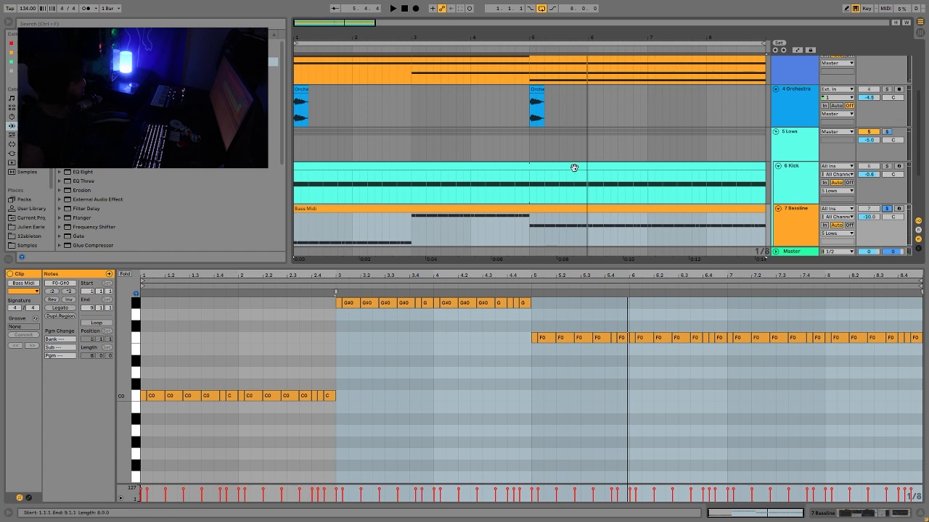
Select the C0 notes of the first two bars and the first F0 notes at bar 5 in the Bass Midi clip
{"action": "scroll", "coordinate": [569, 159], "scroll_direction": "up", "scroll_amount": 3}
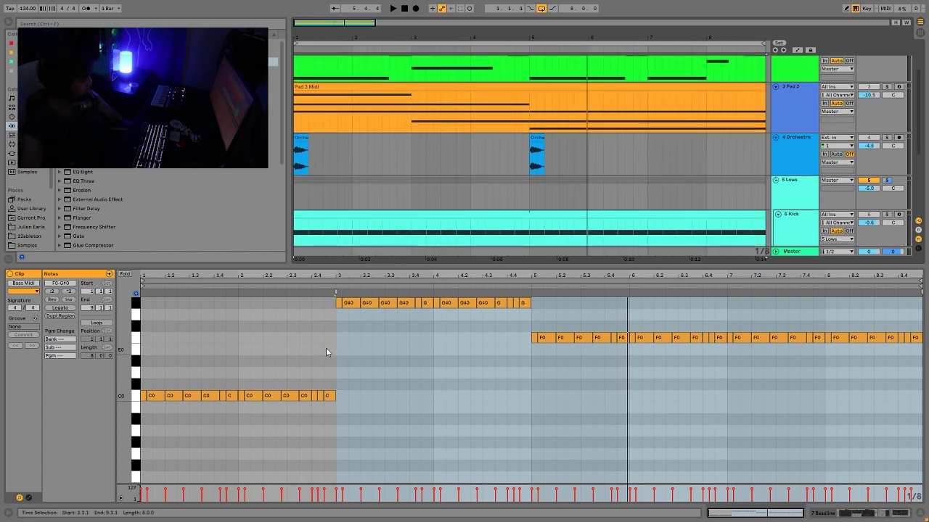
{"action": "left_click", "coordinate": [336, 388]}
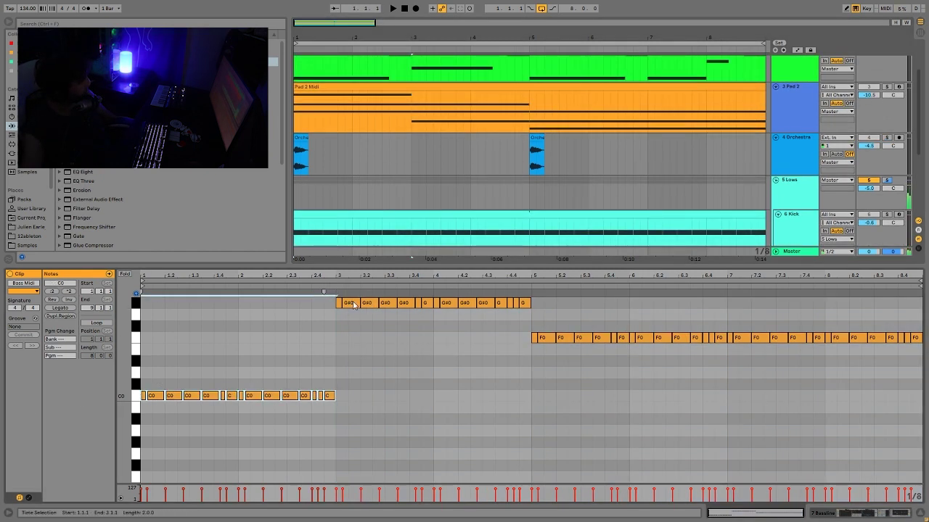
{"action": "left_click_drag", "start_coordinate": [310, 290], "coordinate": [537, 397]}
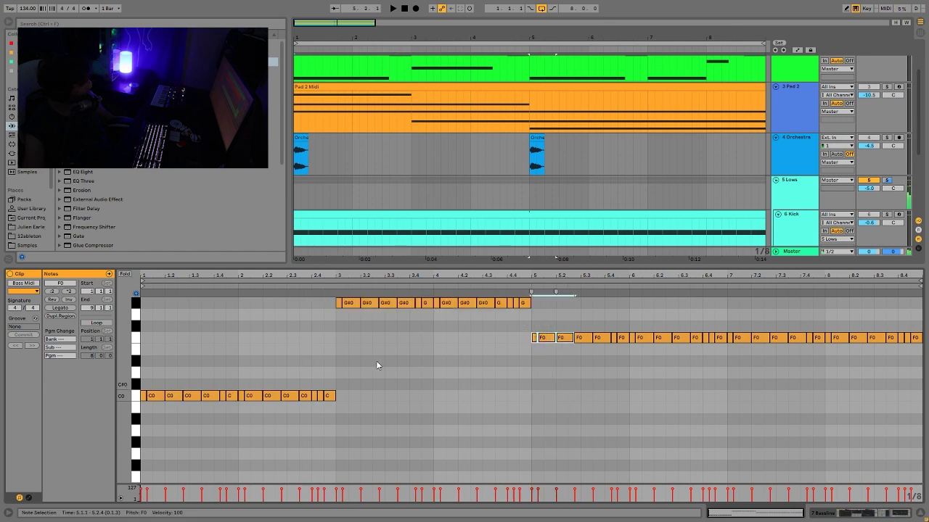
Open the Pad 2 Midi clip and select its chords section by section to compare them with the bass notes
{"action": "left_click", "coordinate": [481, 218]}
{"action": "left_click", "coordinate": [527, 85]}
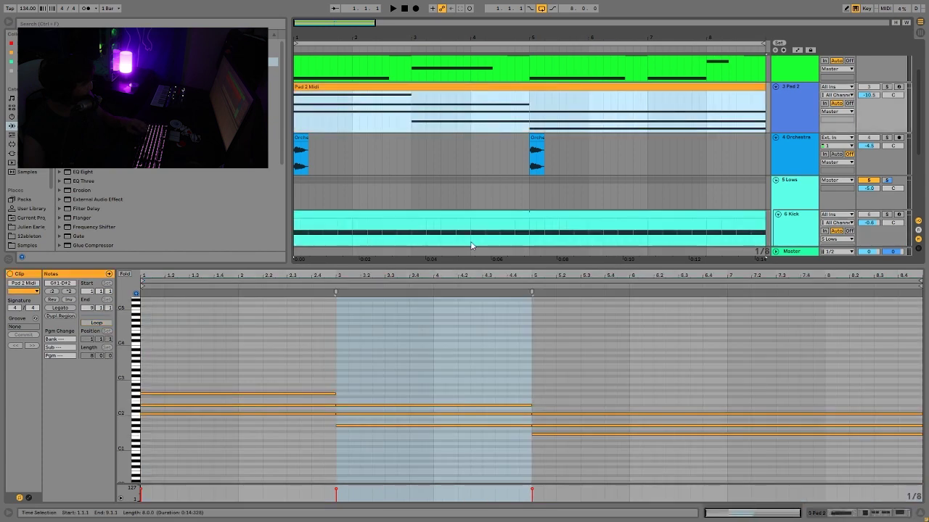
{"action": "left_click", "coordinate": [321, 357]}
{"action": "key", "text": "ctrl+a"}
{"action": "left_click", "coordinate": [668, 407]}
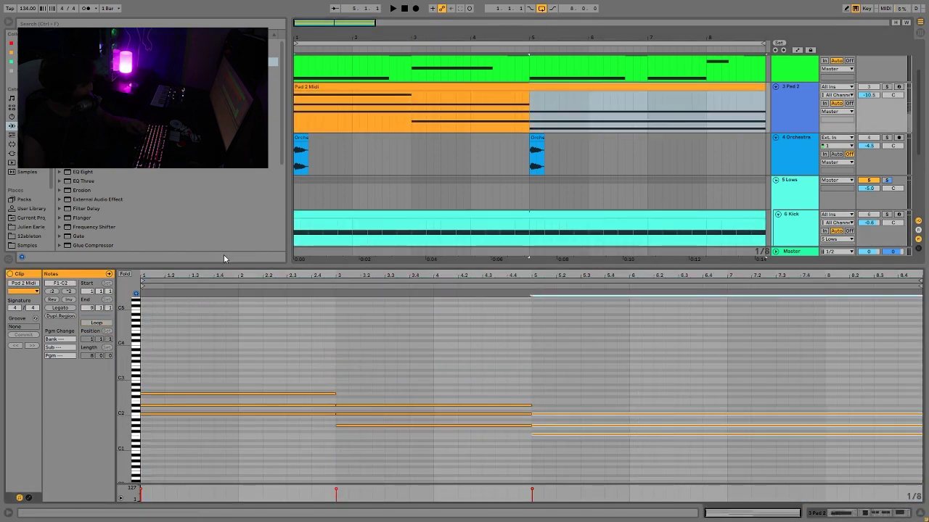
{"action": "left_click_drag", "start_coordinate": [386, 394], "coordinate": [402, 483]}
Return to the Bass Midi clip, select the first G#0 notes of bar 4 and play the bassline
{"action": "scroll", "coordinate": [583, 148], "scroll_direction": "down", "scroll_amount": 2}
{"action": "scroll", "coordinate": [584, 148], "scroll_direction": "down", "scroll_amount": 3}
{"action": "key", "text": "Down"}
{"action": "key", "text": "Down"}
{"action": "key", "text": "Down"}
{"action": "key", "text": "Down"}
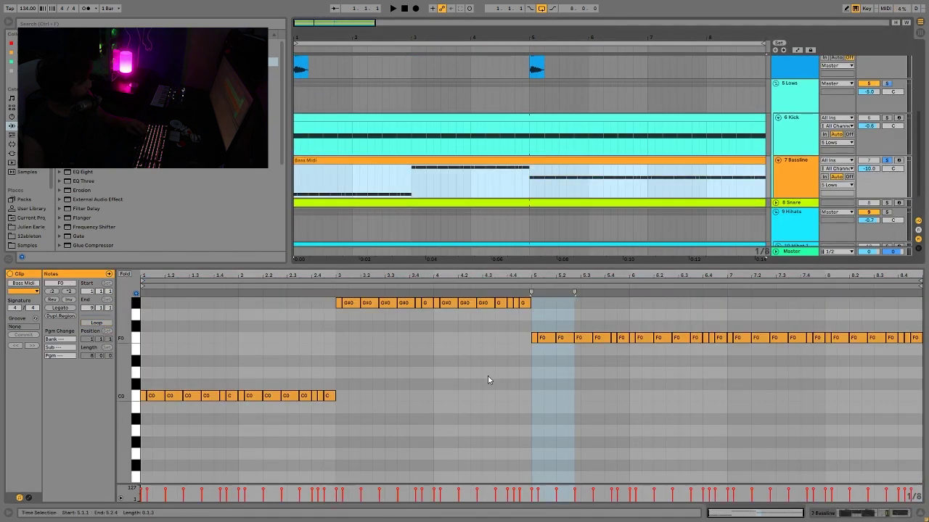
{"action": "left_click", "coordinate": [447, 303]}
{"action": "key", "text": "space"}
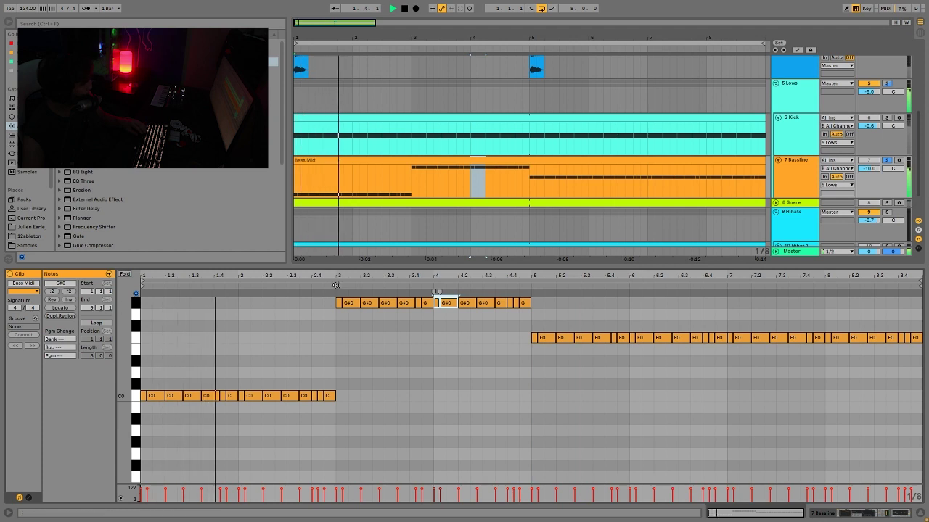
{"action": "left_click", "coordinate": [334, 332]}
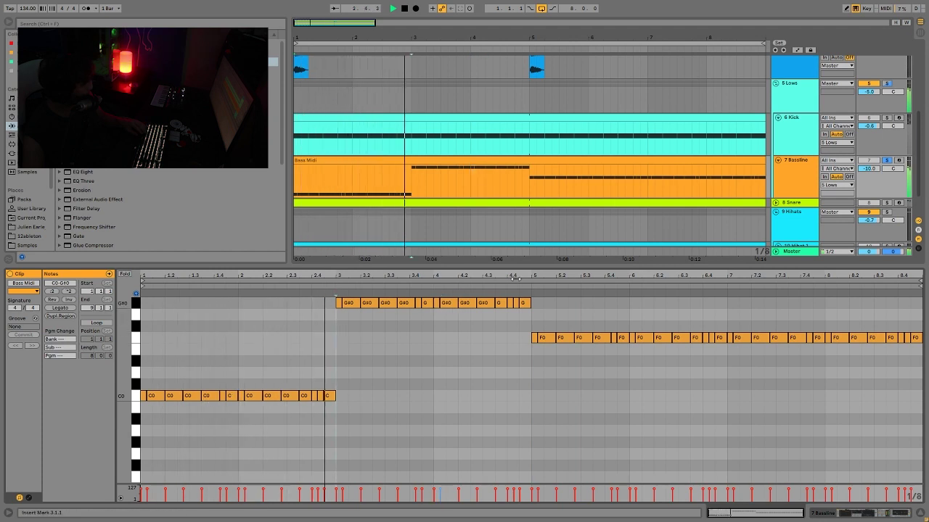
Add Pad 2 to the solo and play it together with the bassline while viewing the Pad 2 Midi notes
{"action": "scroll", "coordinate": [736, 184], "scroll_direction": "up", "scroll_amount": 5}
{"action": "left_click", "coordinate": [887, 116]}
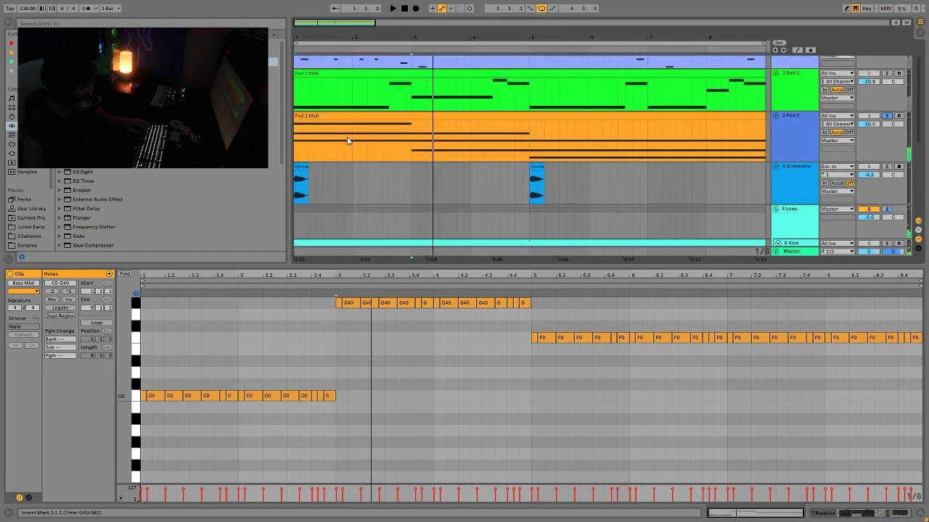
{"action": "left_click", "coordinate": [351, 143]}
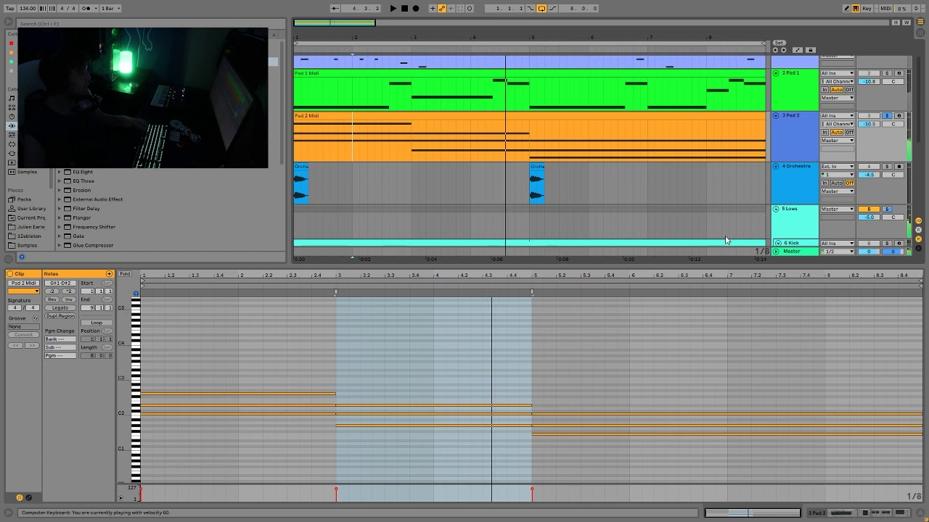
Solo only the Bassline, show its instrument and effects, and play the whole Bass Midi clip
{"action": "scroll", "coordinate": [744, 211], "scroll_direction": "down", "scroll_amount": 3}
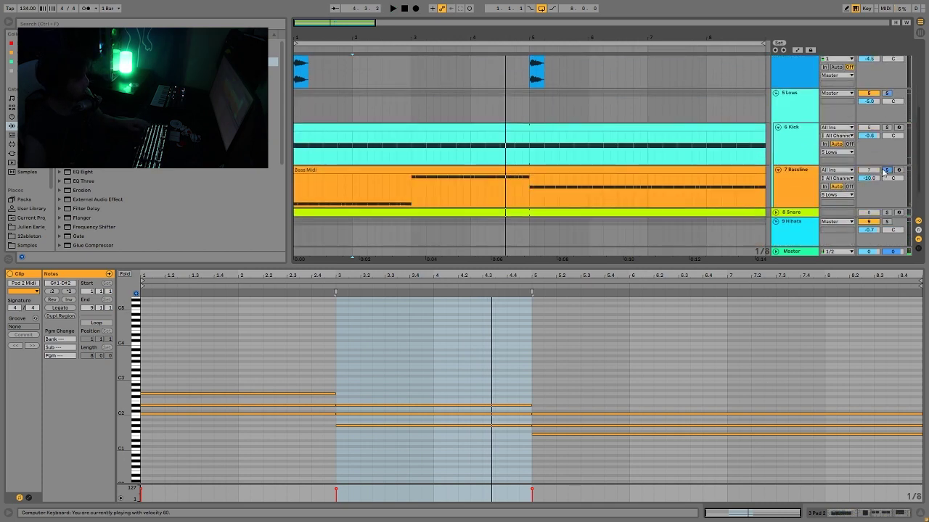
{"action": "left_click", "coordinate": [798, 182]}
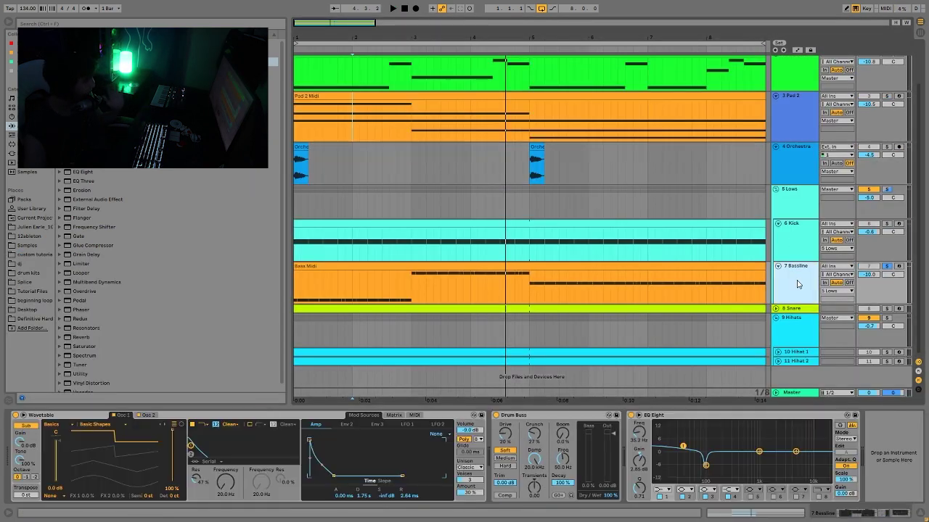
{"action": "left_click", "coordinate": [570, 266]}
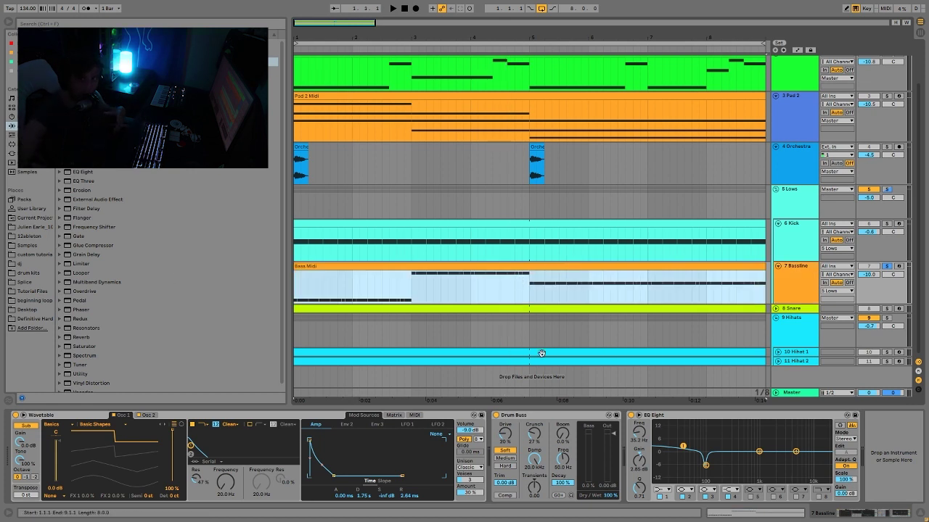
{"action": "key", "text": "space"}
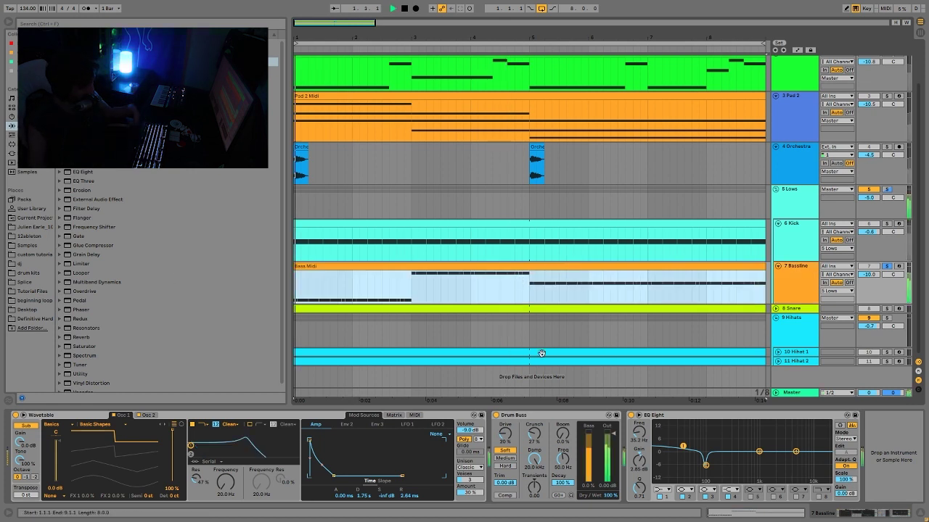
Solo the whole Lows group to hear kick and bass together, and solo the Bassline alone again
{"action": "left_click", "coordinate": [885, 189]}
{"action": "left_click", "coordinate": [819, 292]}
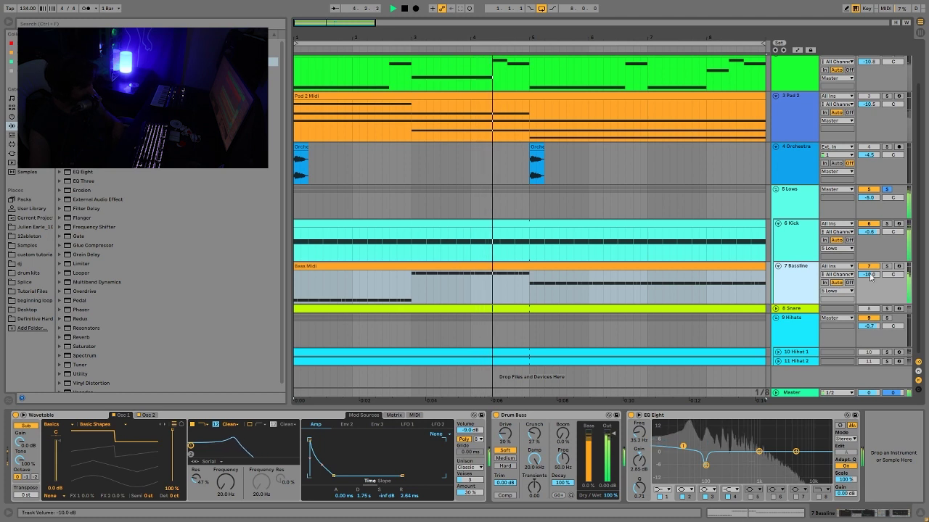
{"action": "left_click", "coordinate": [888, 267]}
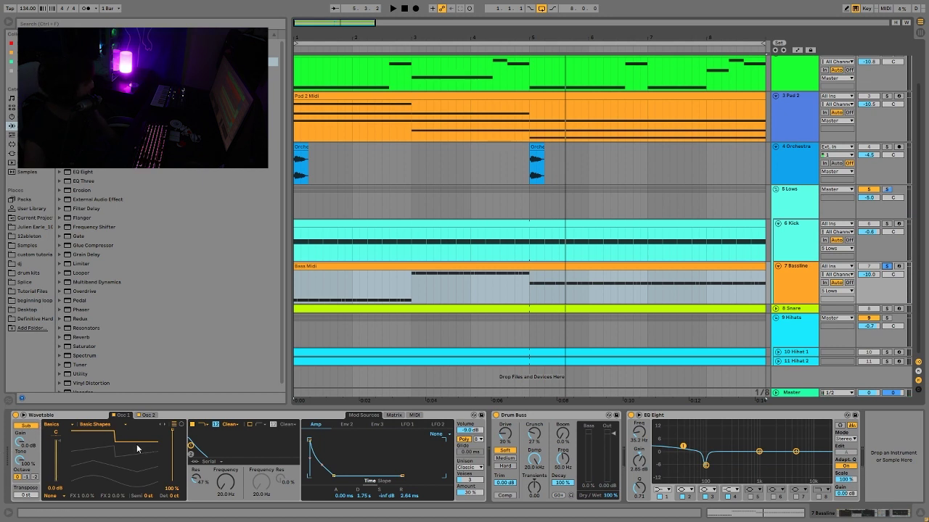
View the Bassline's Wavetable Osc 2 settings and modulation matrix while playing the soloed bassline, and return to the modulation sources
{"action": "left_click", "coordinate": [149, 416]}
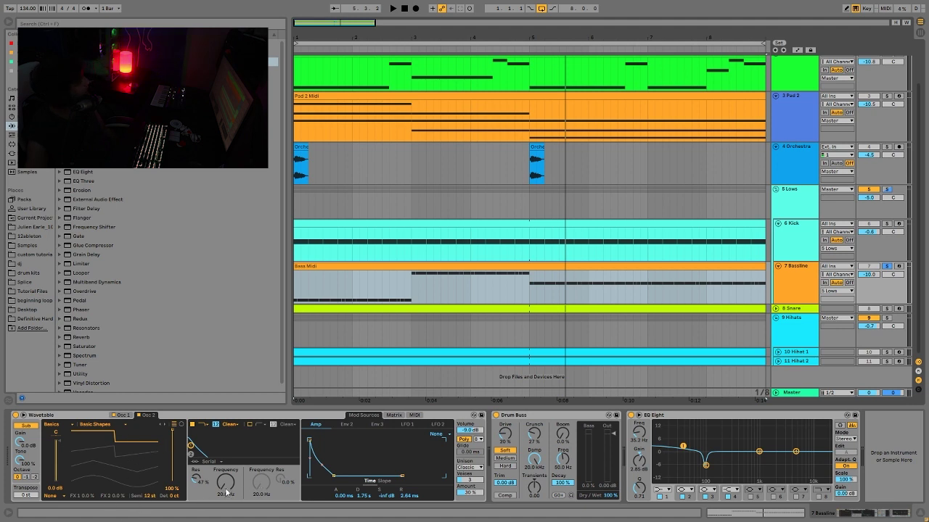
{"action": "key", "text": "space"}
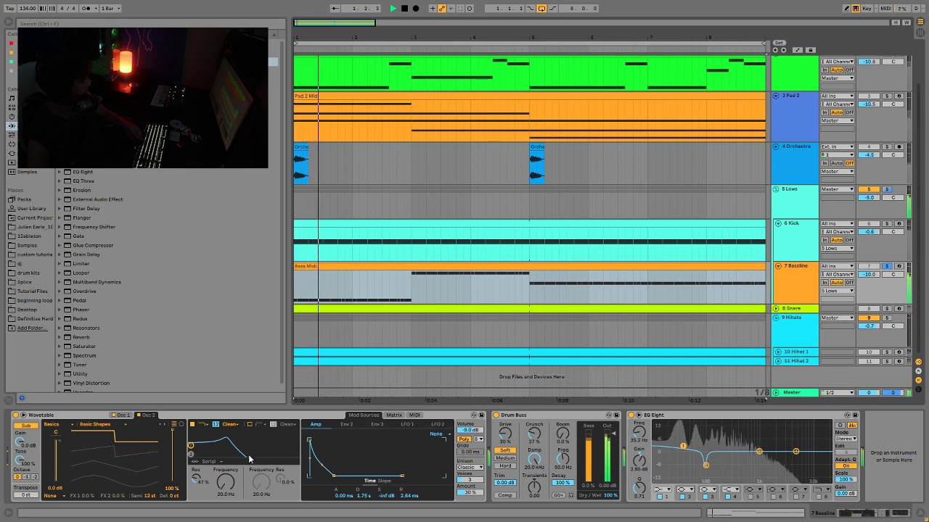
{"action": "left_click", "coordinate": [394, 415]}
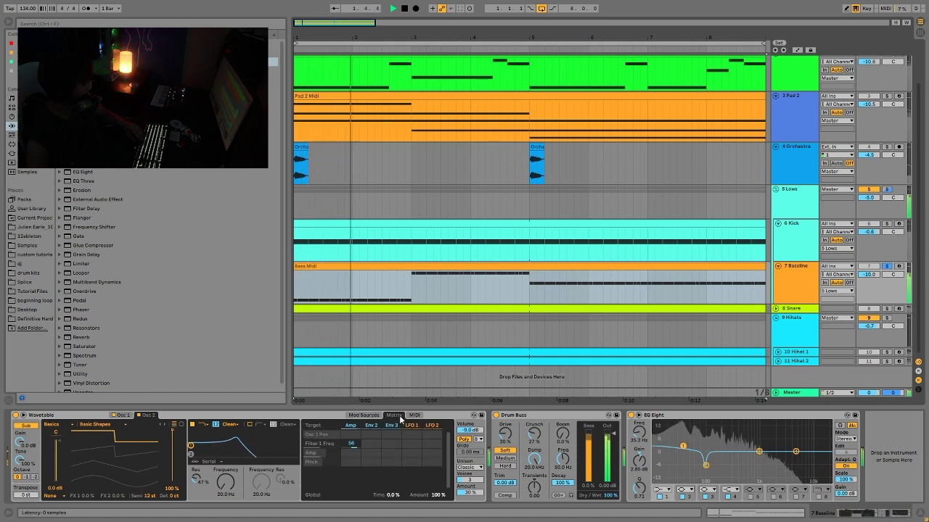
{"action": "left_click", "coordinate": [359, 416]}
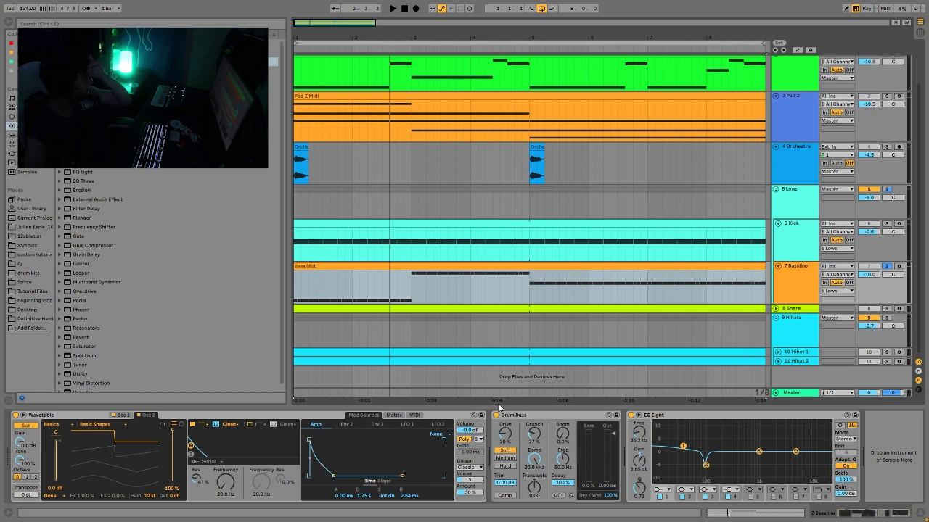
{"action": "key", "text": "space"}
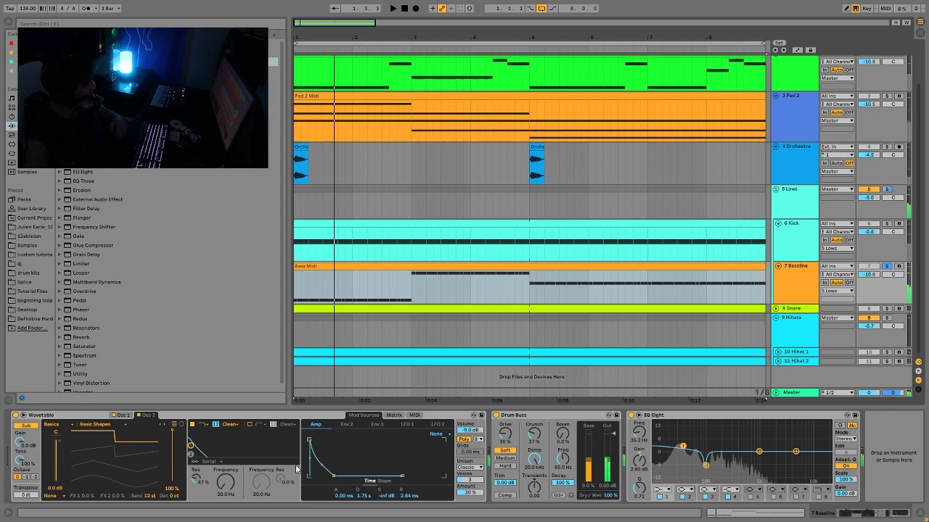
Shape Wavetable's Env 2 with 0.00 ms attack, 20.0 s decay and 0.0% sustain, and compare it with the Amp envelope
{"action": "left_click", "coordinate": [348, 424]}
{"action": "left_click_drag", "start_coordinate": [335, 459], "coordinate": [354, 477]}
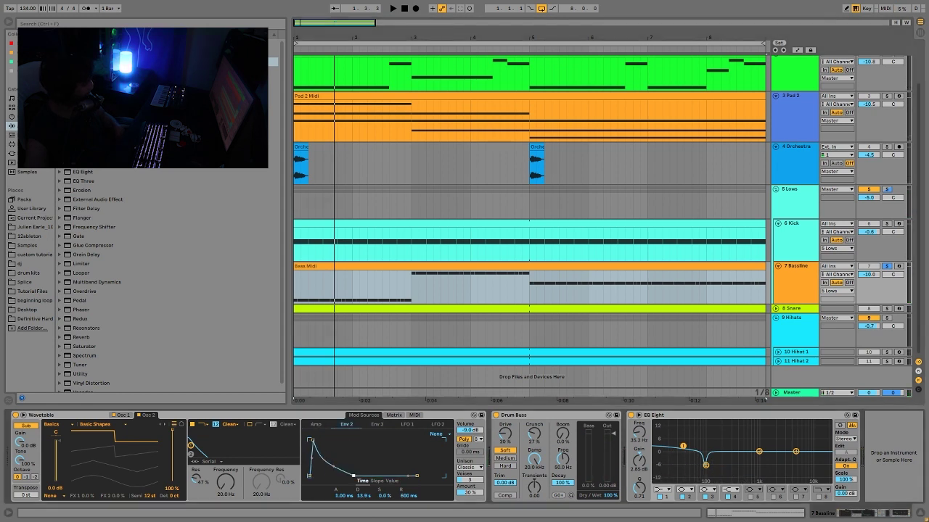
{"action": "left_click_drag", "start_coordinate": [320, 443], "coordinate": [310, 441]}
{"action": "left_click", "coordinate": [316, 425]}
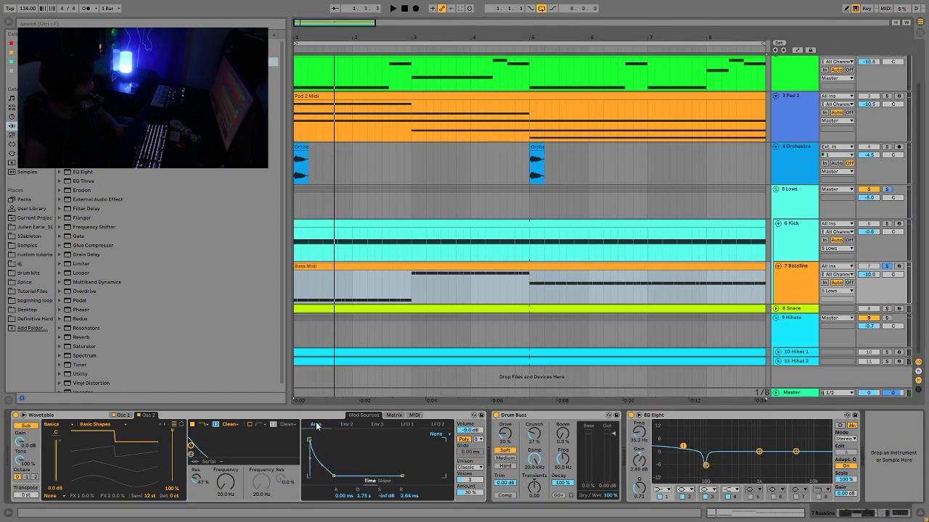
{"action": "left_click", "coordinate": [346, 425]}
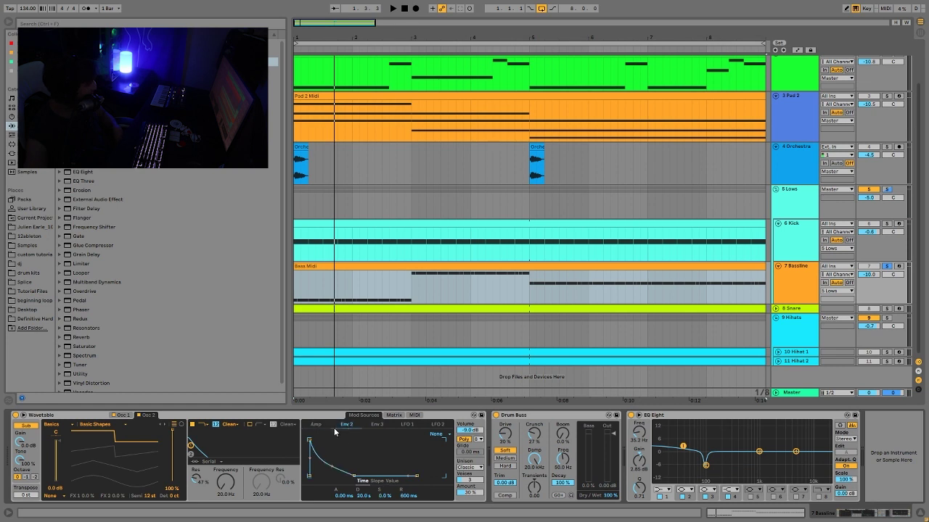
{"action": "left_click", "coordinate": [316, 425]}
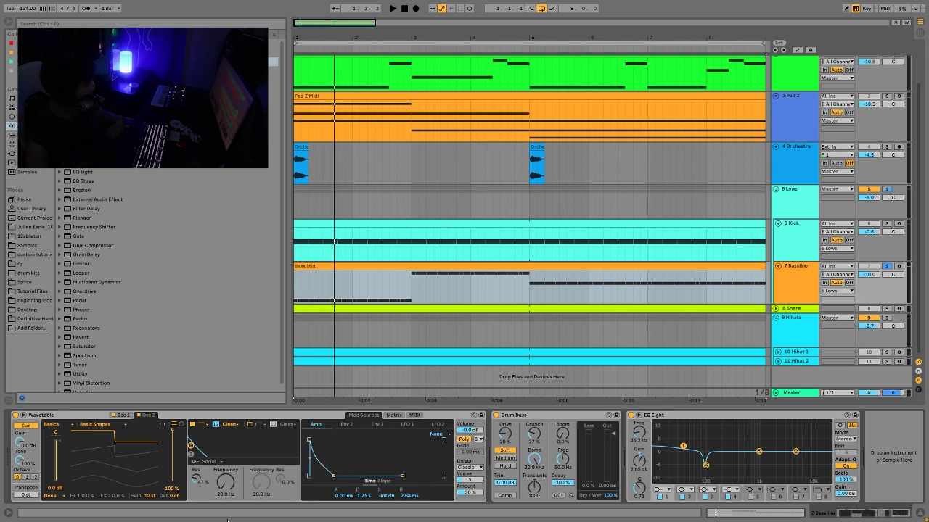
Play the soloed bassline with its Amp envelope and effects in view, and select its EQ Eight
{"action": "key", "text": "space"}
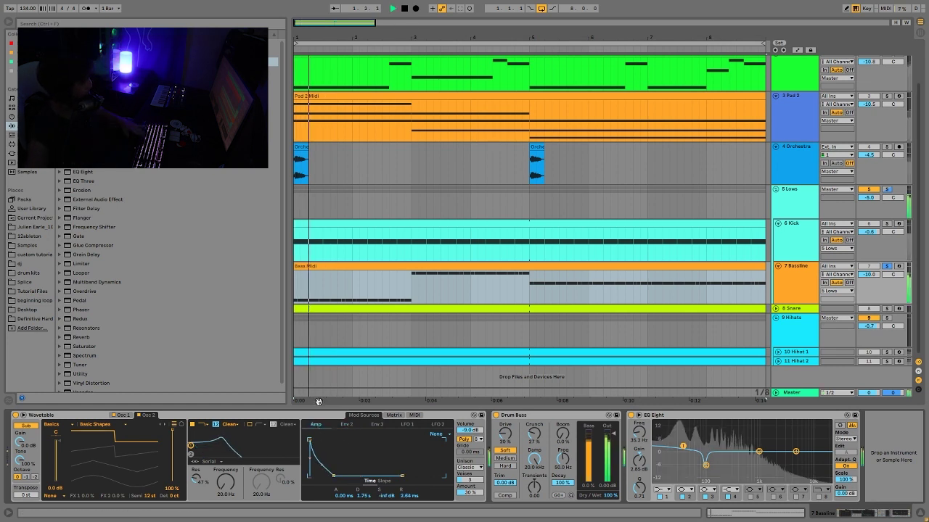
{"action": "key", "text": "space"}
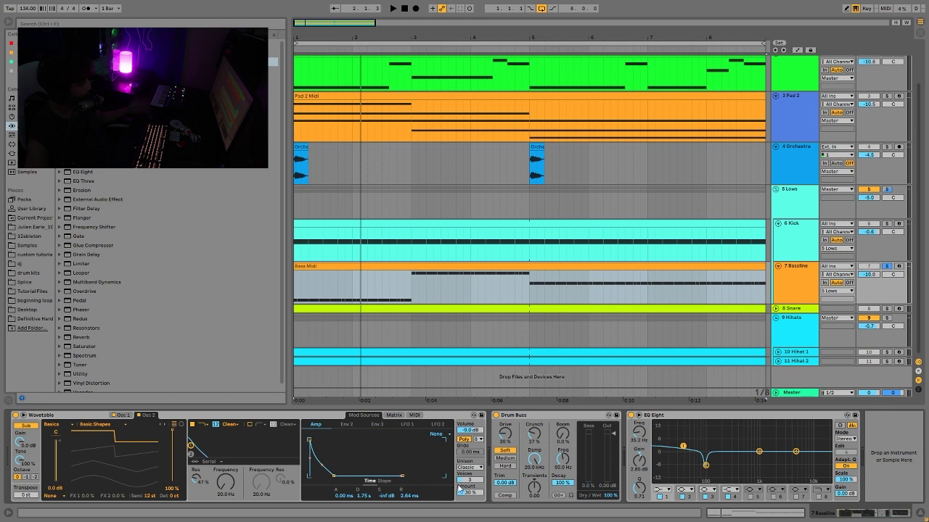
{"action": "key", "text": "space"}
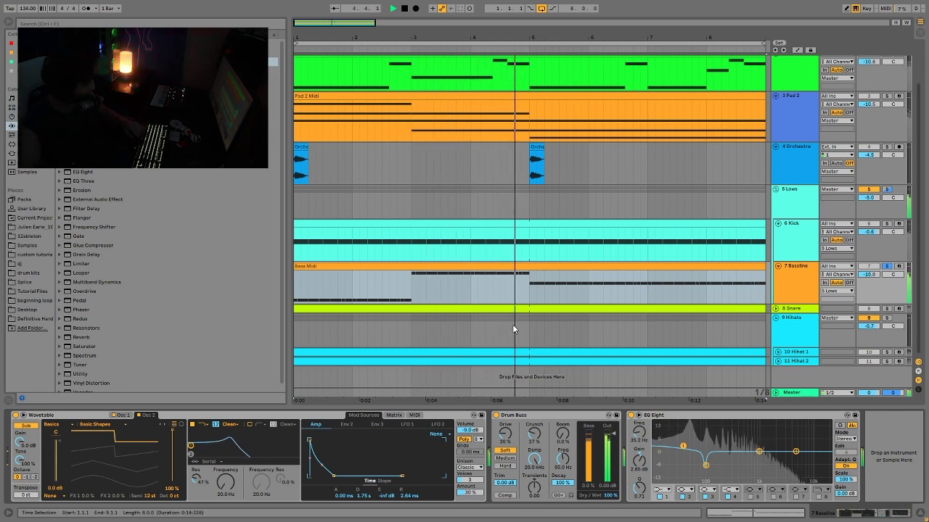
{"action": "key", "text": "space"}
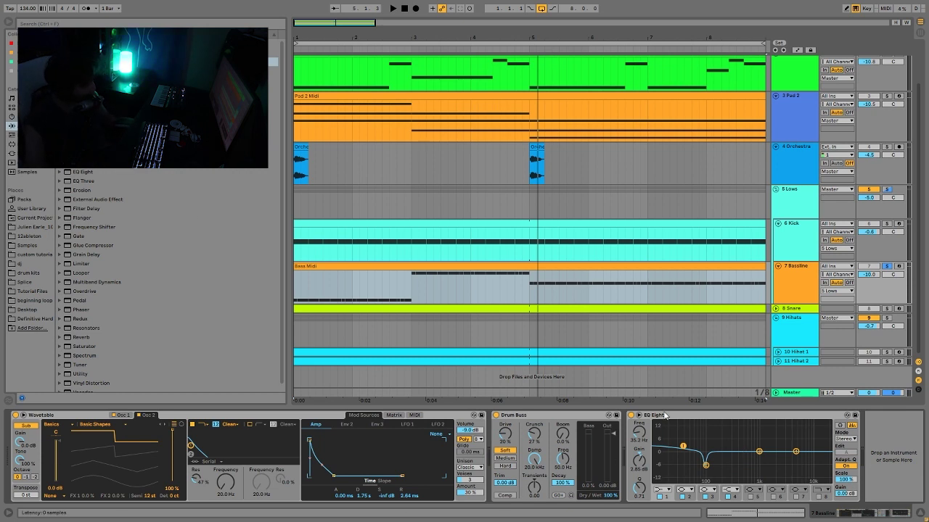
{"action": "left_click", "coordinate": [664, 415]}
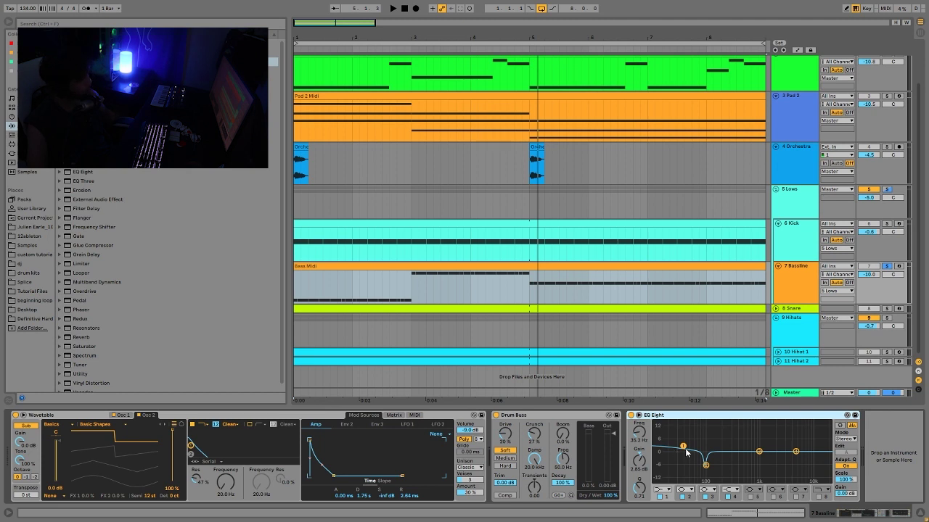
{"action": "left_click", "coordinate": [805, 194]}
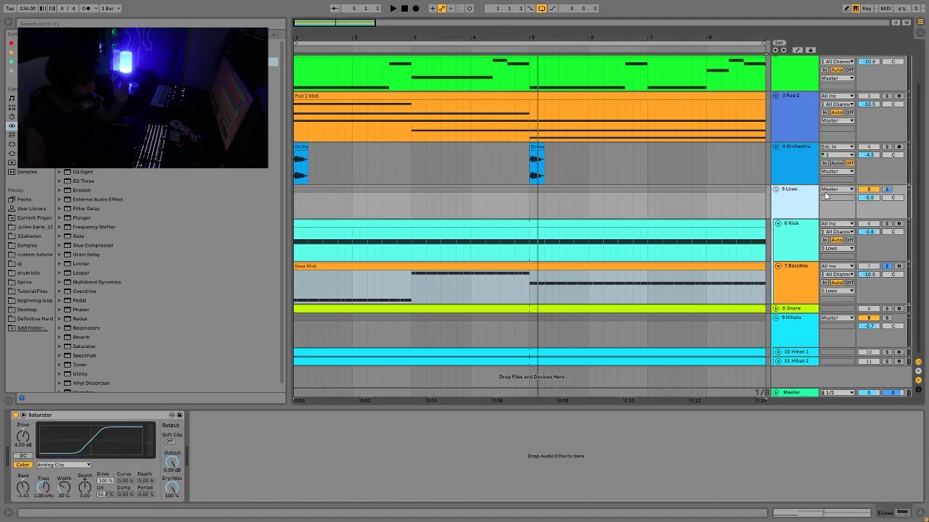
{"action": "left_click", "coordinate": [885, 190]}
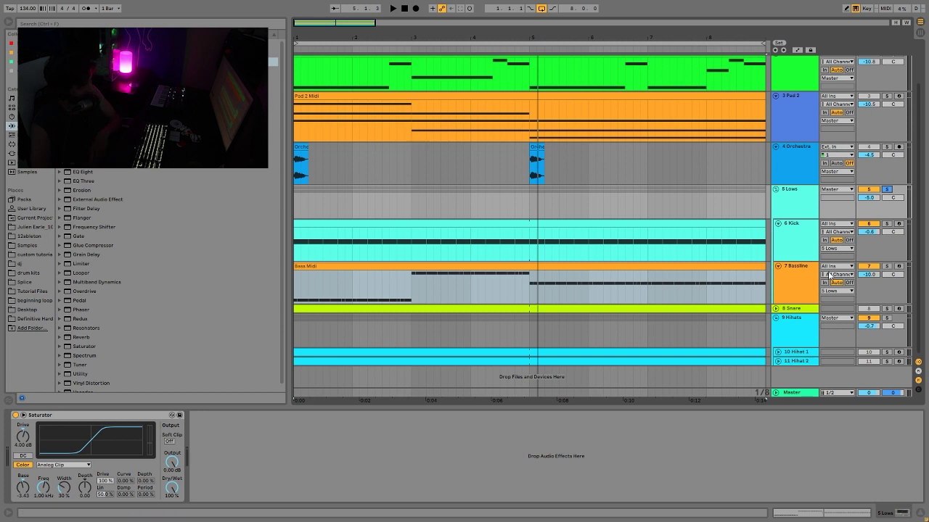
{"action": "left_click", "coordinate": [799, 290]}
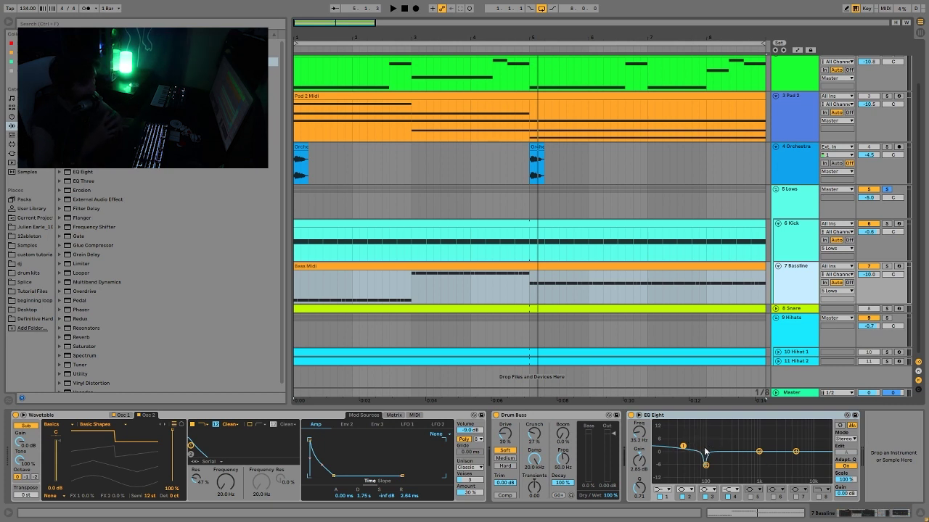
{"action": "left_click", "coordinate": [791, 201]}
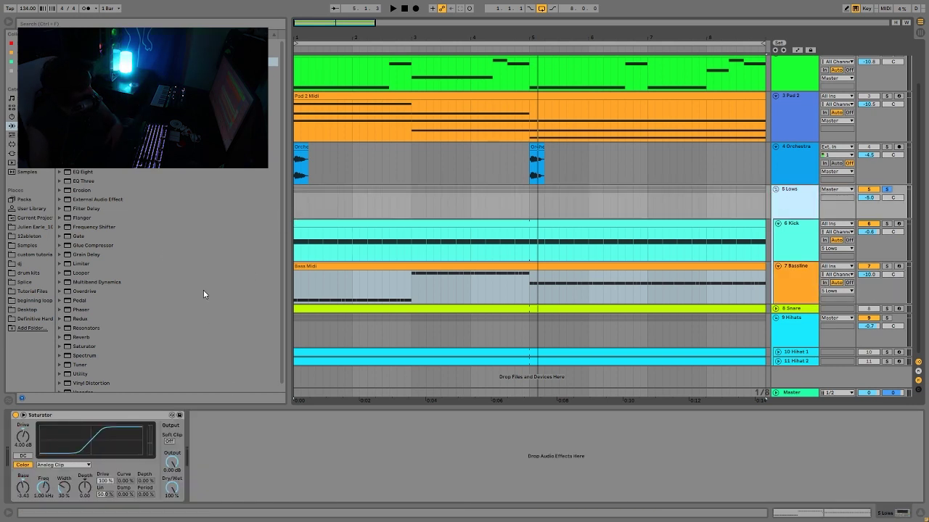
{"action": "key", "text": "space"}
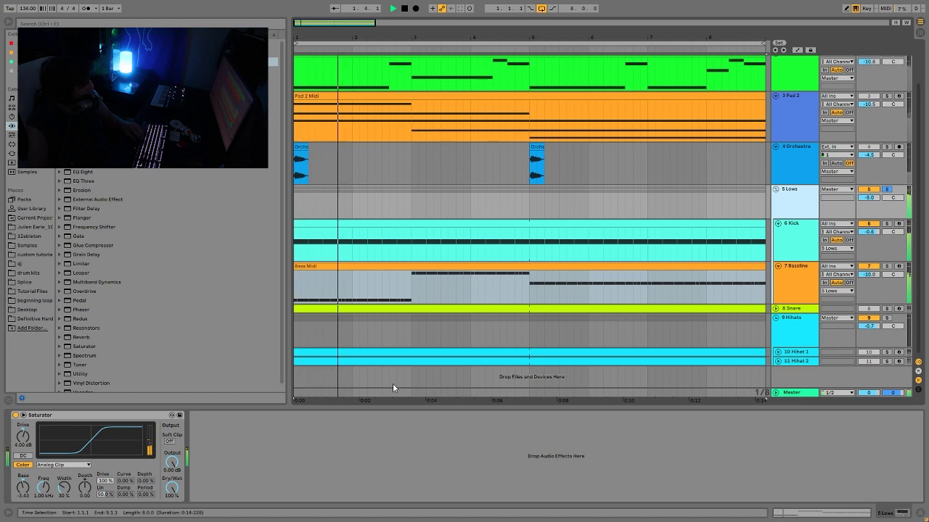
{"action": "key", "text": "space"}
Solo the Snare, play it, show its sample, Reverb and Drum Buss, and unfold its track
{"action": "left_click", "coordinate": [886, 308]}
{"action": "key", "text": "space"}
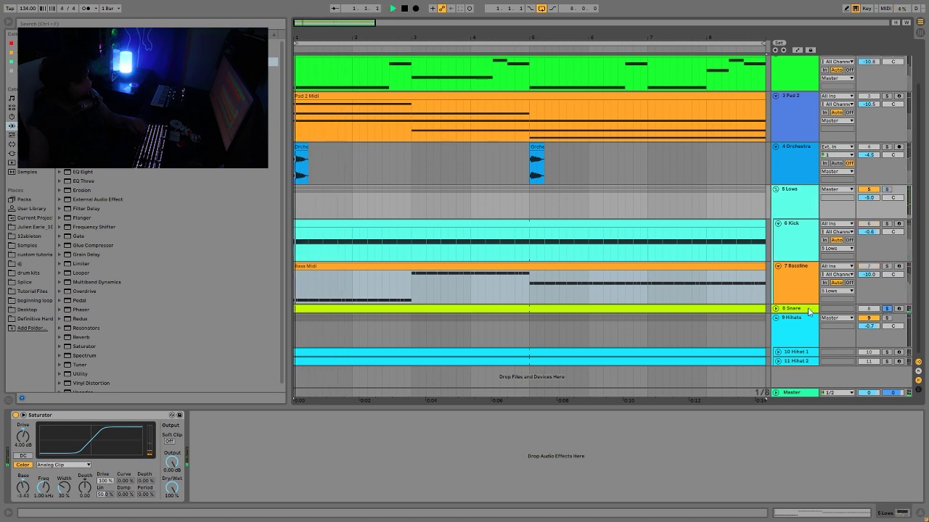
{"action": "left_click", "coordinate": [787, 308]}
{"action": "left_click", "coordinate": [776, 309]}
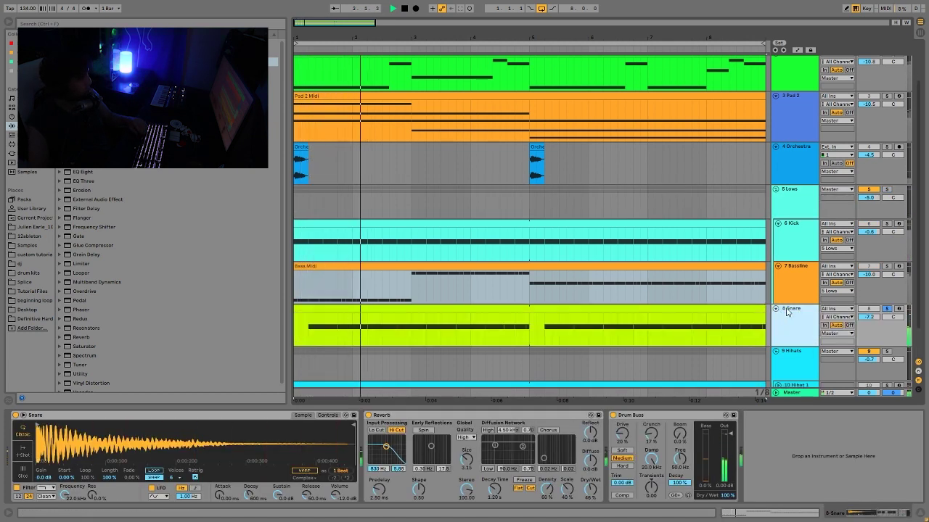
{"action": "key", "text": "space"}
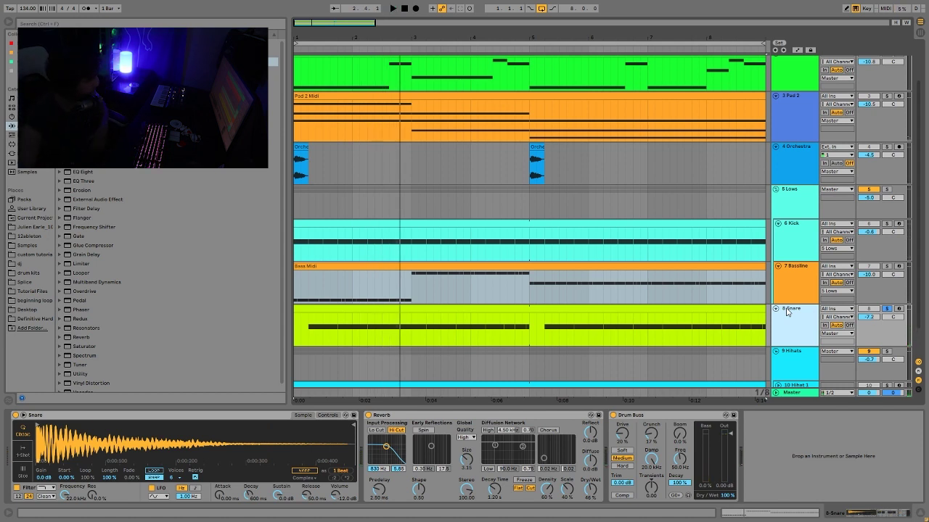
Replay the soloed snare to hear its Reverb and Drum Buss settings
{"action": "key", "text": "space"}
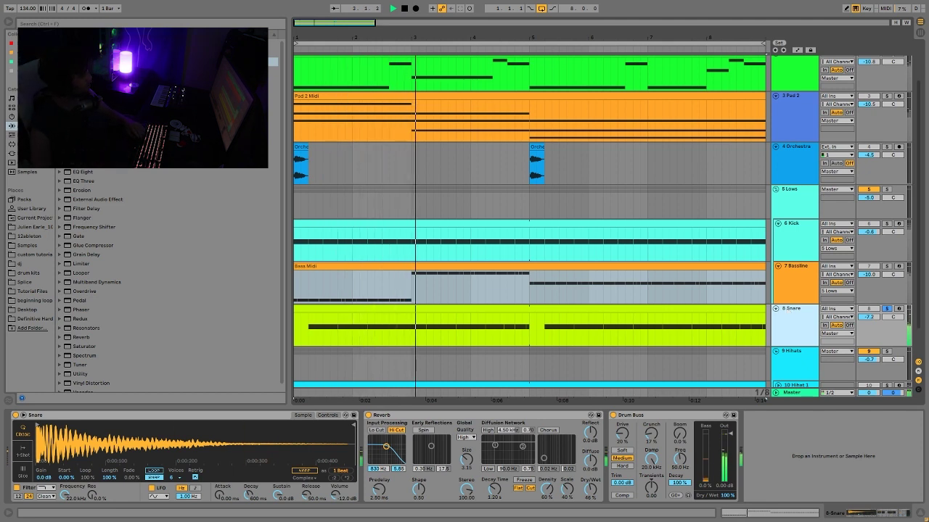
{"action": "key", "text": "space"}
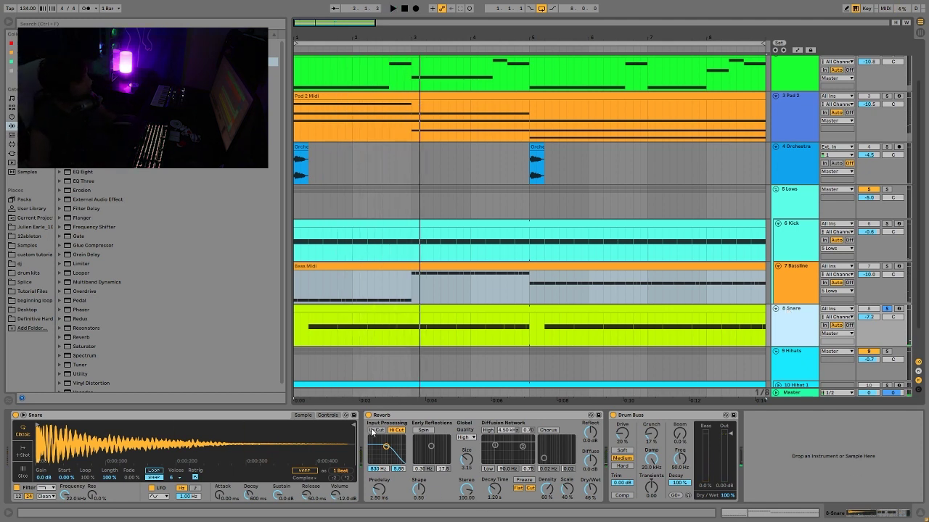
{"action": "key", "text": "space"}
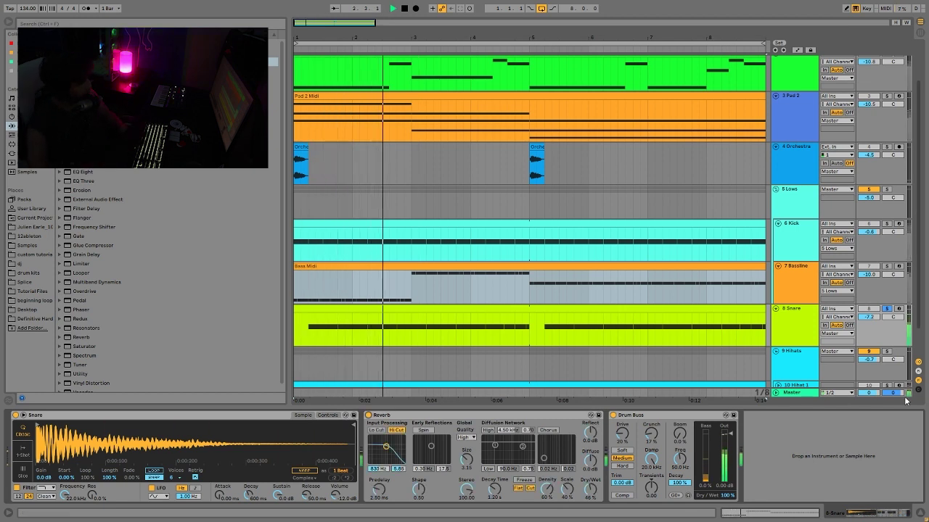
{"action": "key", "text": "space"}
Unsolo the Snare and play it within the full mix
{"action": "left_click", "coordinate": [886, 310]}
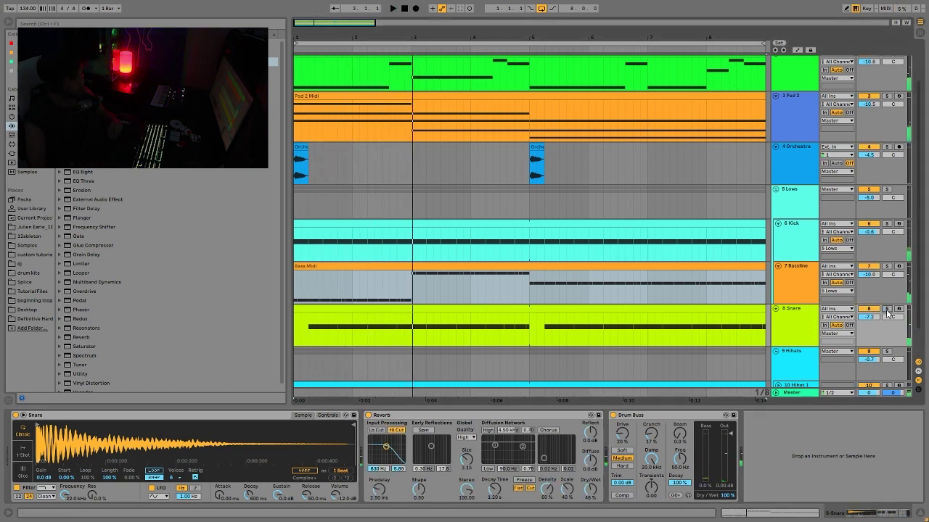
{"action": "key", "text": "space"}
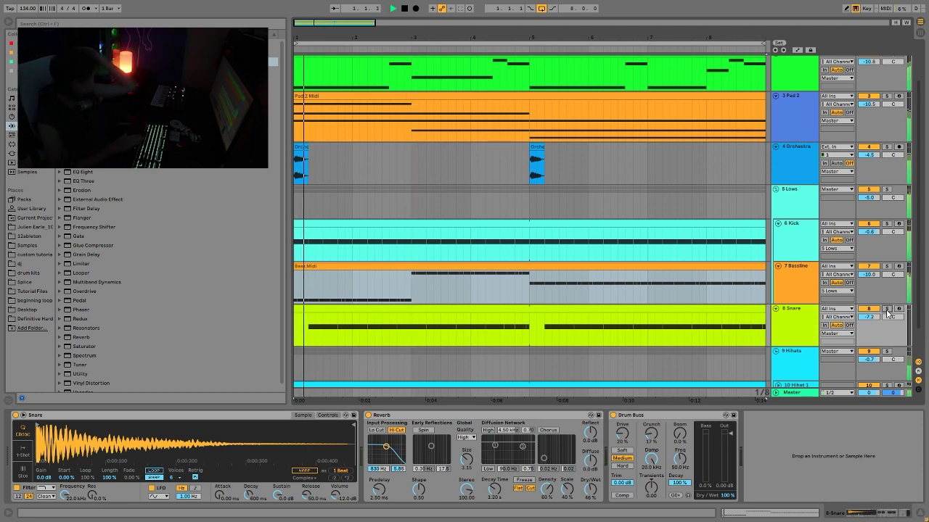
{"action": "key", "text": "space"}
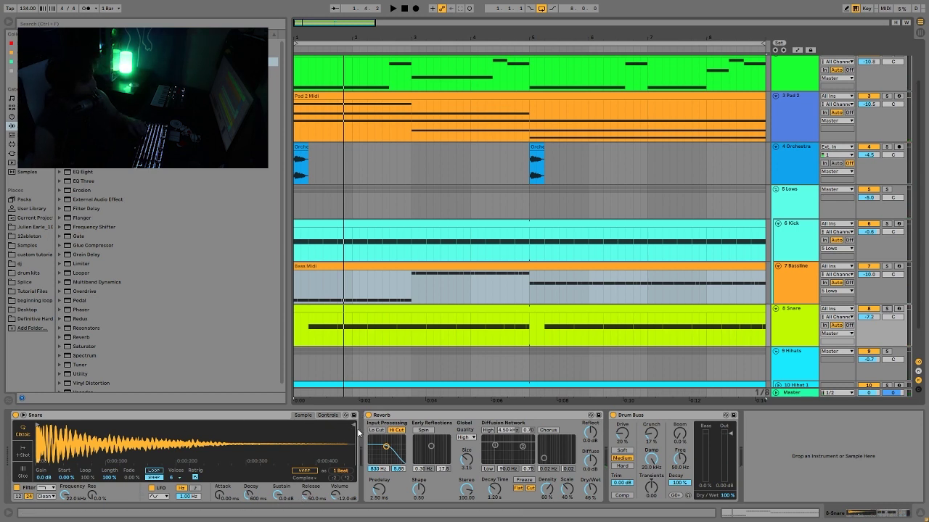
Try the snare with a much earlier sample end and its Reverb switched off in the full mix, and undo both changes
{"action": "left_click_drag", "start_coordinate": [354, 425], "coordinate": [109, 460]}
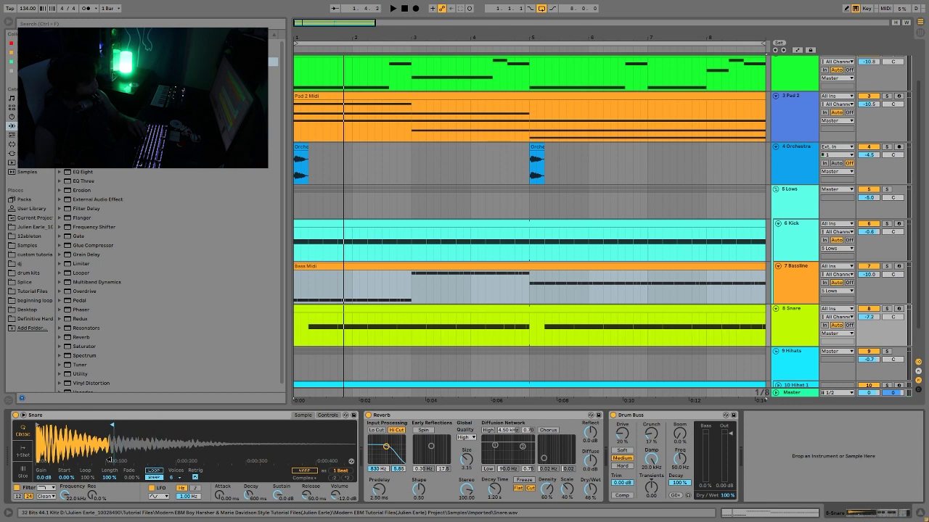
{"action": "left_click", "coordinate": [369, 416]}
{"action": "key", "text": "space"}
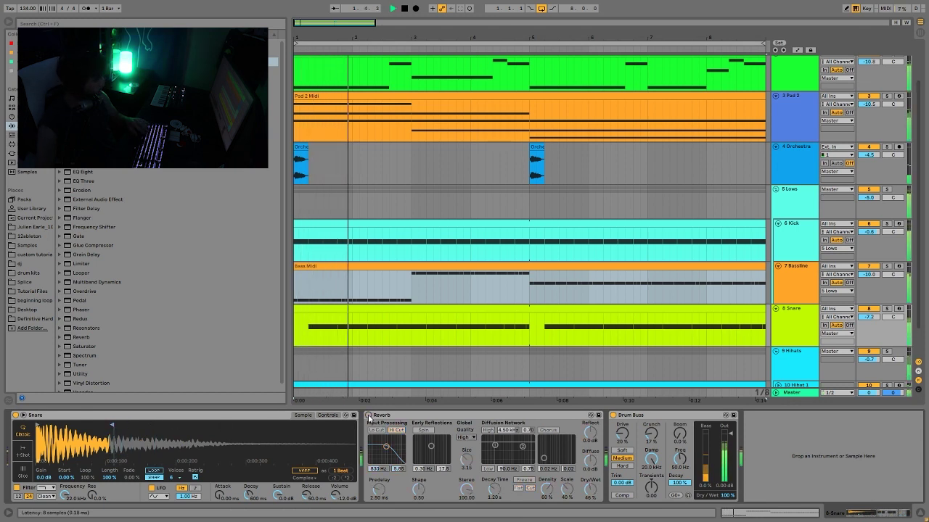
{"action": "key", "text": "ctrl+z"}
{"action": "key", "text": "ctrl+z"}
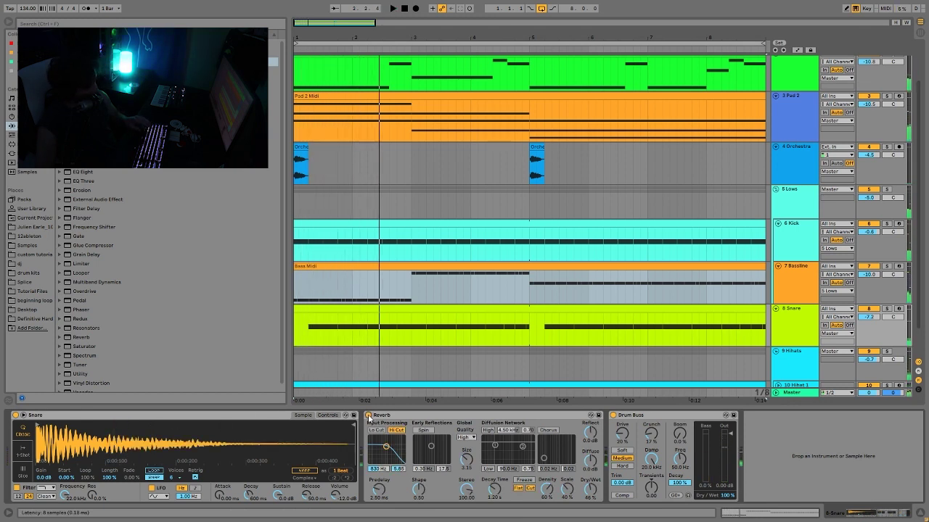
Play the full mix with the original snare and select the end of the Snare track from 8.3.1 to 9.1.3
{"action": "key", "text": "space"}
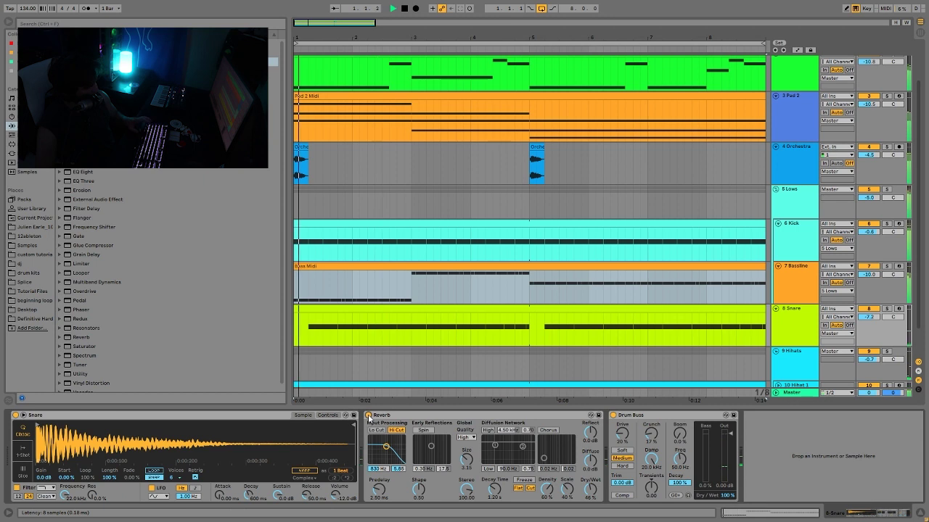
{"action": "left_click", "coordinate": [500, 335]}
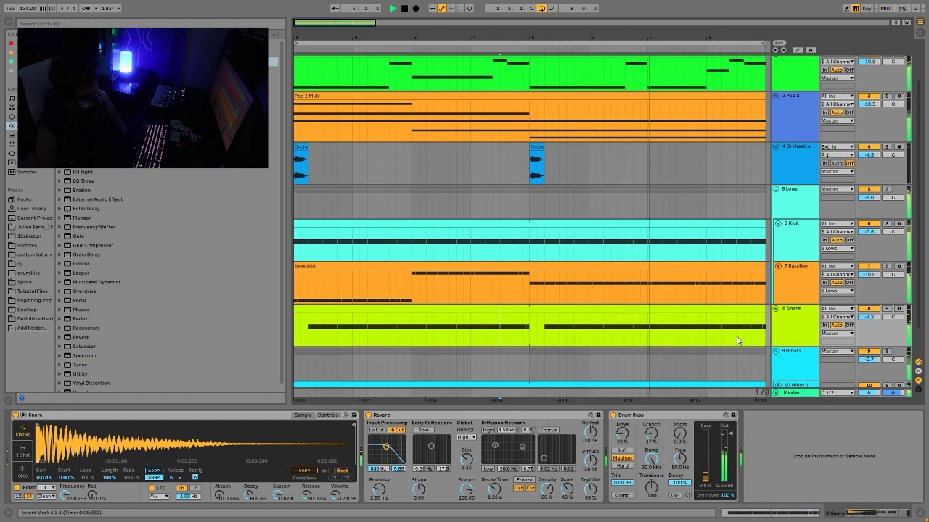
{"action": "left_click_drag", "start_coordinate": [738, 340], "coordinate": [757, 340]}
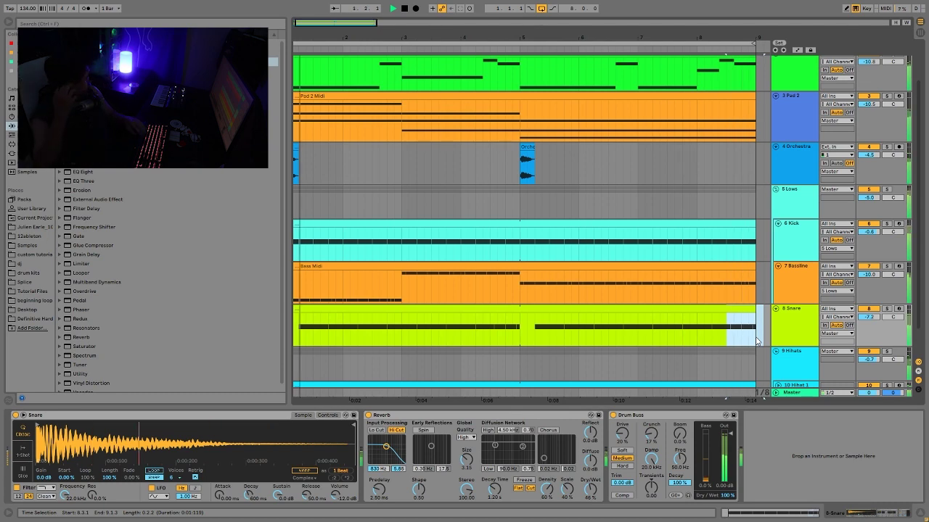
{"action": "key", "text": "space"}
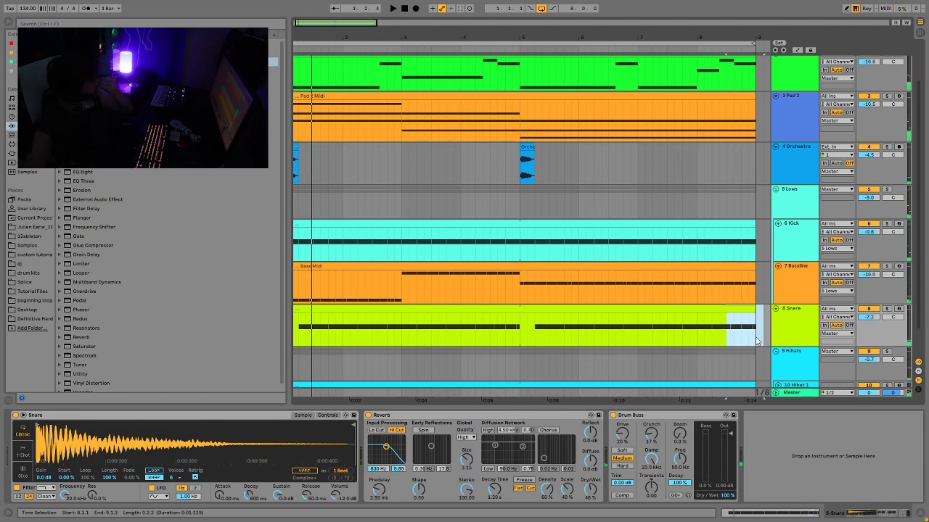
Solo the Hihats group, play it, and unfold its Hihat 1 and Hihat 2 tracks
{"action": "scroll", "coordinate": [769, 365], "scroll_direction": "down", "scroll_amount": 2}
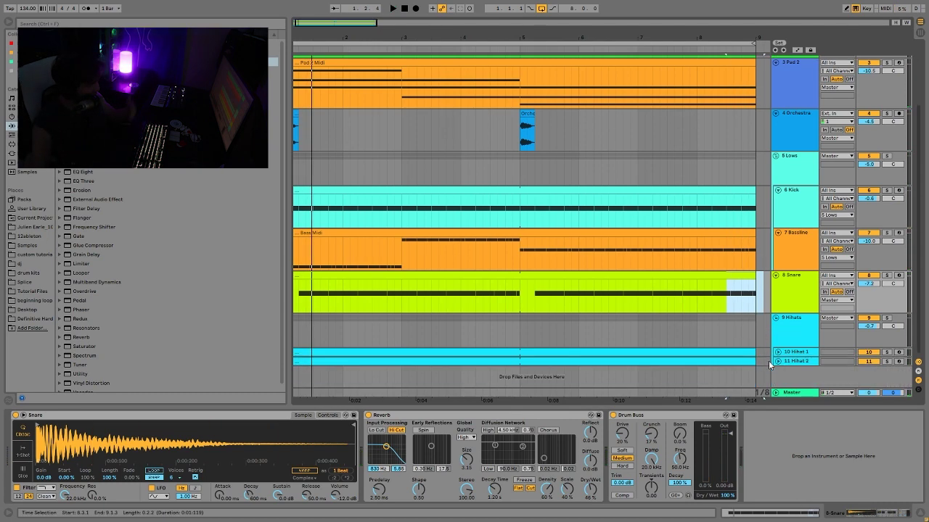
{"action": "left_click", "coordinate": [885, 318]}
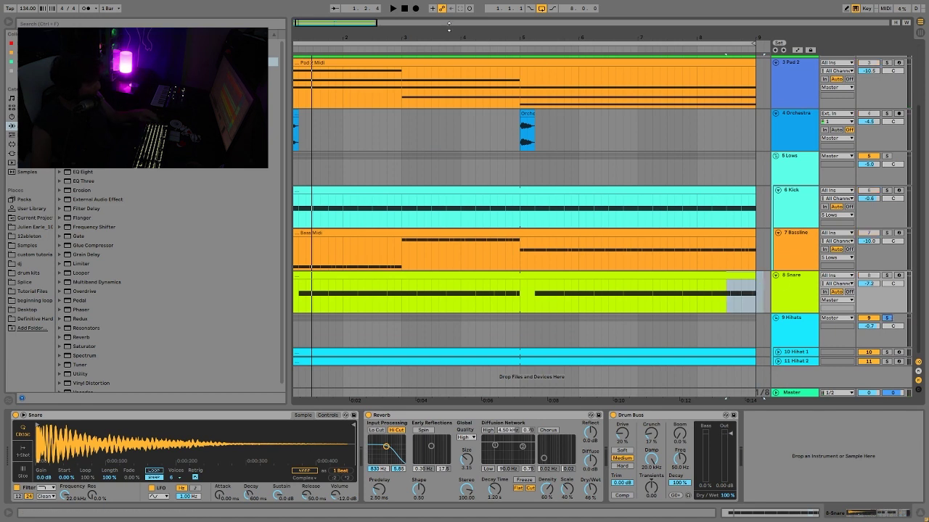
{"action": "left_click", "coordinate": [392, 8]}
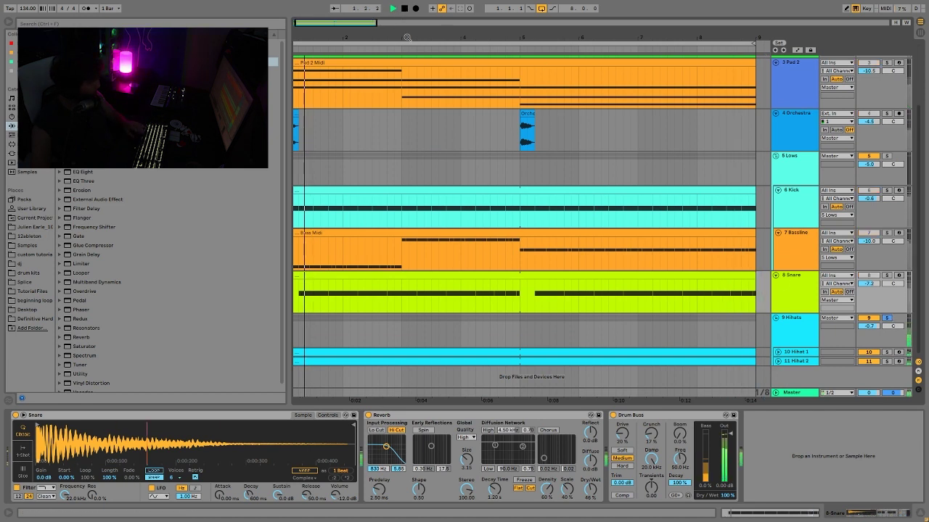
{"action": "left_click_drag", "start_coordinate": [388, 39], "coordinate": [388, 34]}
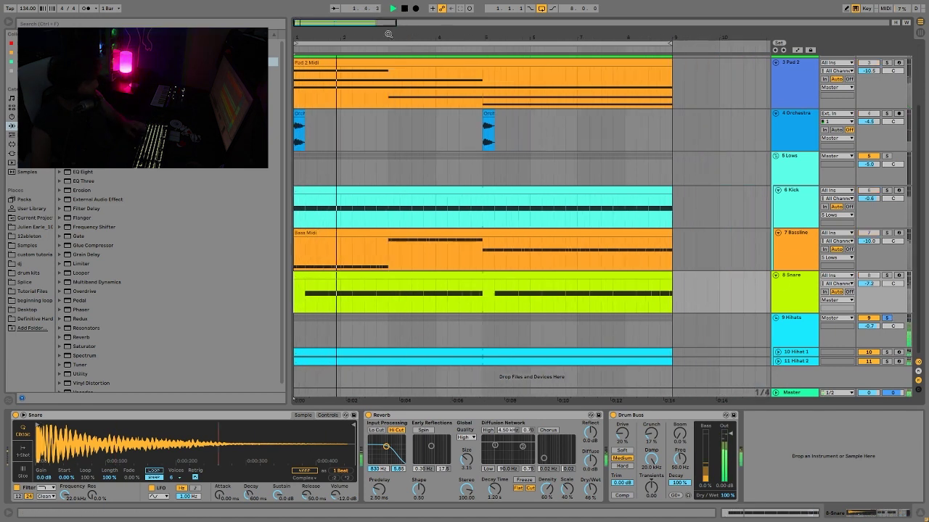
{"action": "left_click", "coordinate": [779, 352]}
{"action": "key", "text": "space"}
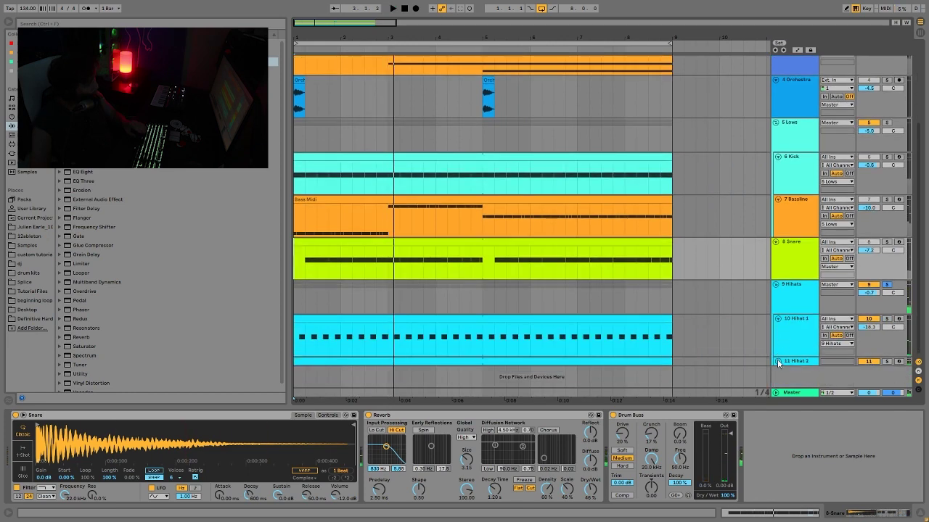
{"action": "left_click", "coordinate": [778, 361]}
{"action": "key", "text": "space"}
Solo Hihat 1 and Hihat 2 in turn to hear each pattern and sample, and select the Hihat 2 clip
{"action": "left_click", "coordinate": [781, 327]}
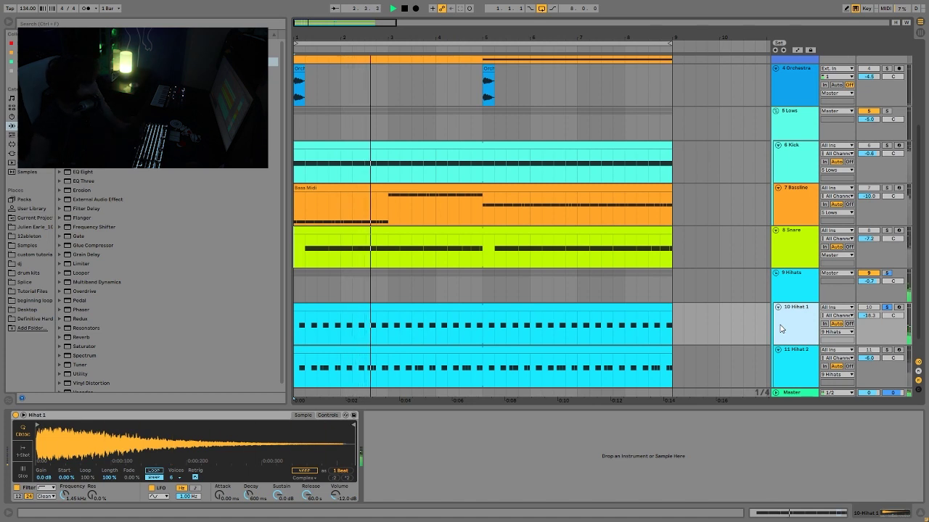
{"action": "left_click", "coordinate": [889, 351]}
{"action": "left_click", "coordinate": [887, 350]}
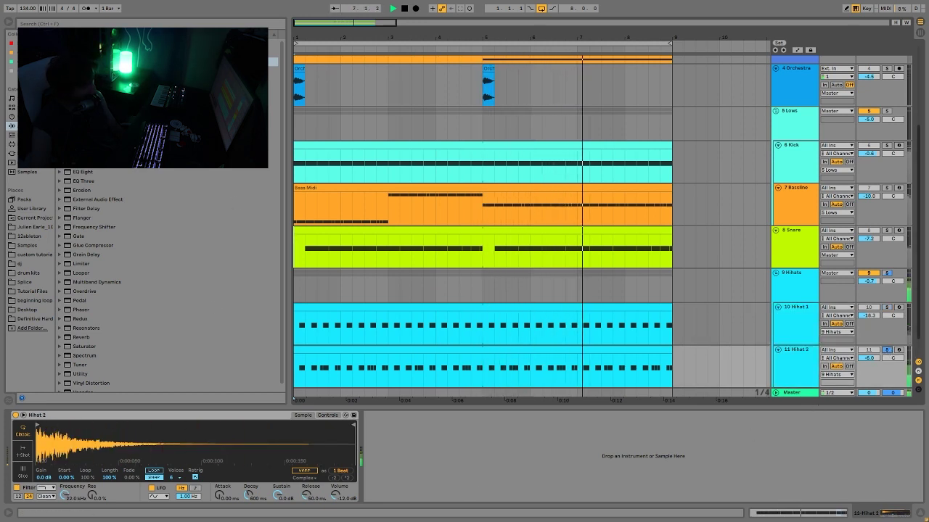
{"action": "left_click", "coordinate": [322, 355]}
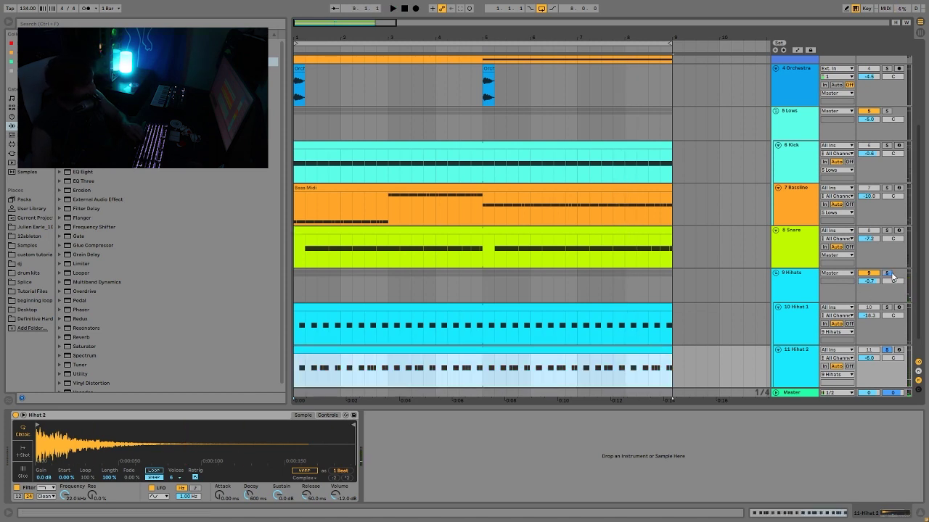
Play both hi-hats together in the soloed Hihats group and examine the group's Reverb and Drum Buss settings
{"action": "left_click", "coordinate": [887, 273]}
{"action": "key", "text": "space"}
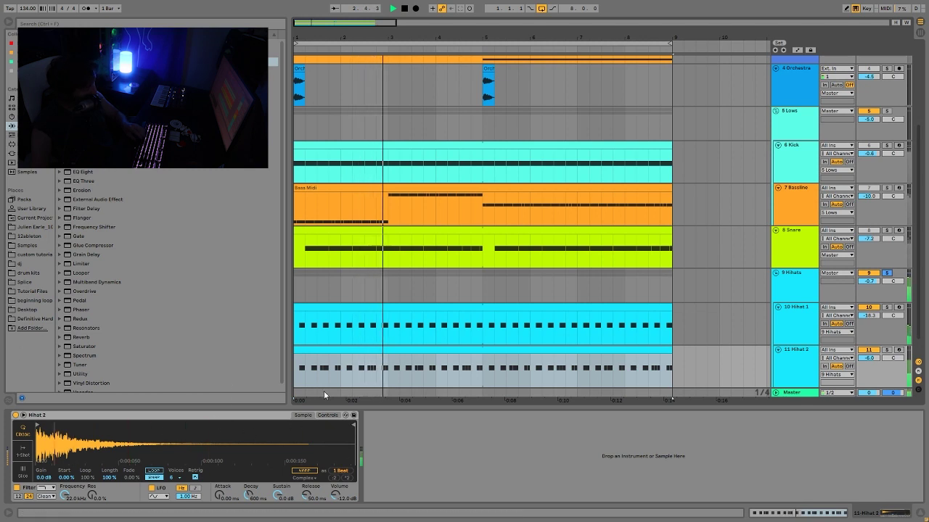
{"action": "left_click", "coordinate": [707, 327]}
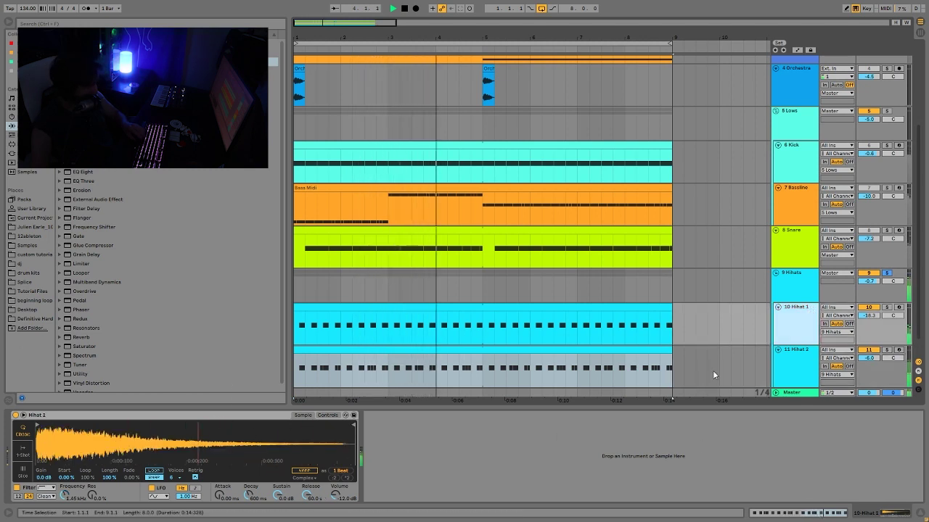
{"action": "key", "text": "Up"}
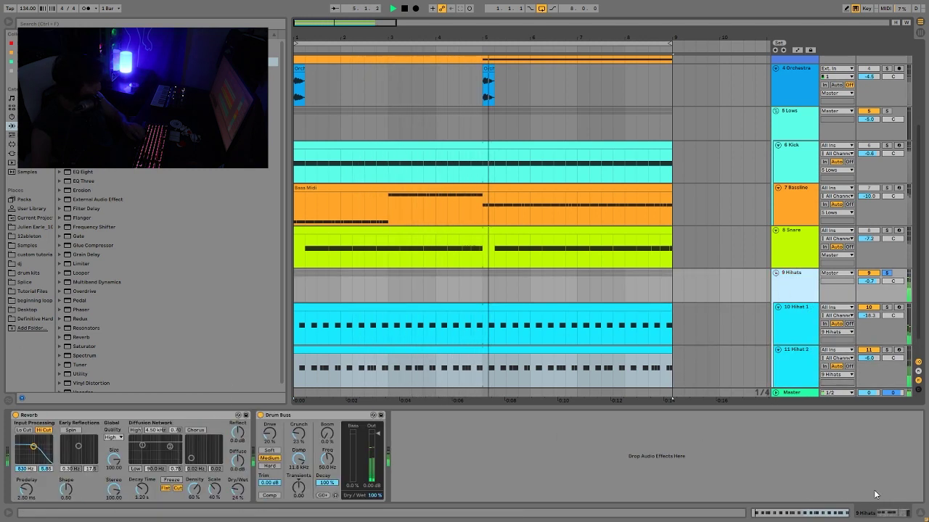
{"action": "key", "text": "space"}
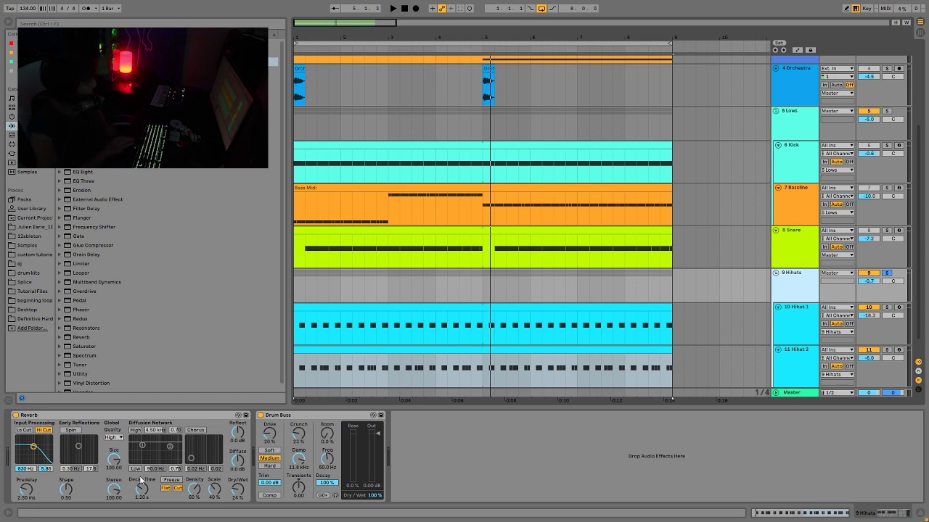
{"action": "key", "text": "space"}
{"action": "key", "text": "space"}
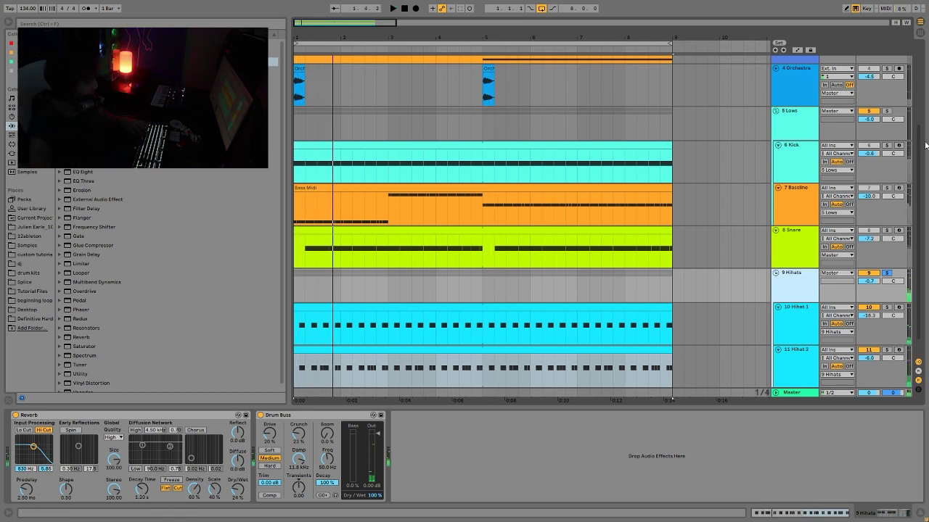
Solo the Lows, Kick and Snare alongside the Hihats group and play them together
{"action": "left_click", "coordinate": [886, 111]}
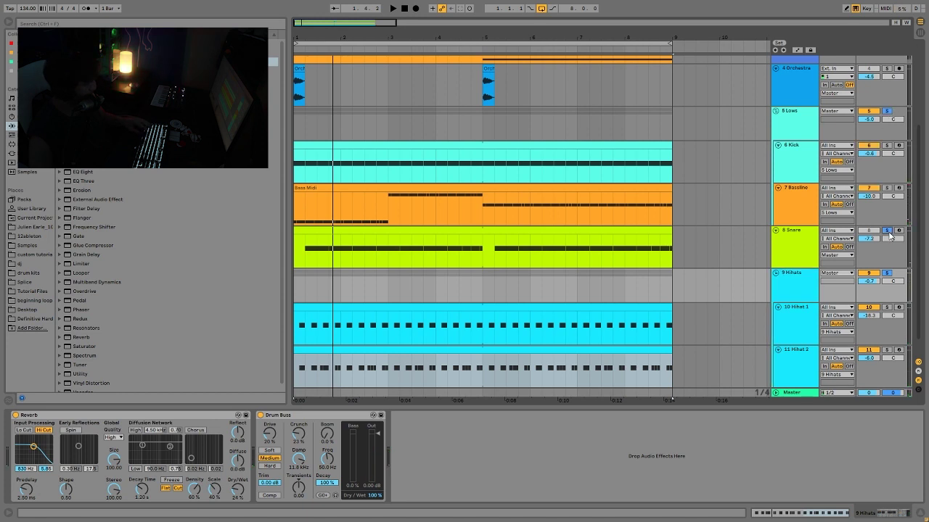
{"action": "key", "text": "space"}
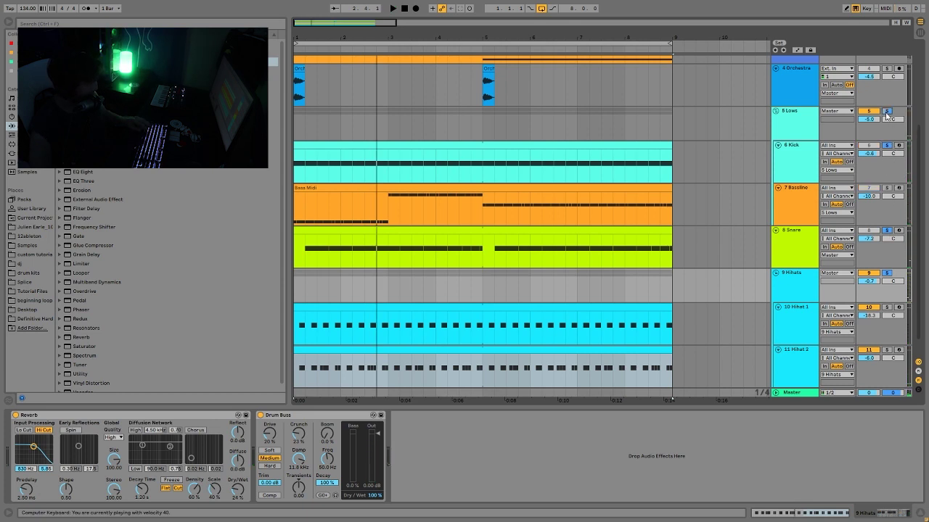
{"action": "key", "text": "space"}
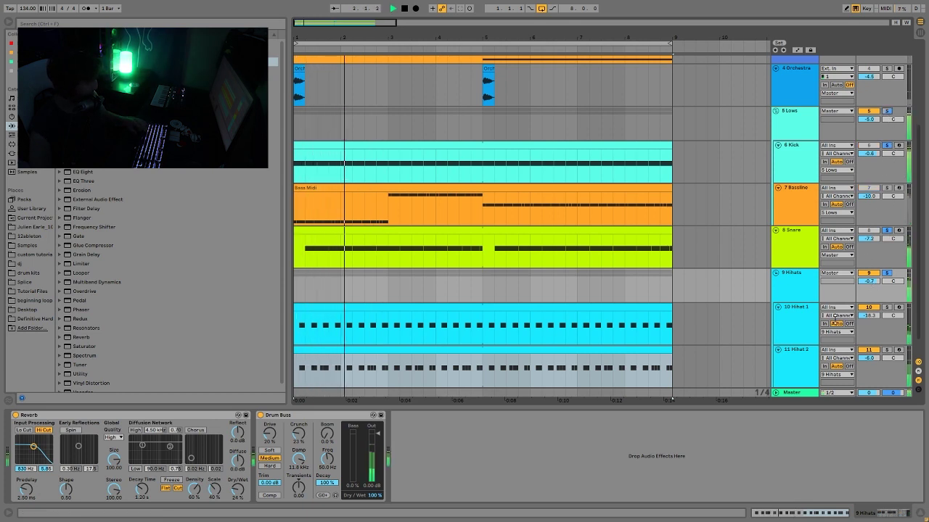
Try adjusting the Drum Buss Damp on the Hihats group and replay only the soloed hi-hats
{"action": "key", "text": "space"}
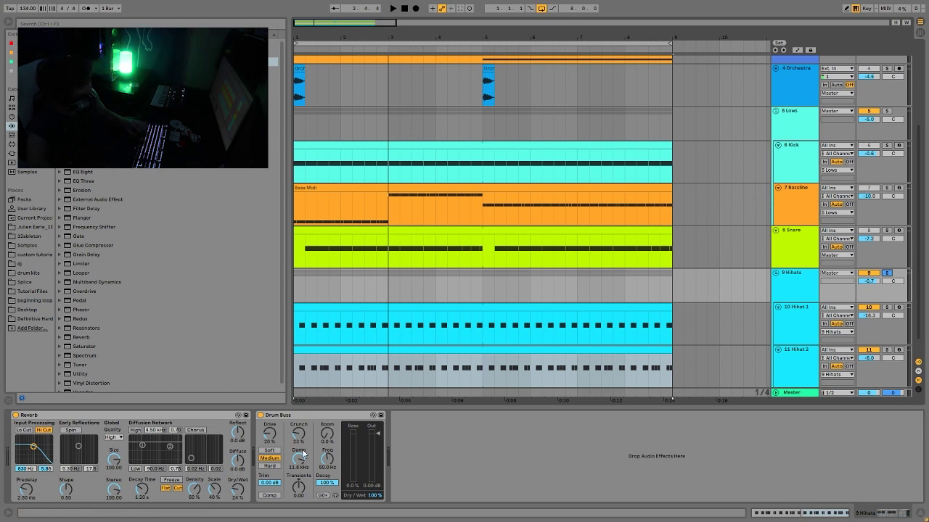
{"action": "left_click_drag", "start_coordinate": [298, 468], "coordinate": [298, 435]}
{"action": "key", "text": "space"}
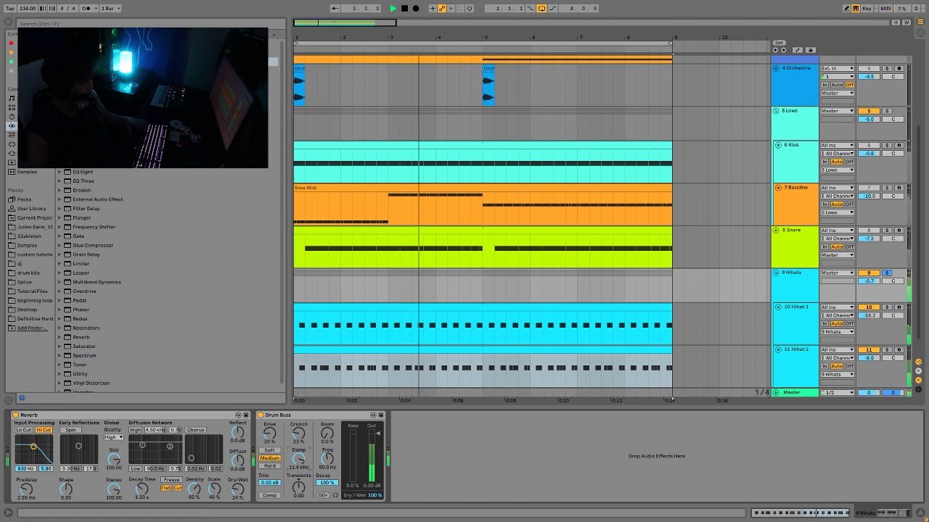
Unsolo the Hihats group, switch off the loop, and play the full mix through to its end
{"action": "left_click", "coordinate": [789, 281]}
{"action": "key", "text": "space"}
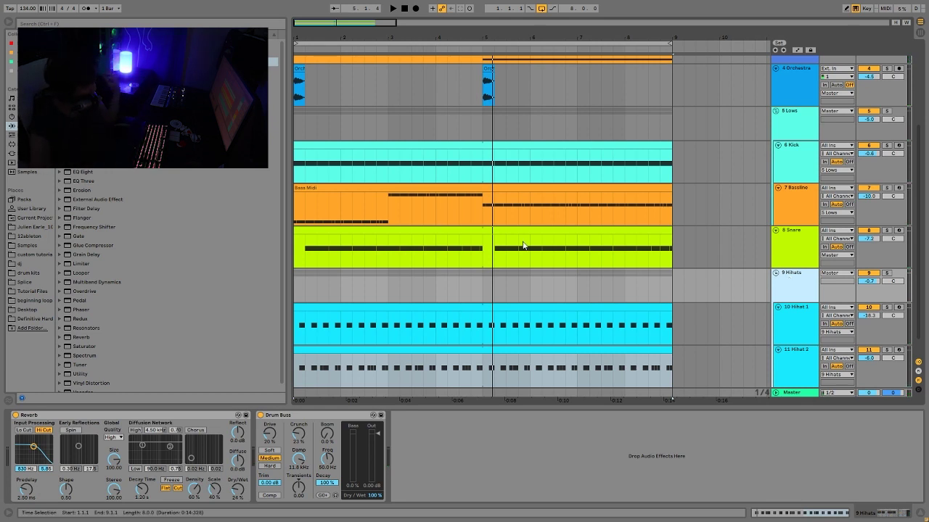
{"action": "key", "text": "space"}
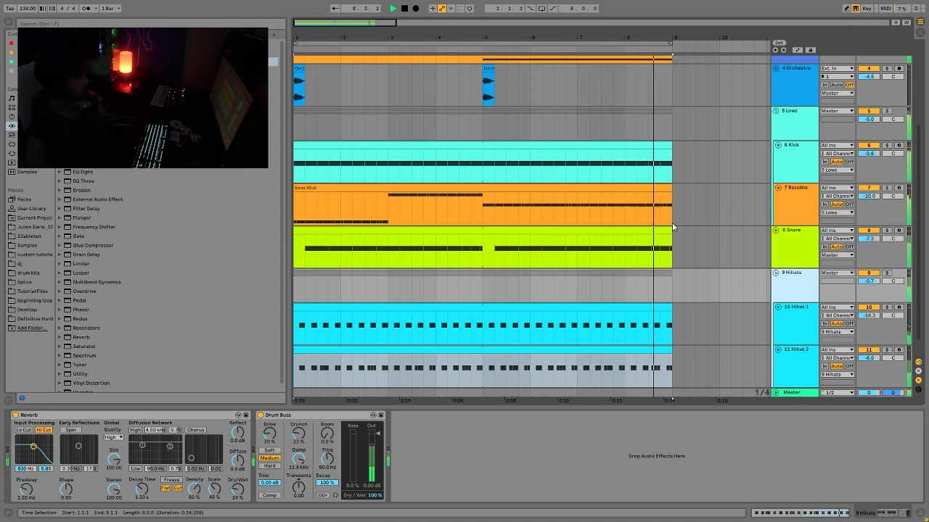
{"action": "key", "text": "space"}
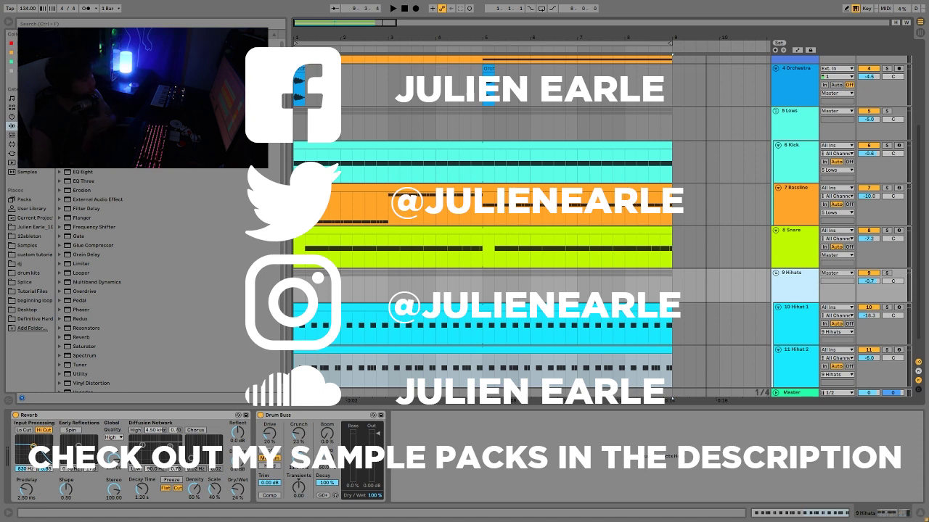
{"action": "left_click", "coordinate": [404, 8]}
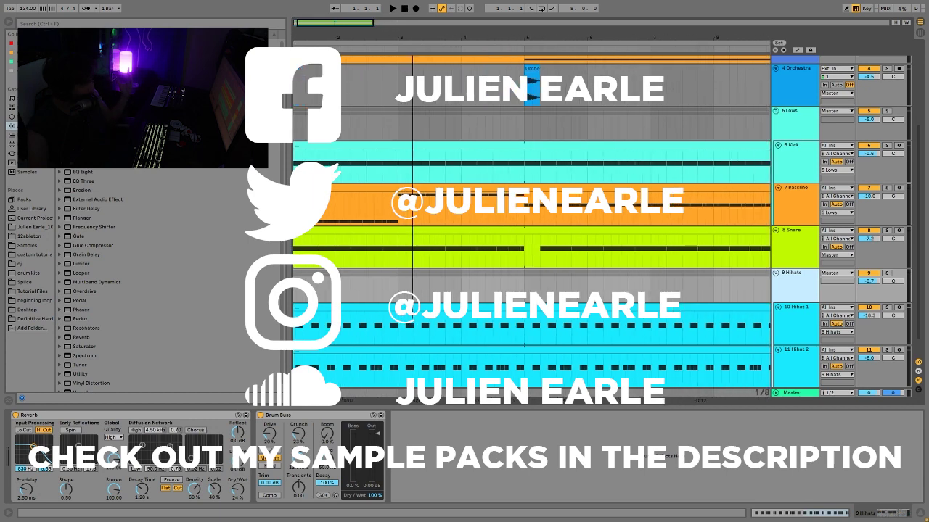